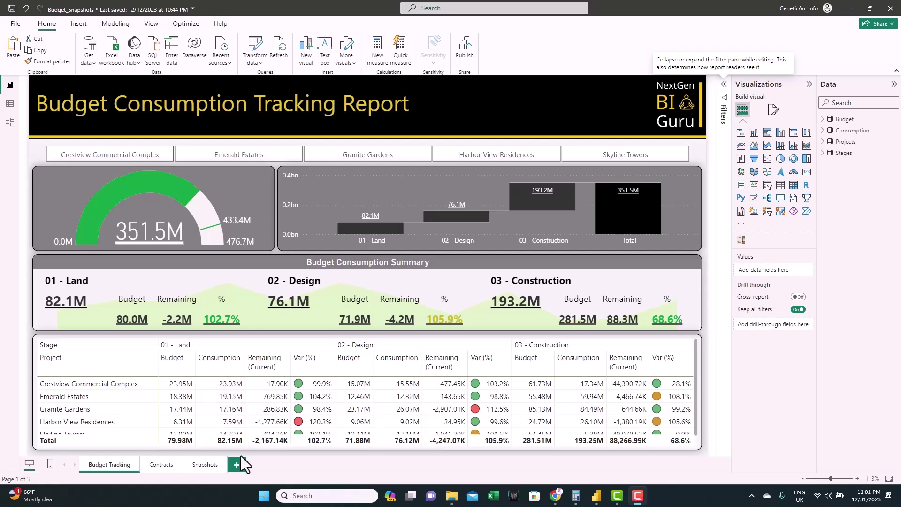
Review the Snapshots page's project matrix and examine the fields and rows of the Budget, Consumption and Projects tables
{"action": "left_click", "coordinate": [201, 465]}
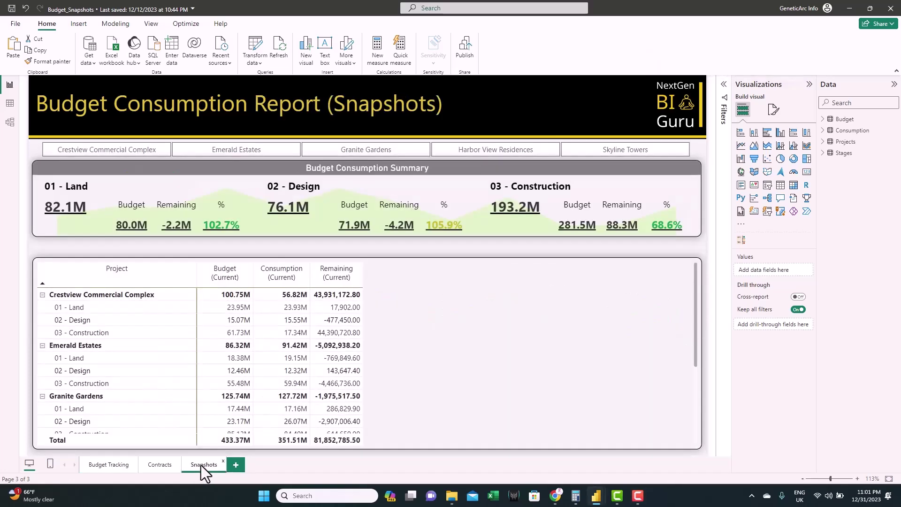
{"action": "mouse_move", "coordinate": [319, 231]}
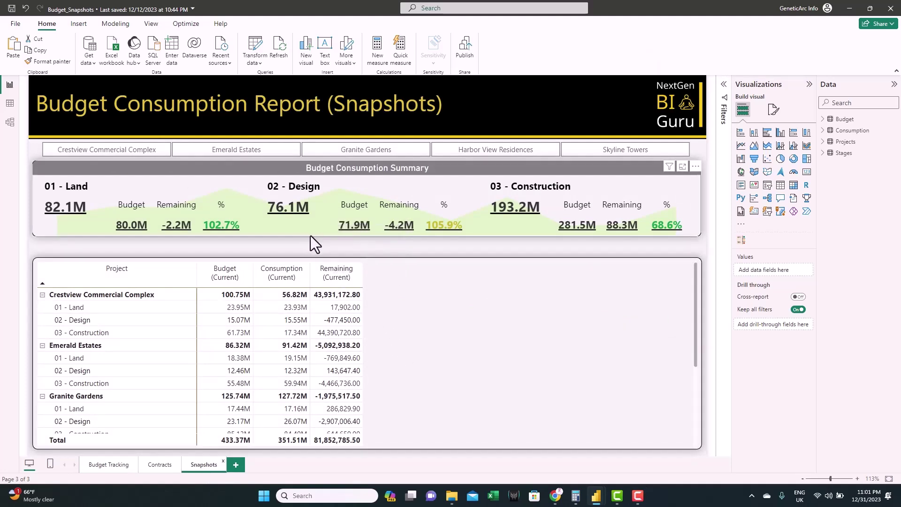
{"action": "left_click", "coordinate": [416, 289]}
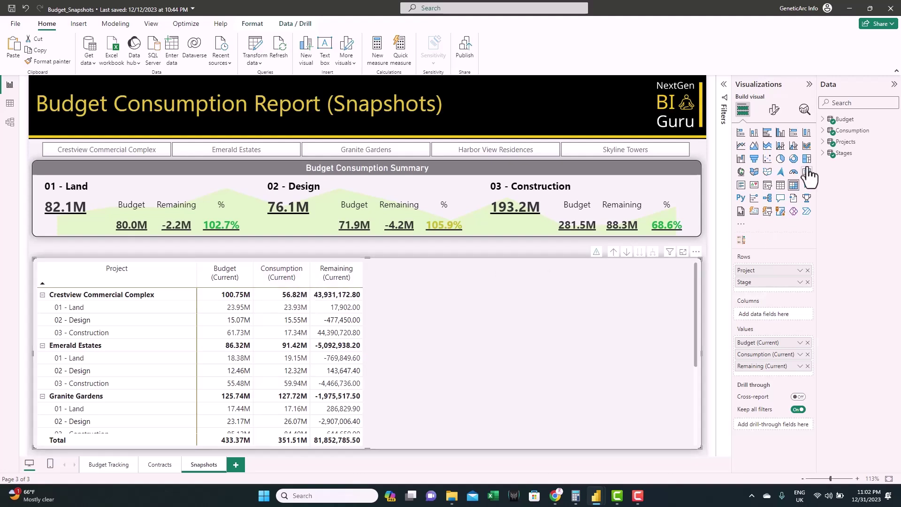
{"action": "left_click", "coordinate": [825, 120]}
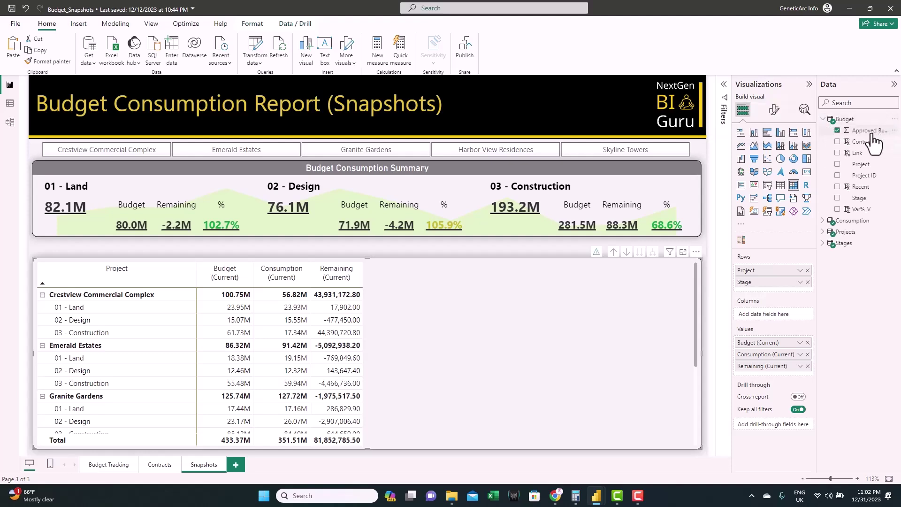
{"action": "left_click", "coordinate": [824, 221]}
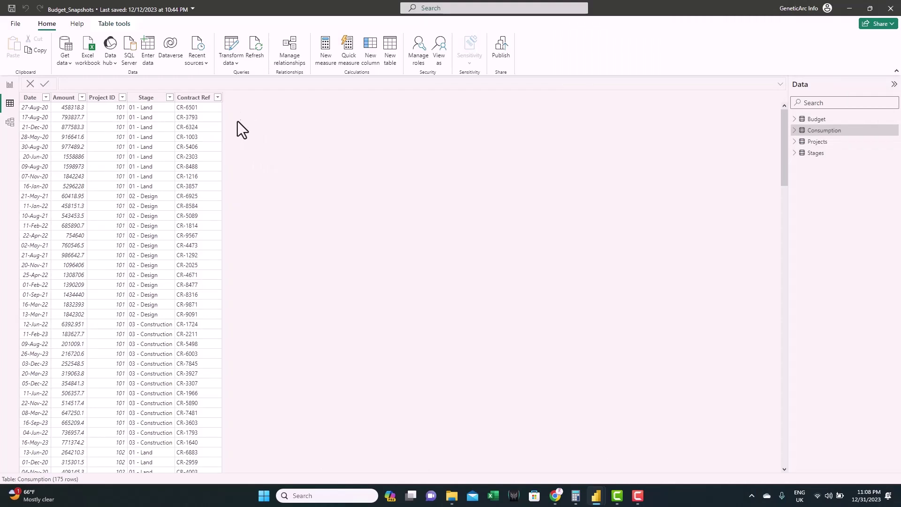
{"action": "left_click", "coordinate": [818, 142]}
In Power Query, add a custom column named Current Date to the Budget query with the formula DateTime.LocalNow()
{"action": "left_click", "coordinate": [236, 46]}
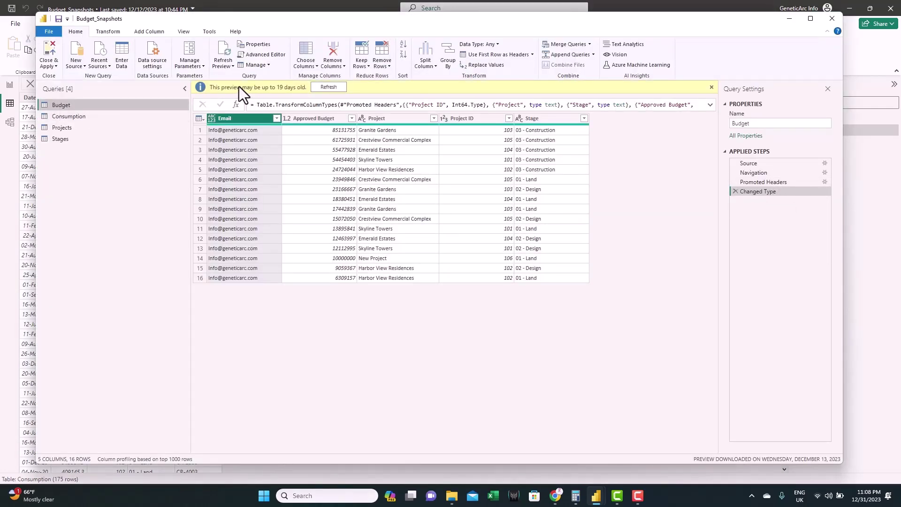
{"action": "left_click", "coordinate": [139, 32]}
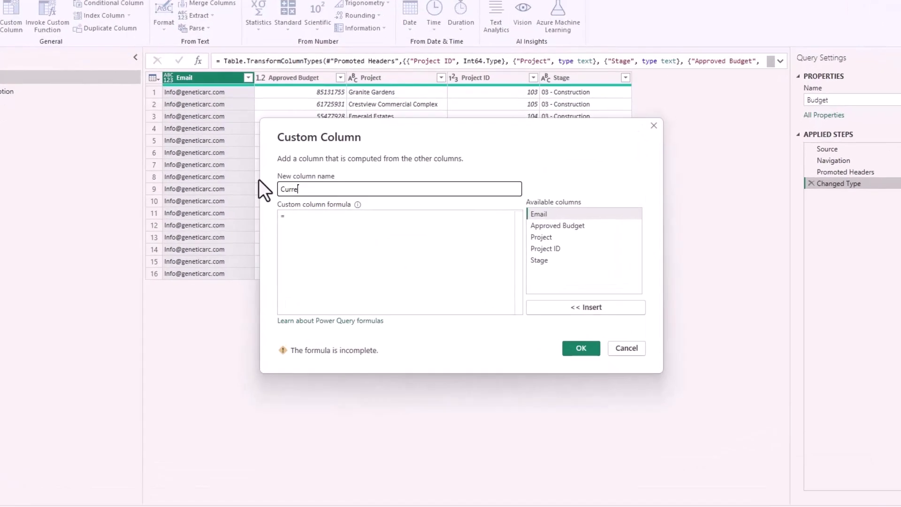
{"action": "type", "text": "Current Date"}
{"action": "left_click", "coordinate": [235, 209]}
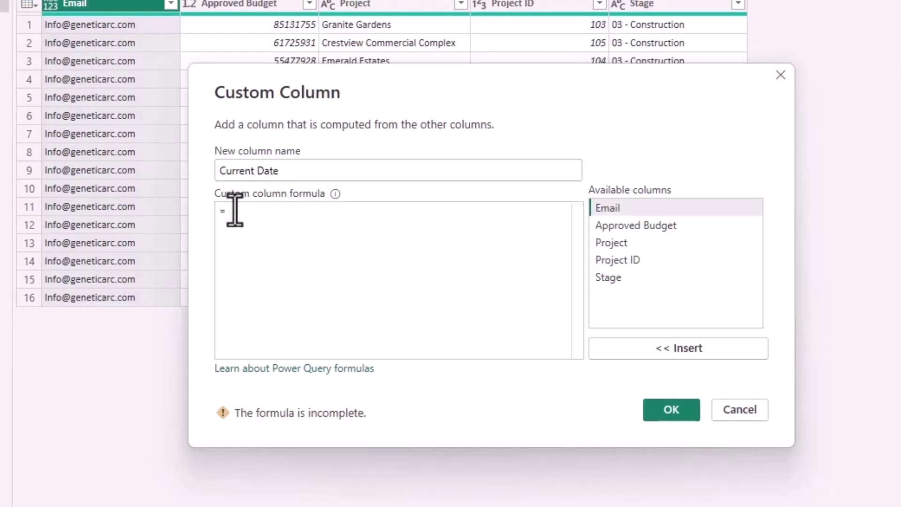
{"action": "type", "text": "now"}
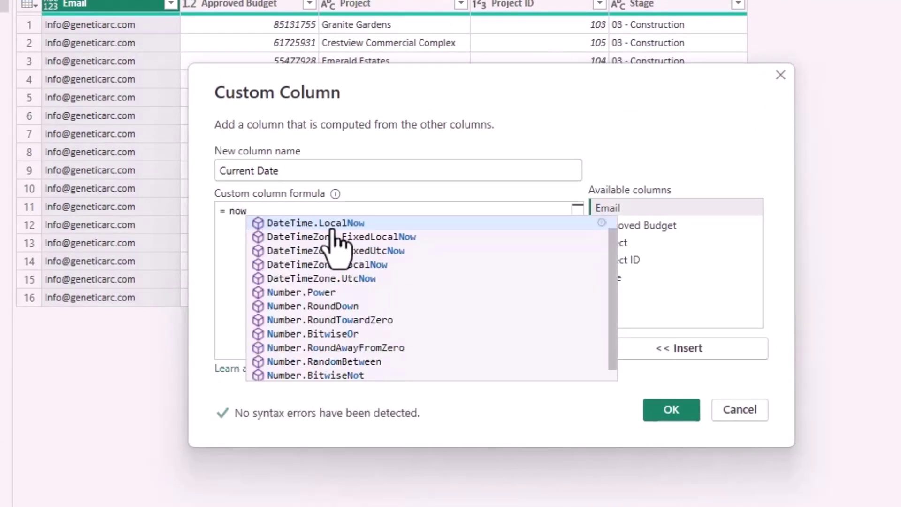
{"action": "key", "text": "Tab"}
{"action": "type", "text": "()"}
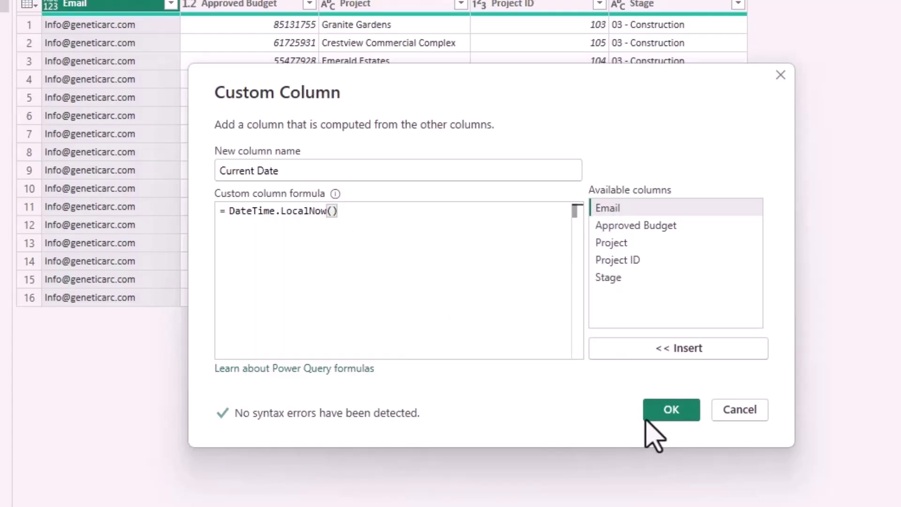
{"action": "left_click", "coordinate": [659, 404]}
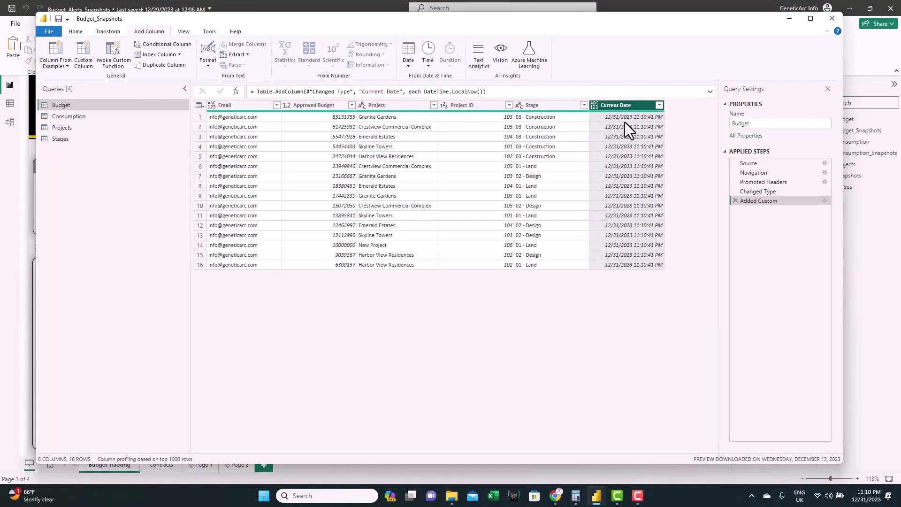
Change the Current Date column's data type to Date and switch to the Consumption query
{"action": "left_click", "coordinate": [108, 31]}
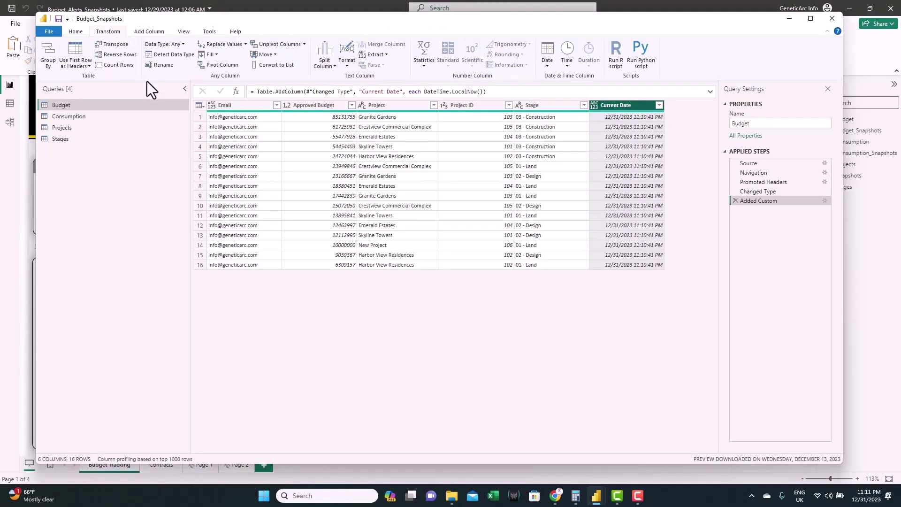
{"action": "left_click", "coordinate": [175, 48]}
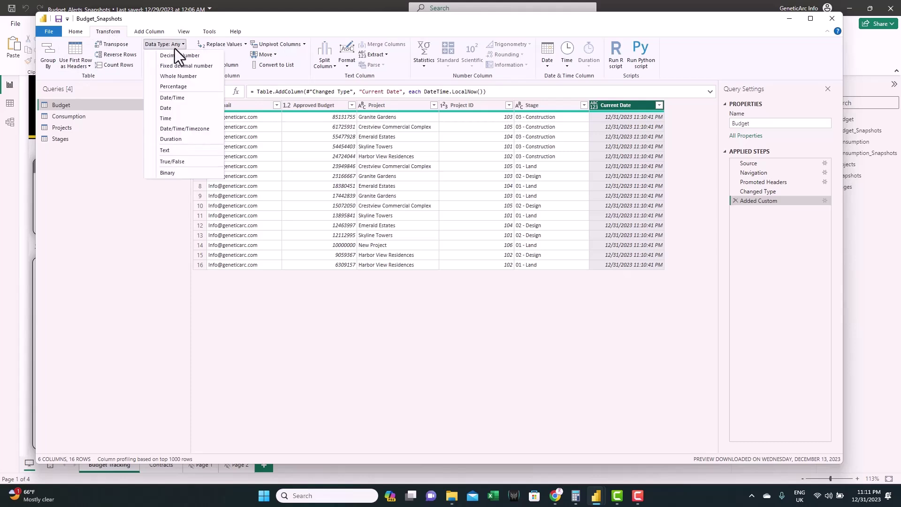
{"action": "left_click", "coordinate": [191, 107]}
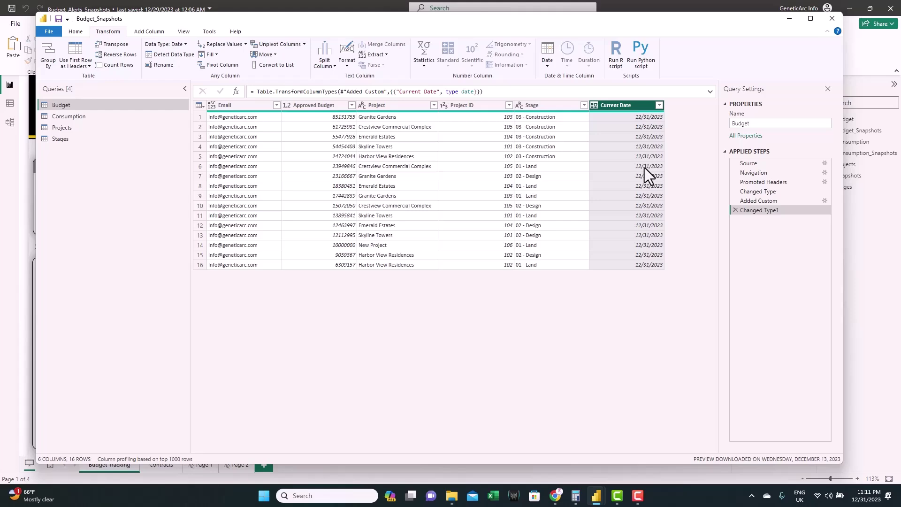
{"action": "left_click", "coordinate": [87, 117]}
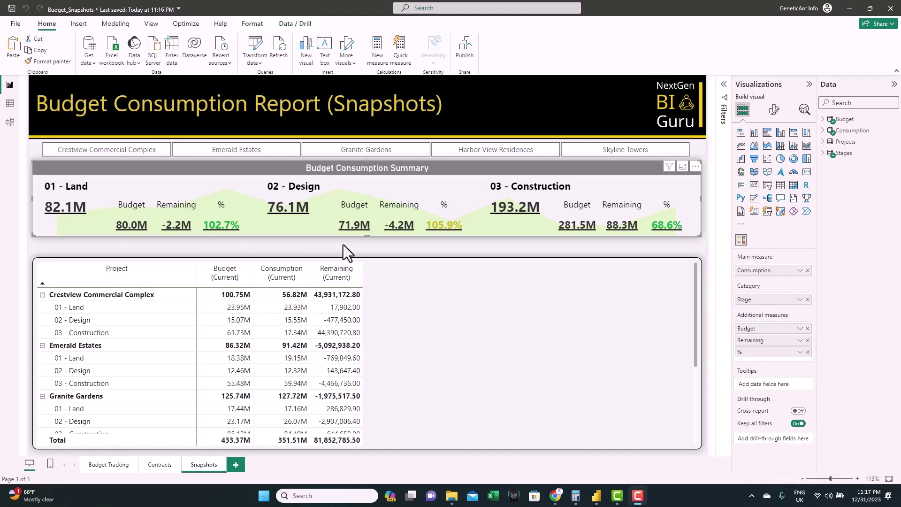
Publish the Budget_Snapshots report to My workspace and open it in the Power BI service
{"action": "left_click", "coordinate": [465, 49]}
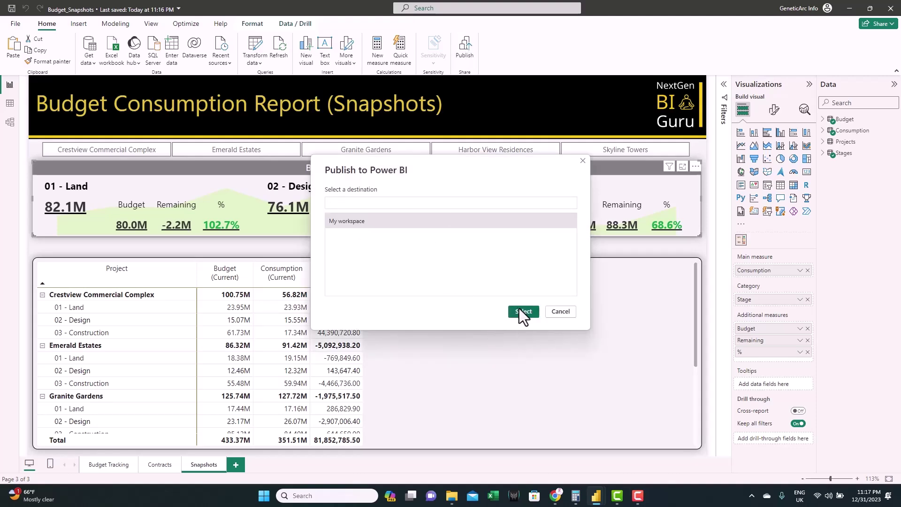
{"action": "left_click", "coordinate": [523, 312]}
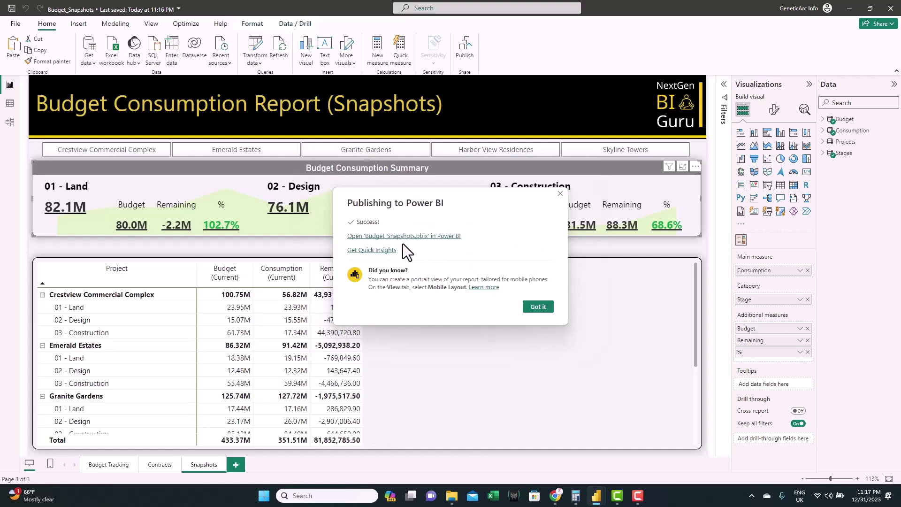
{"action": "left_click", "coordinate": [402, 236]}
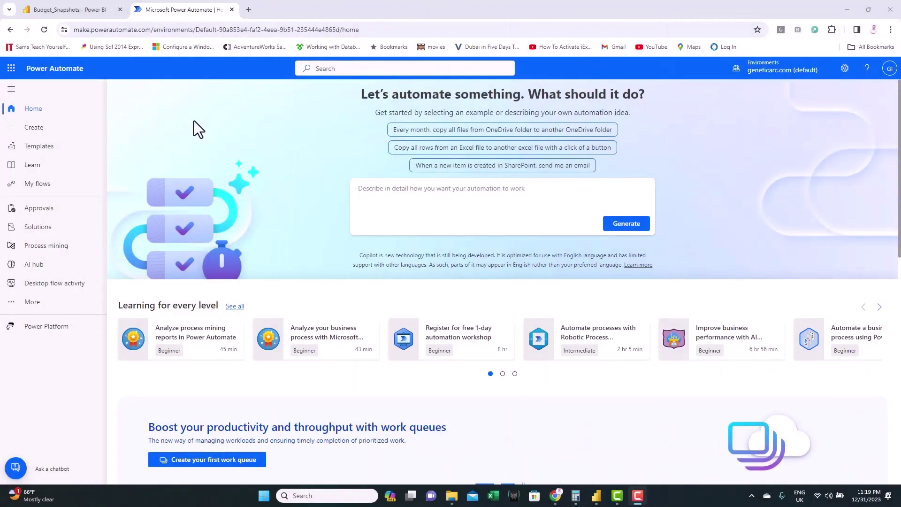
Start a scheduled cloud flow from blank in Power Automate, starting on 1/31/24 at 10:00 PM
{"action": "left_click", "coordinate": [40, 129]}
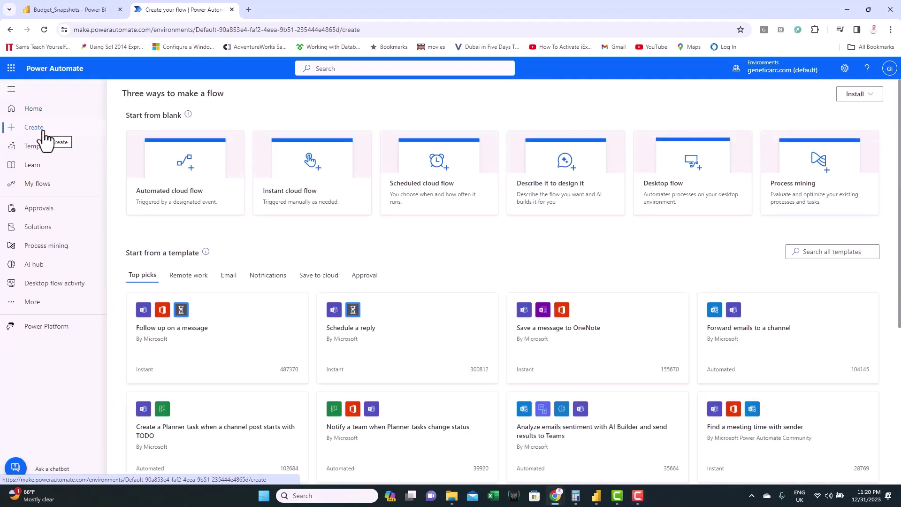
{"action": "left_click", "coordinate": [438, 200]}
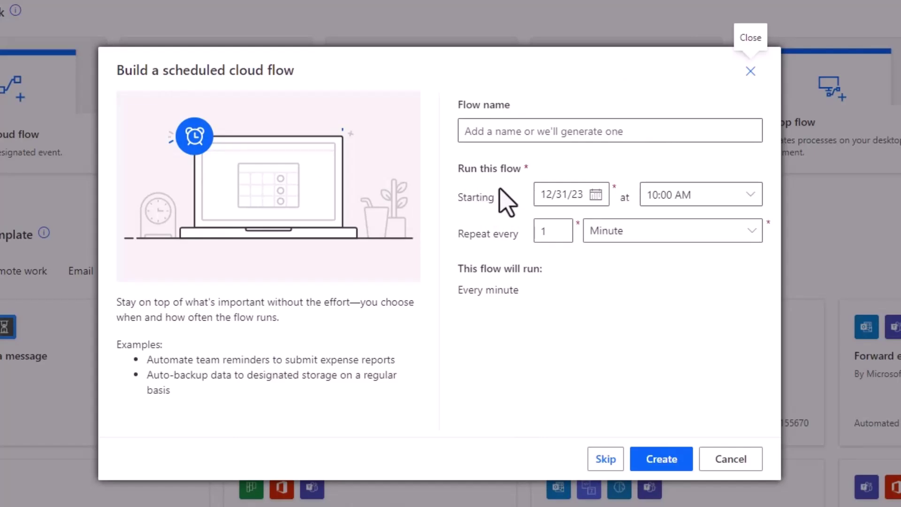
{"action": "left_click", "coordinate": [570, 194]}
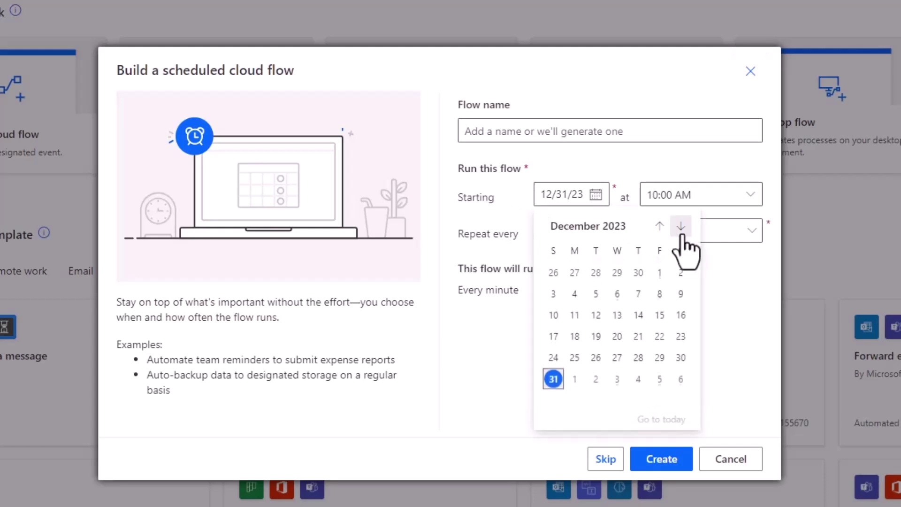
{"action": "left_click", "coordinate": [681, 226]}
{"action": "left_click", "coordinate": [617, 358]}
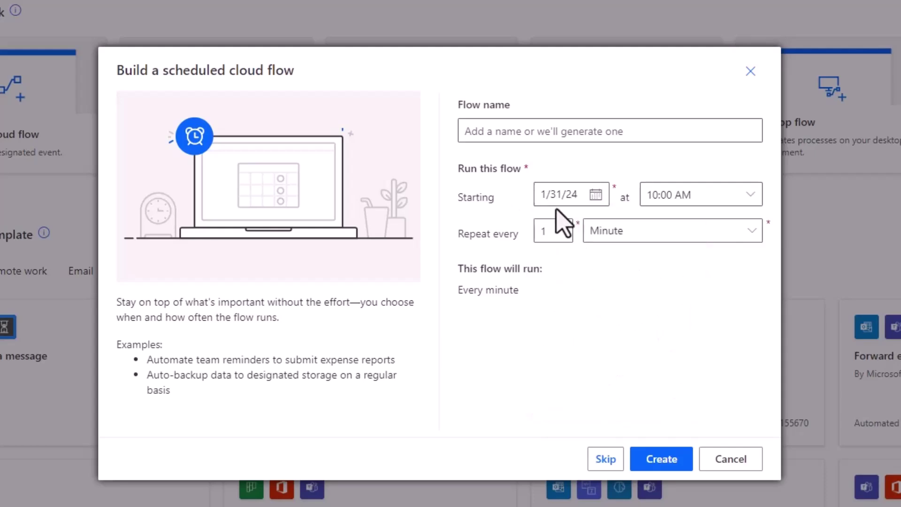
{"action": "left_click", "coordinate": [749, 196]}
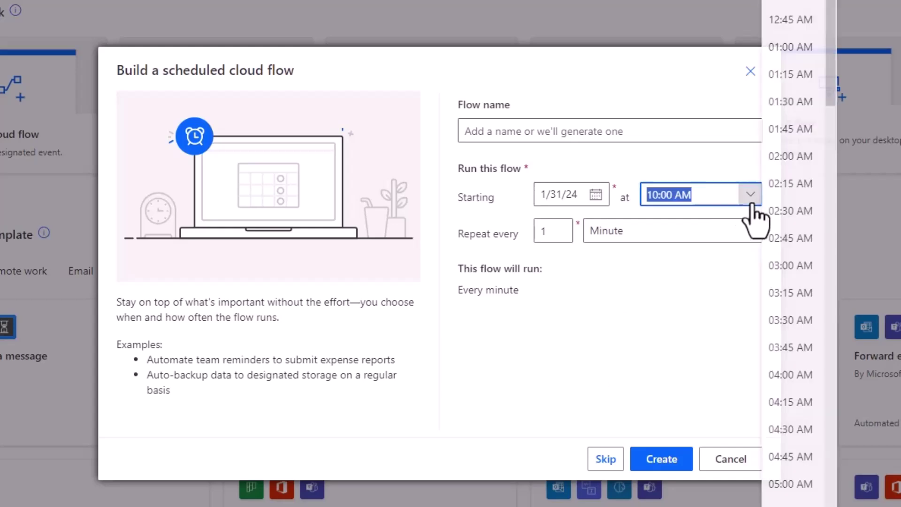
{"action": "scroll", "coordinate": [797, 265], "scroll_direction": "down", "scroll_amount": 15}
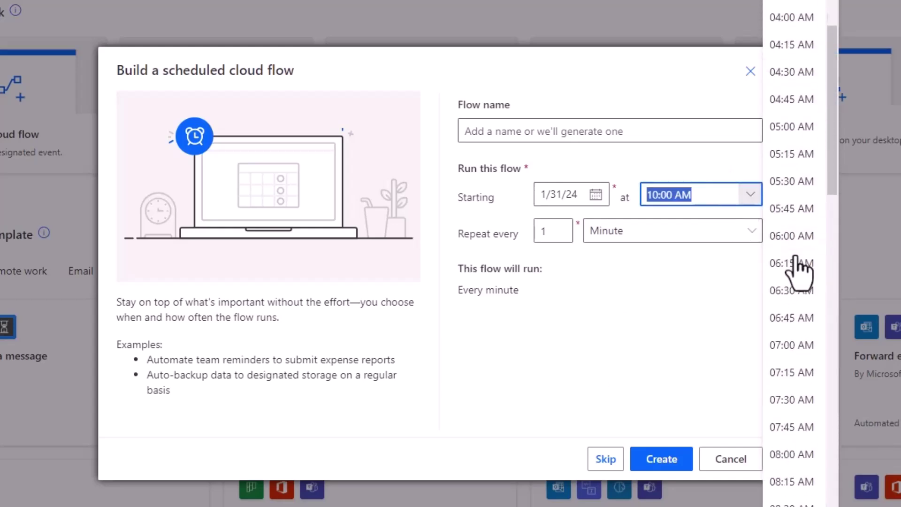
{"action": "scroll", "coordinate": [797, 267], "scroll_direction": "down", "scroll_amount": 20}
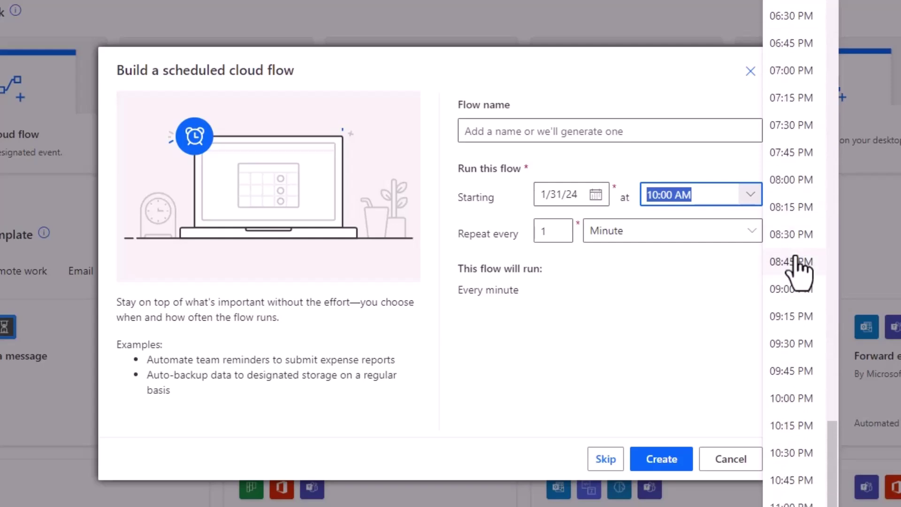
{"action": "left_click", "coordinate": [793, 407]}
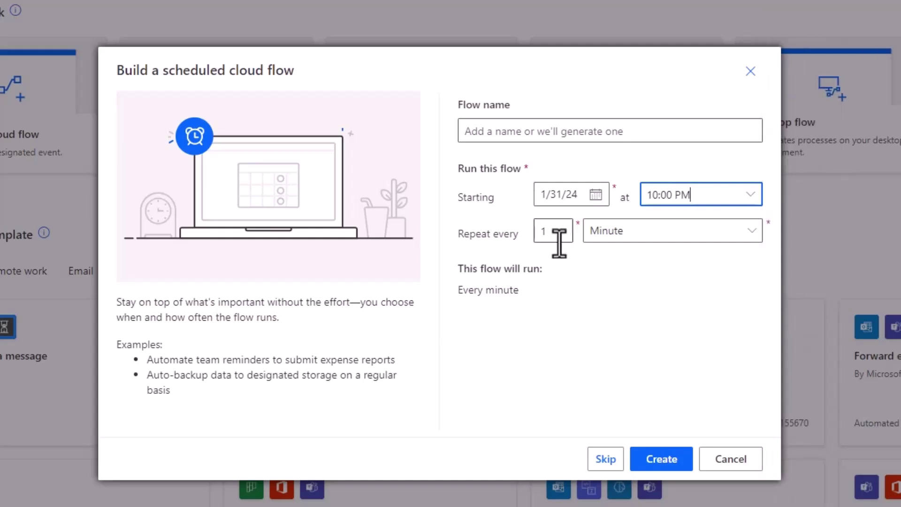
Set the scheduled flow to repeat every 1 month and create it without a custom name
{"action": "left_click", "coordinate": [732, 233]}
{"action": "left_click", "coordinate": [638, 263]}
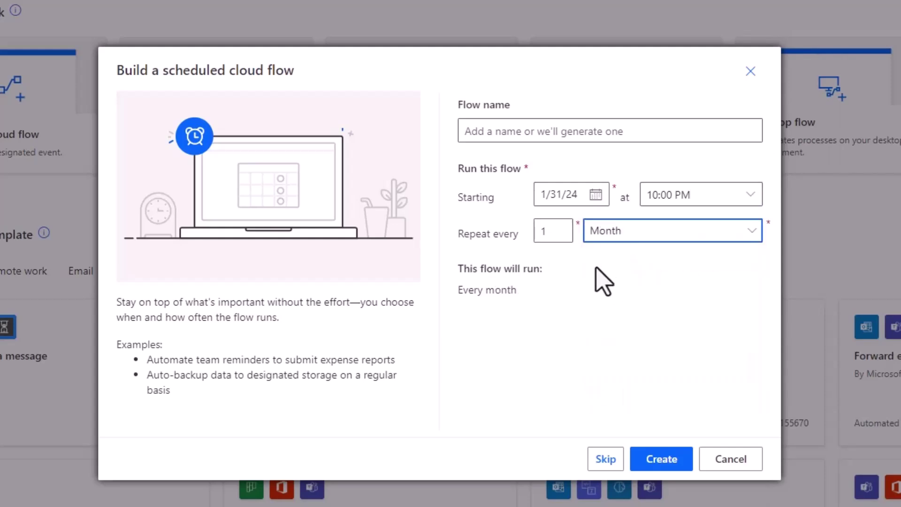
{"action": "left_click", "coordinate": [664, 233]}
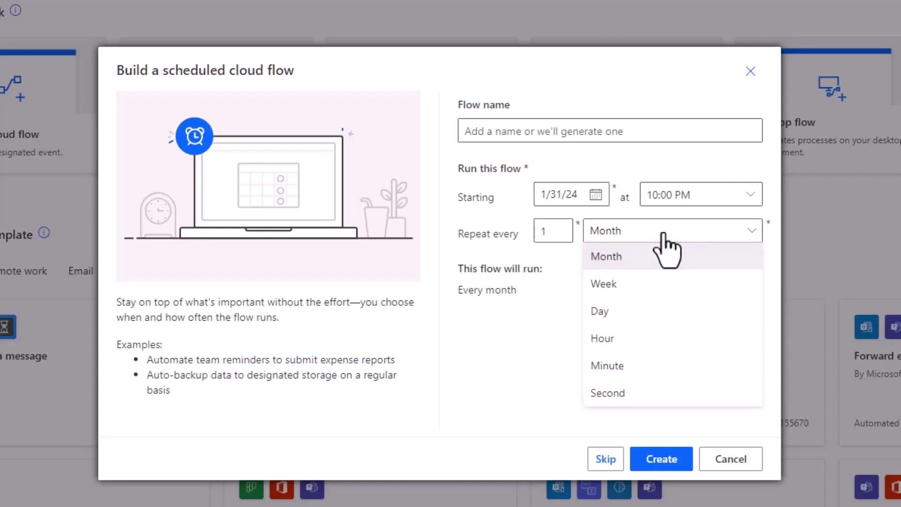
{"action": "left_click", "coordinate": [643, 231]}
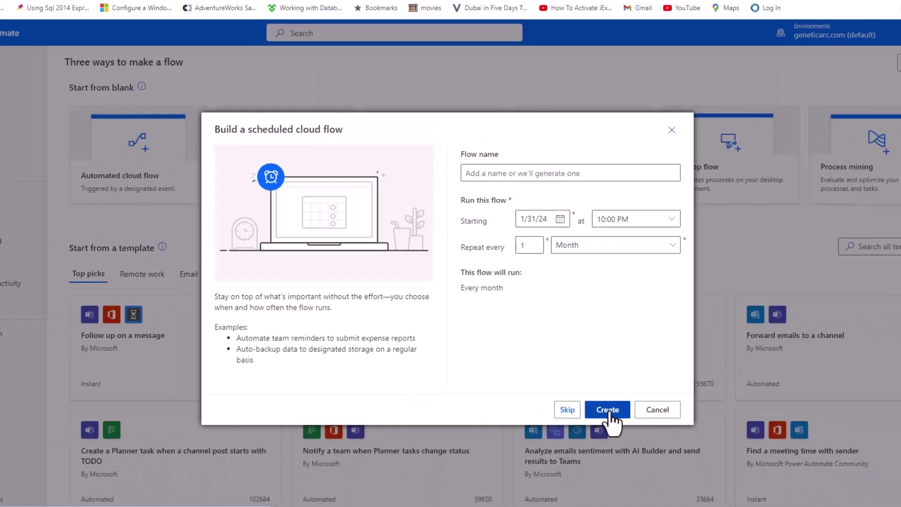
{"action": "left_click", "coordinate": [663, 462]}
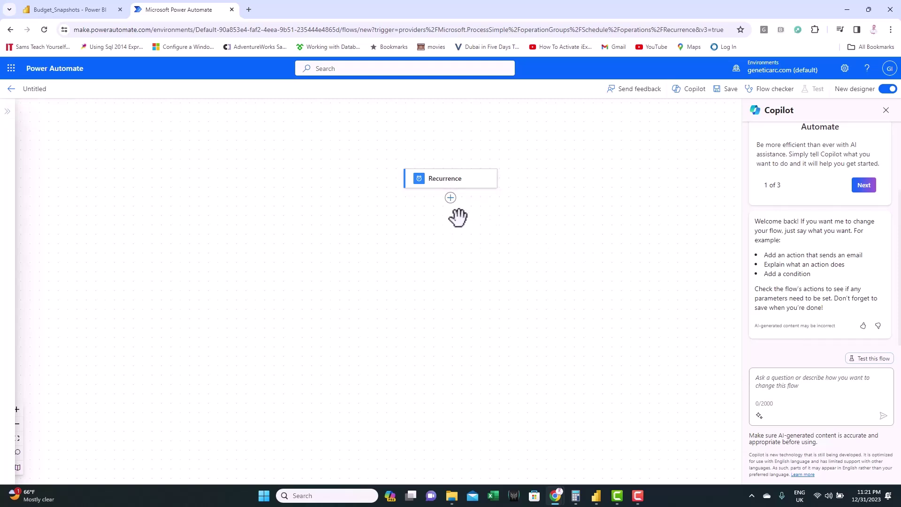
Add the Power BI action "Run a query against a dataset" below the Recurrence trigger
{"action": "left_click", "coordinate": [451, 197]}
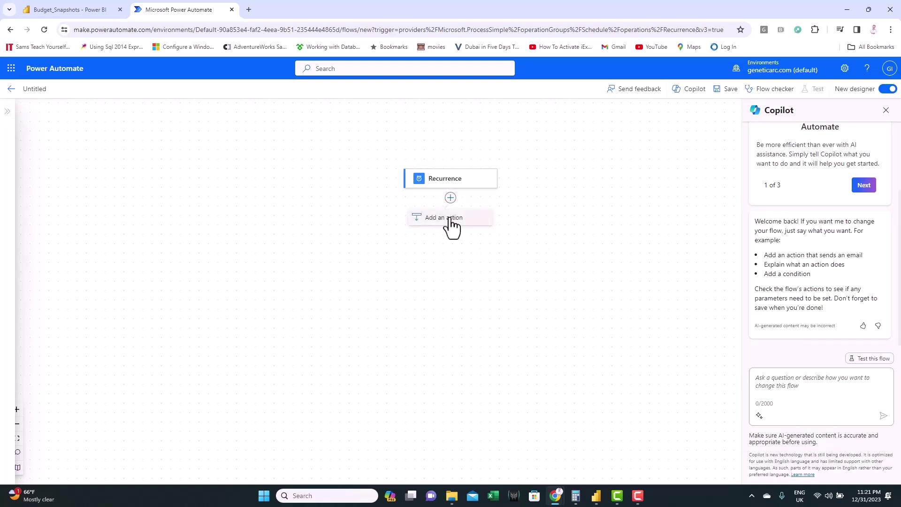
{"action": "left_click", "coordinate": [448, 217]}
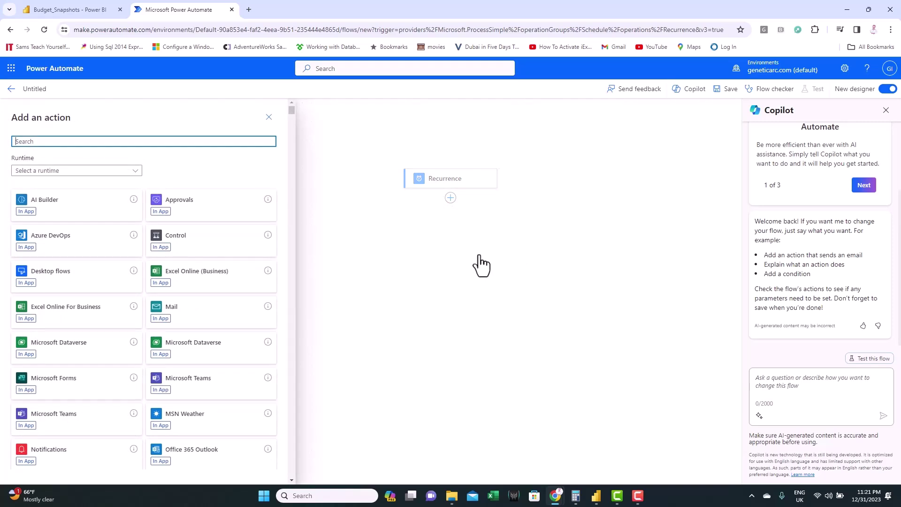
{"action": "type", "text": "power bi"}
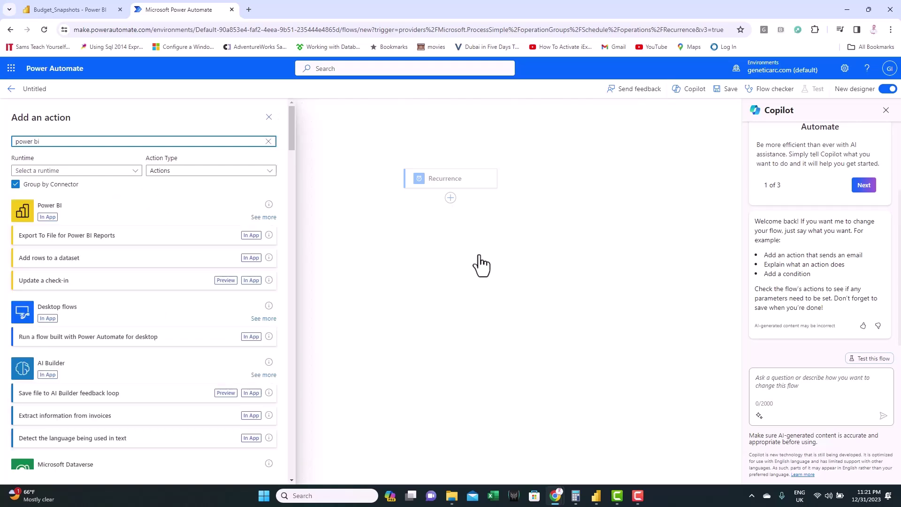
{"action": "left_click", "coordinate": [259, 218]}
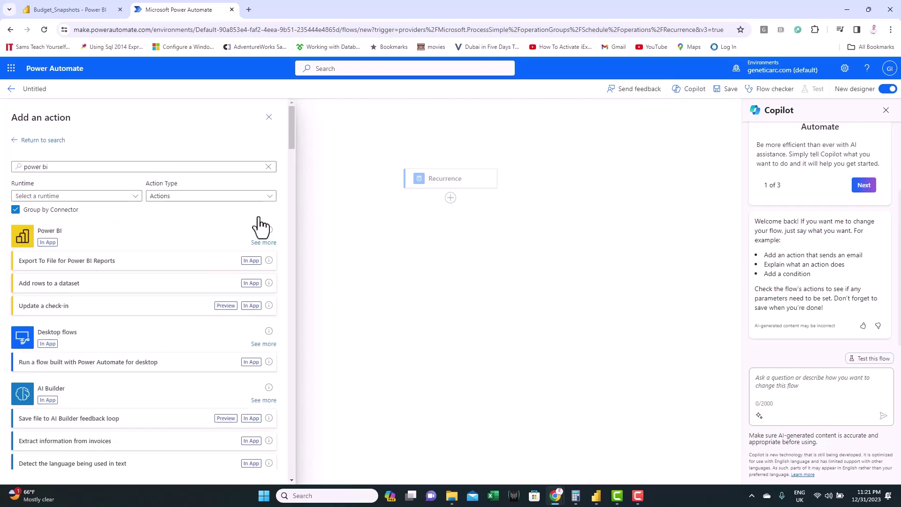
{"action": "scroll", "coordinate": [155, 341], "scroll_direction": "down", "scroll_amount": 3}
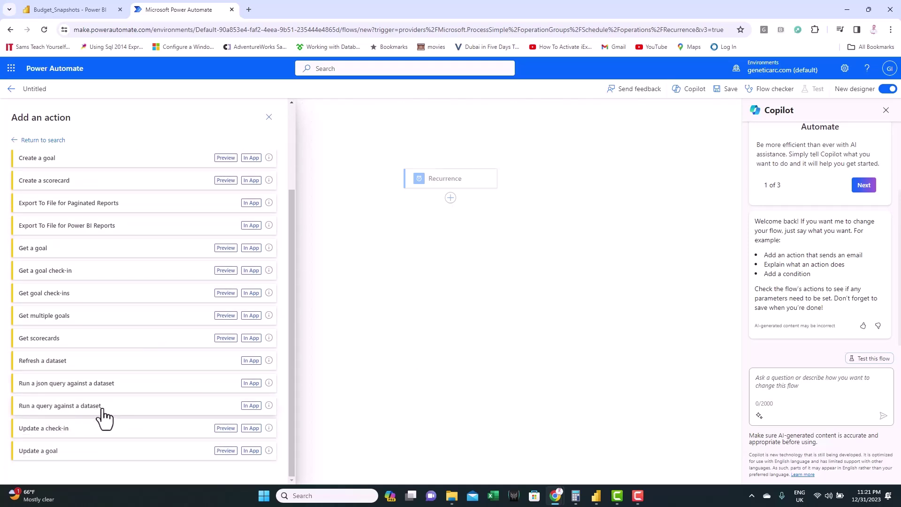
{"action": "left_click", "coordinate": [70, 406]}
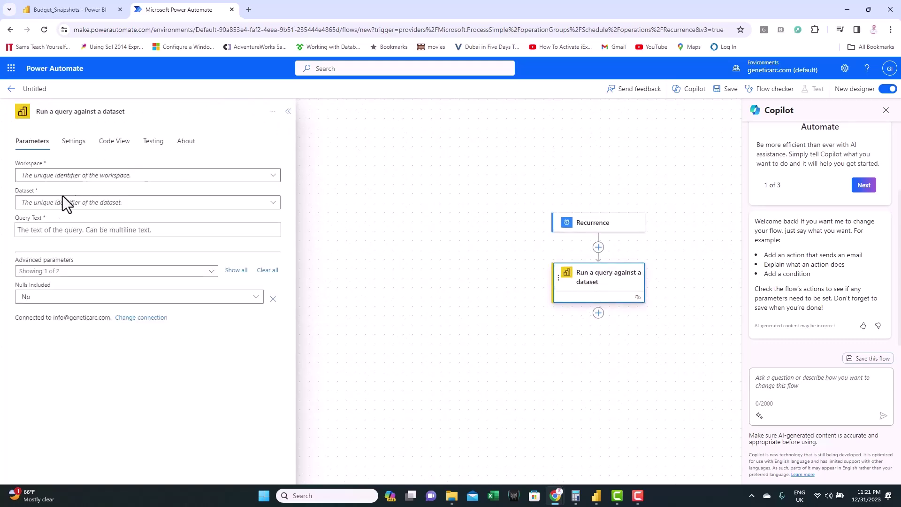
Set the query action's workspace to My Workspace and its dataset to Budget_Alerts_Snapshots
{"action": "left_click", "coordinate": [256, 176]}
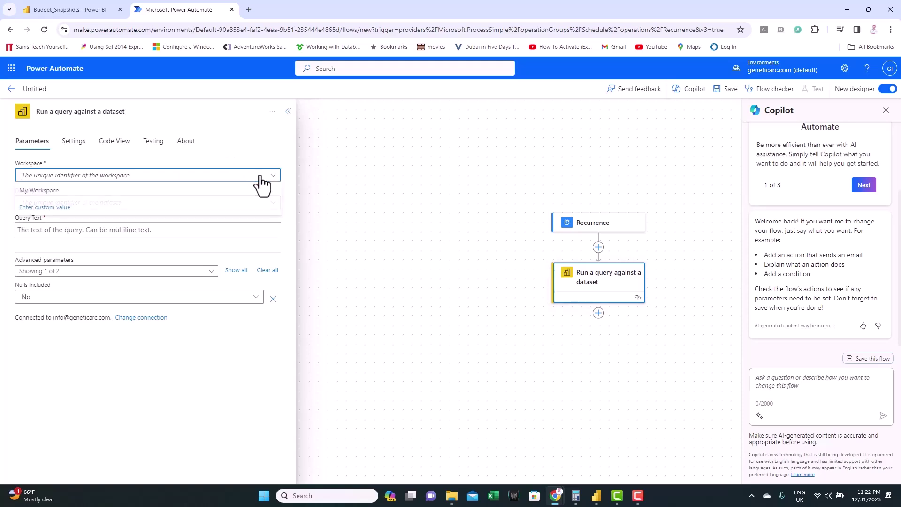
{"action": "left_click", "coordinate": [62, 192]}
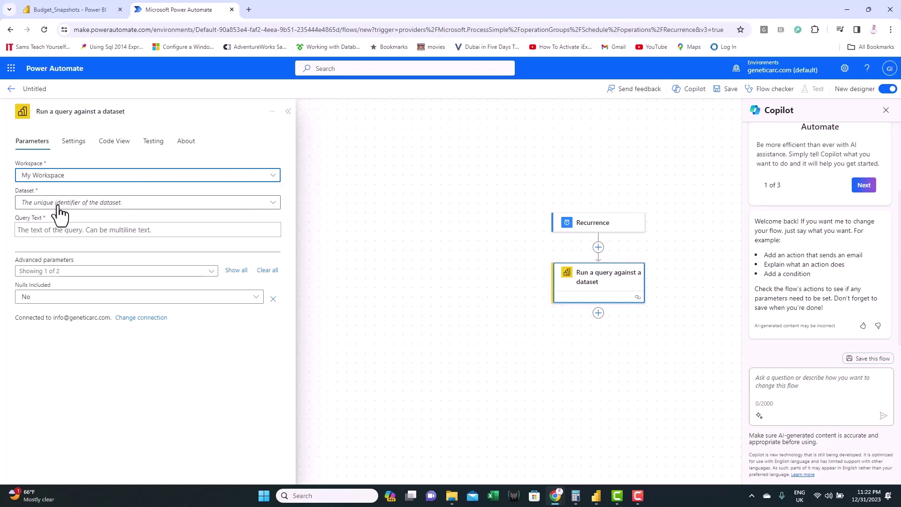
{"action": "left_click", "coordinate": [270, 207]}
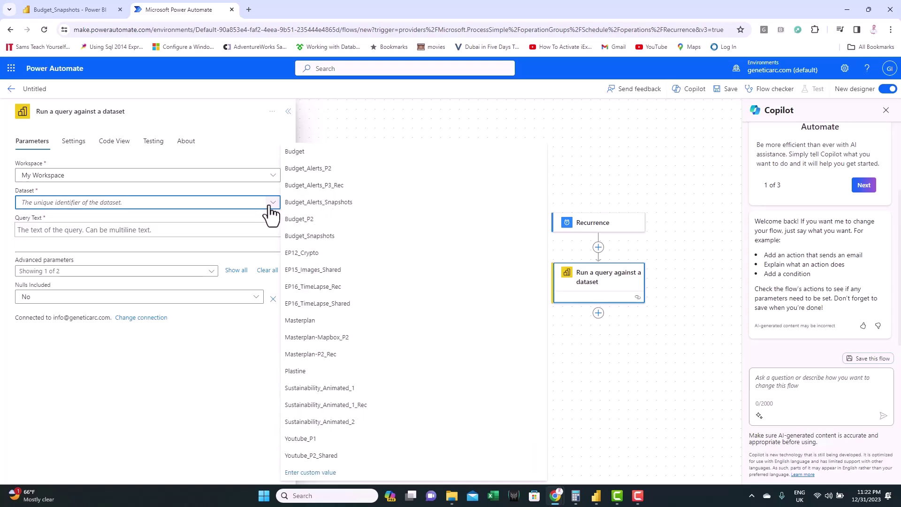
{"action": "left_click", "coordinate": [364, 204]}
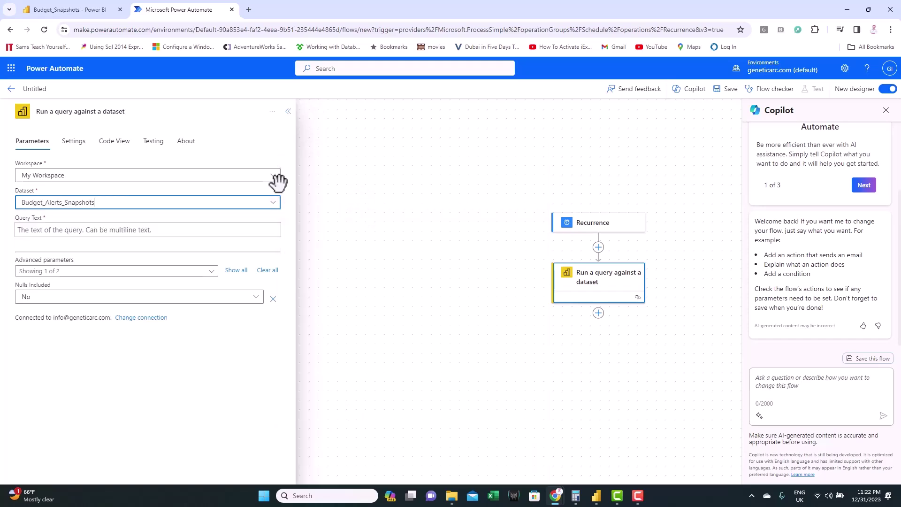
{"action": "left_click", "coordinate": [39, 232]}
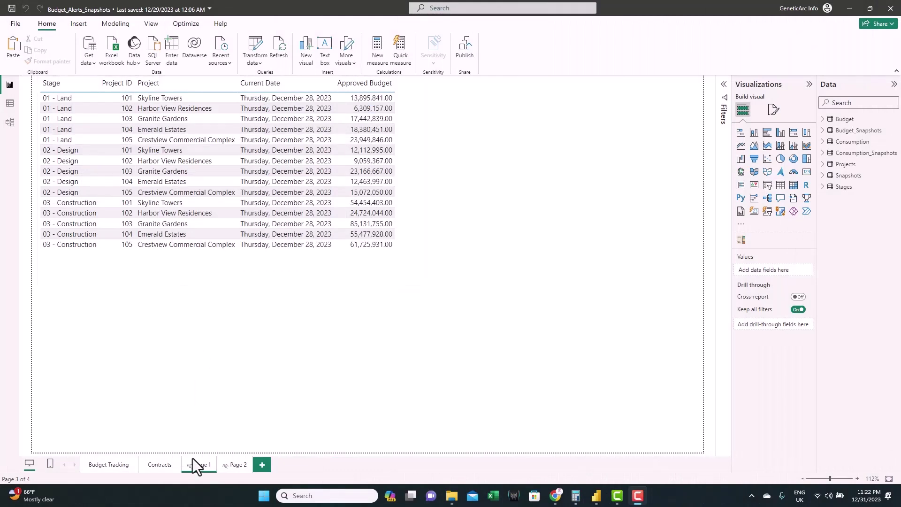
In Power BI Desktop, record a refresh of Page 1's budget table visual with Performance analyzer and expand its Table entry for the DAX query
{"action": "left_click", "coordinate": [413, 193]}
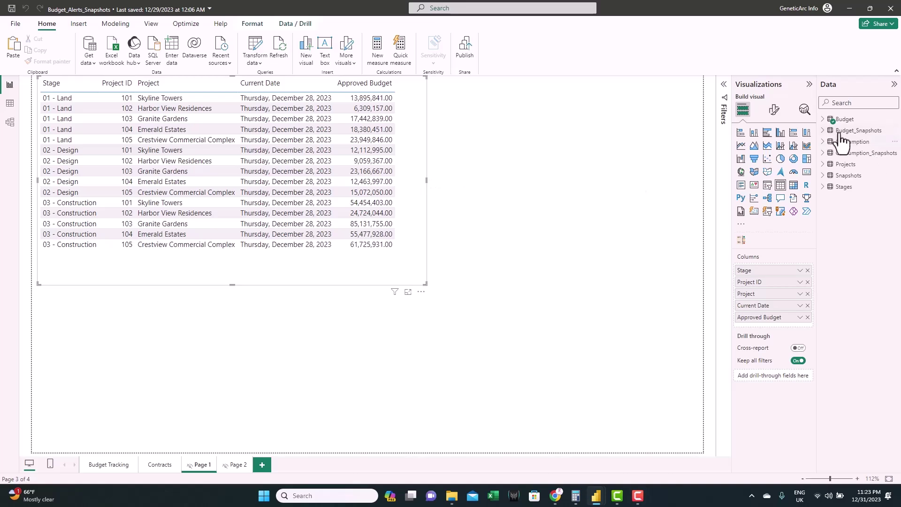
{"action": "left_click", "coordinate": [828, 120]}
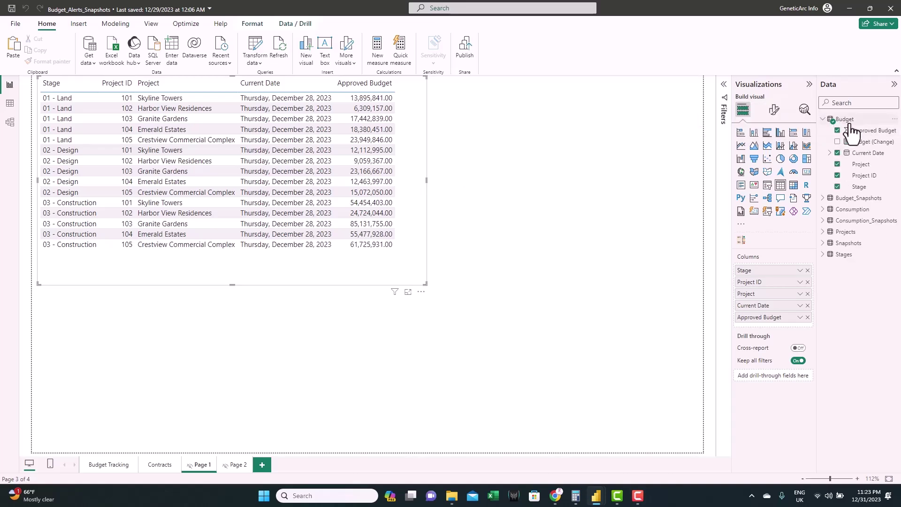
{"action": "left_click", "coordinate": [824, 120]}
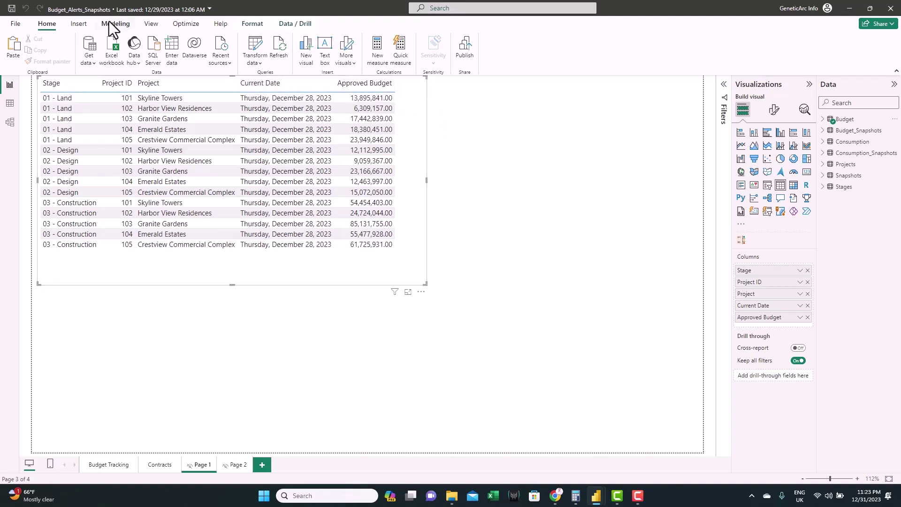
{"action": "left_click", "coordinate": [185, 26]}
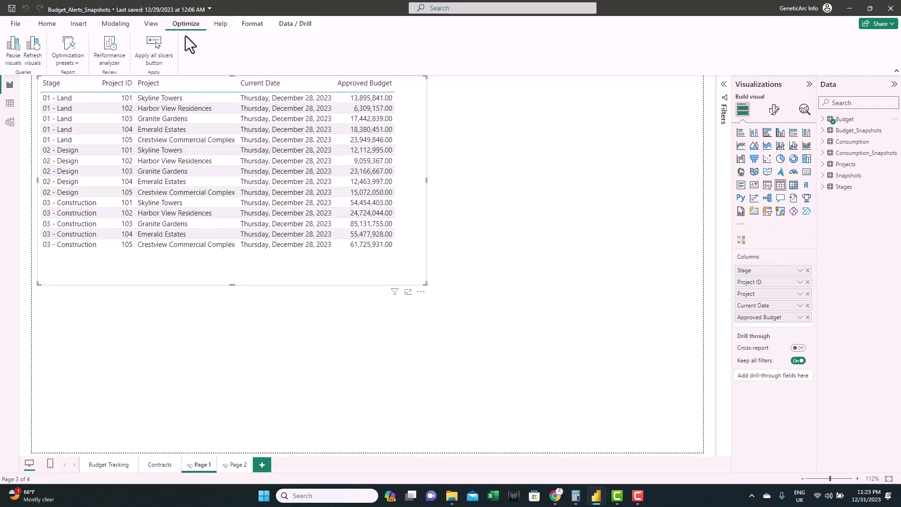
{"action": "left_click", "coordinate": [114, 54]}
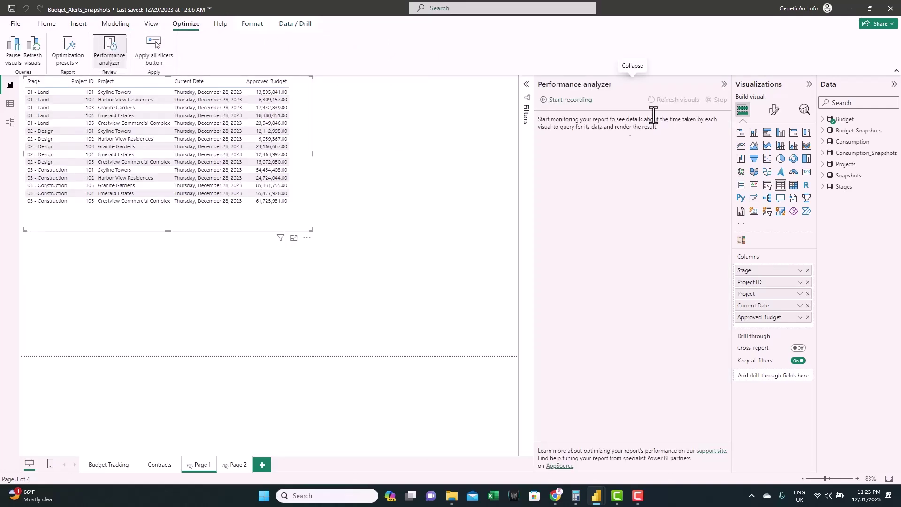
{"action": "left_click", "coordinate": [546, 102]}
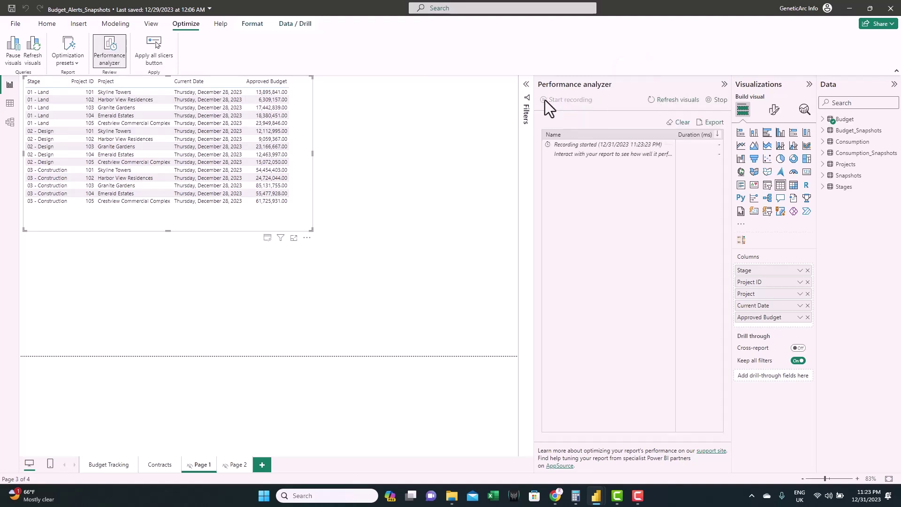
{"action": "left_click", "coordinate": [662, 108]}
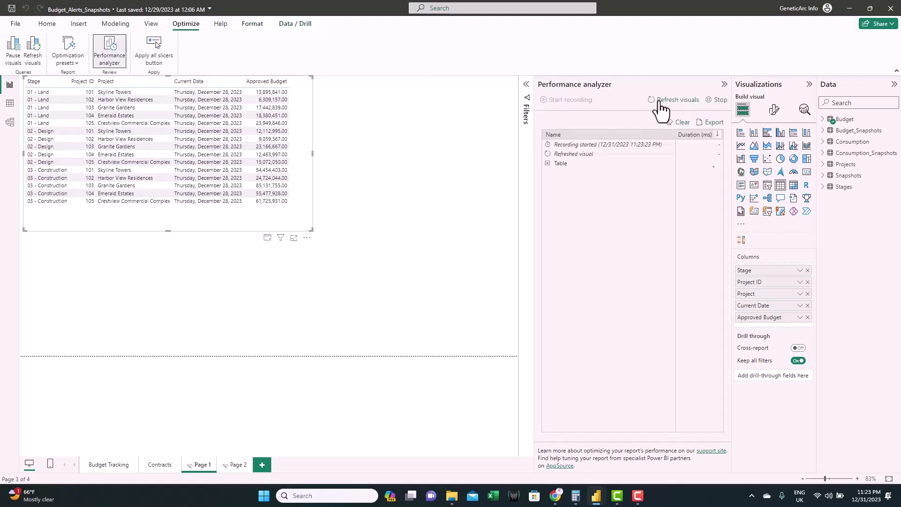
{"action": "left_click", "coordinate": [548, 164]}
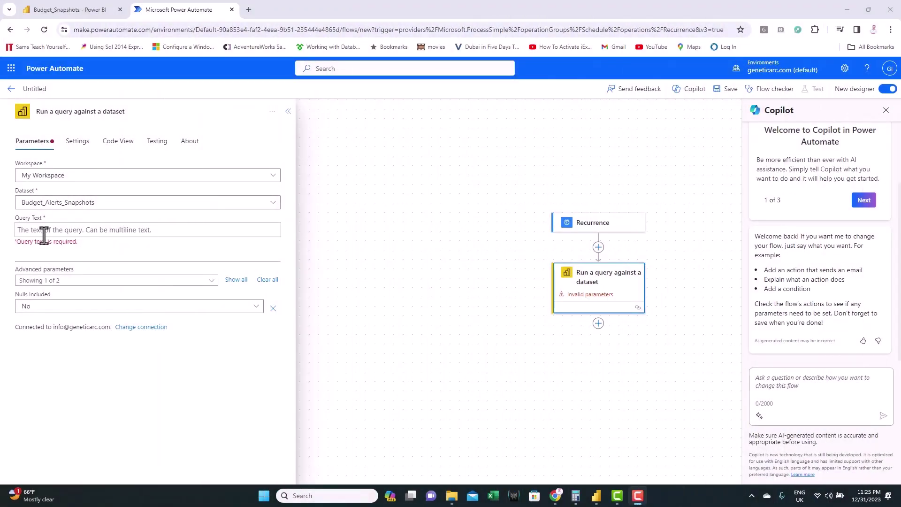
Back in Power Automate, paste the copied DAX query as the action's query text and remove the "// DAX Query" comment line
{"action": "left_click", "coordinate": [44, 231]}
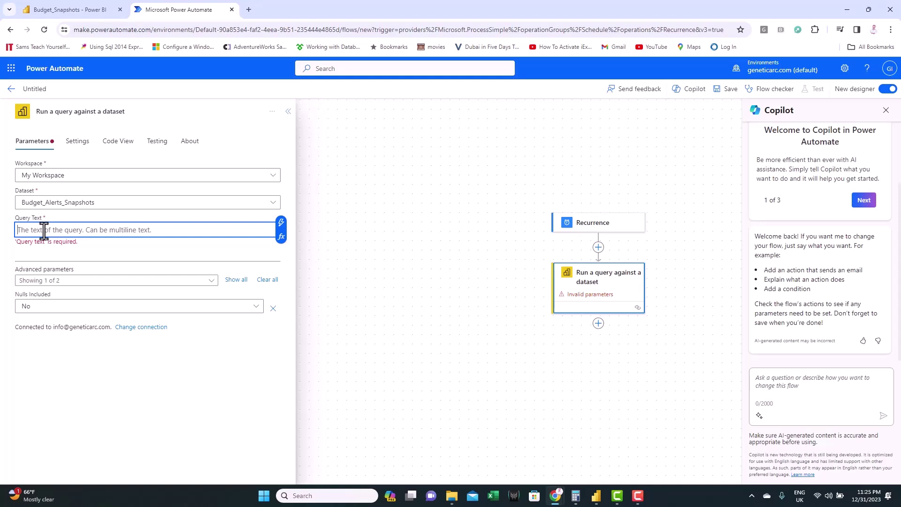
{"action": "key", "text": "ctrl+v"}
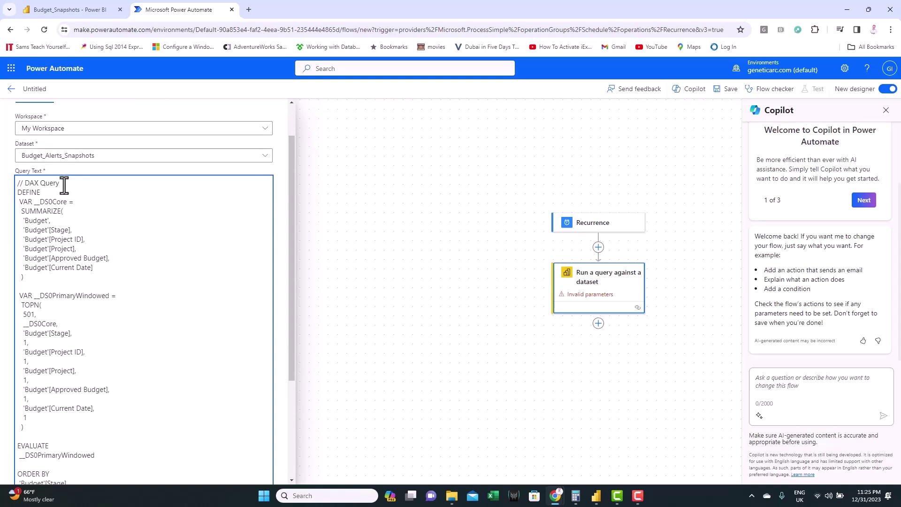
{"action": "left_click_drag", "start_coordinate": [61, 184], "coordinate": [18, 184]}
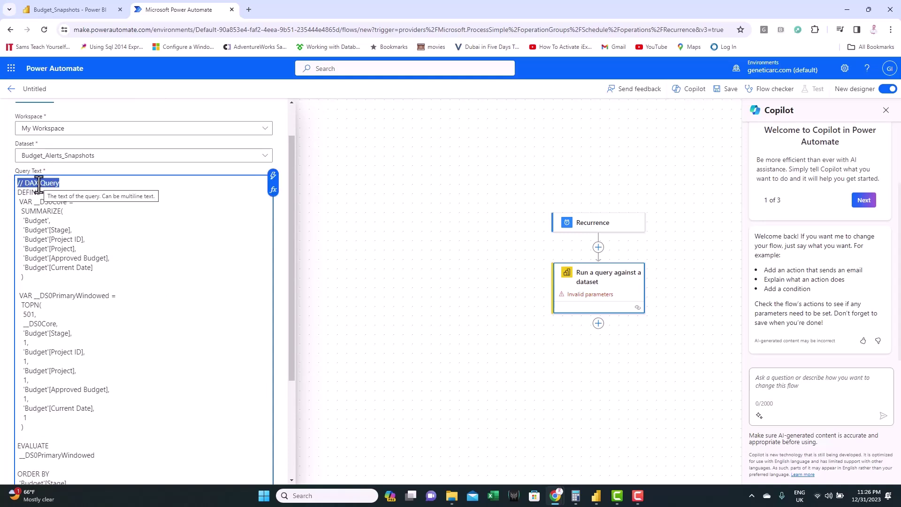
{"action": "key", "text": "BackSpace"}
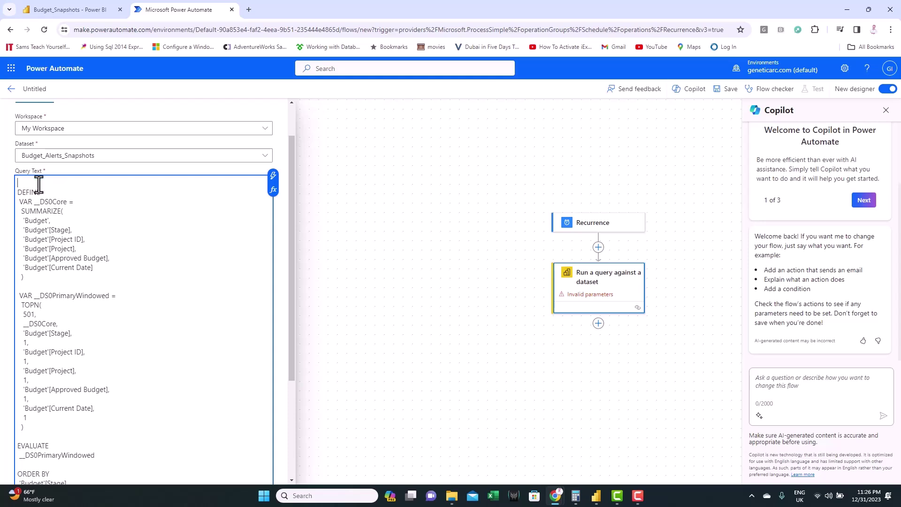
{"action": "key", "text": "Delete"}
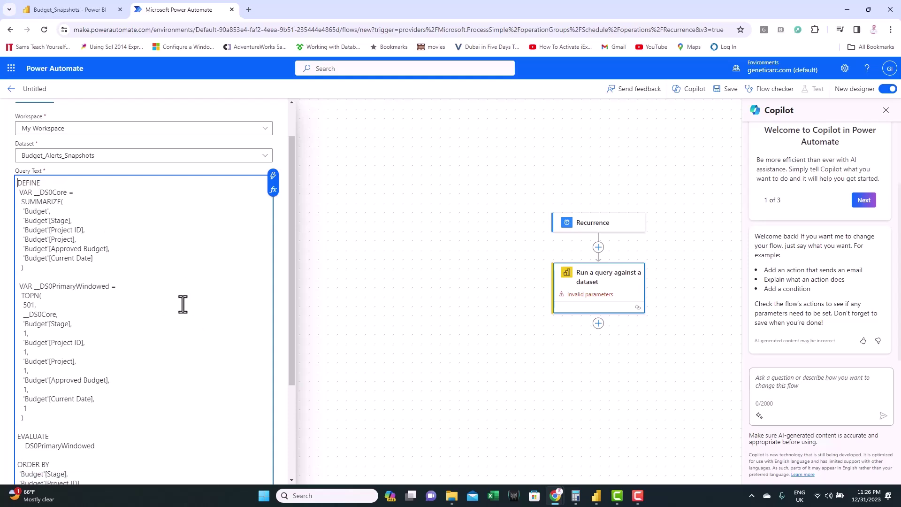
Delete the ORDER BY clause with its Budget columns from the end of the query text and review the remaining query
{"action": "scroll", "coordinate": [181, 302], "scroll_direction": "down", "scroll_amount": 3}
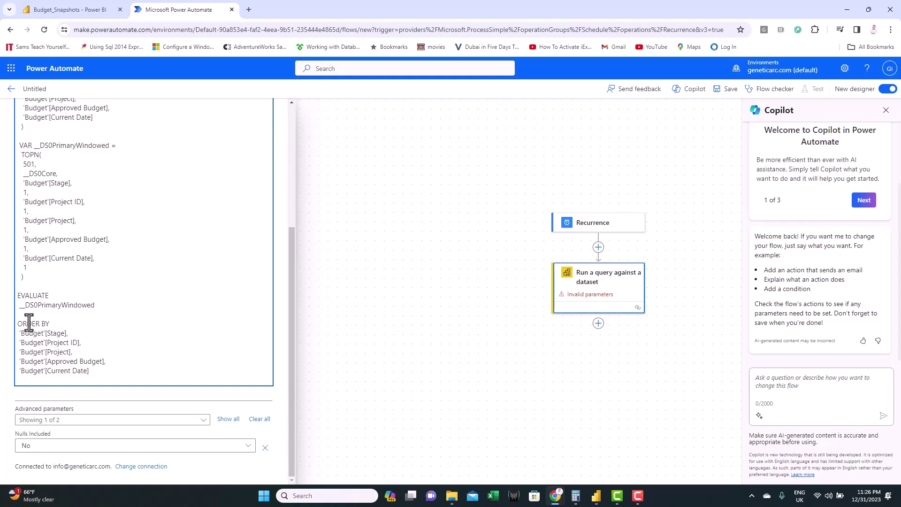
{"action": "left_click_drag", "start_coordinate": [19, 317], "coordinate": [86, 377]}
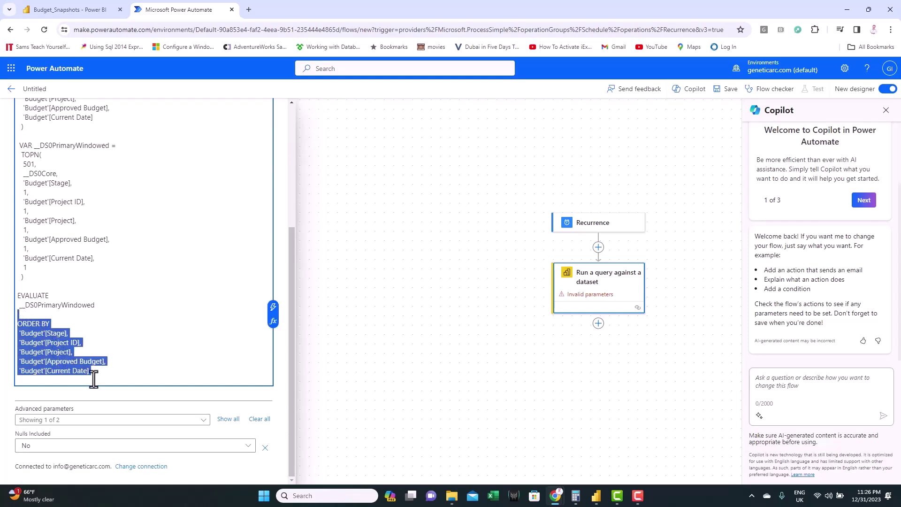
{"action": "key", "text": "Delete"}
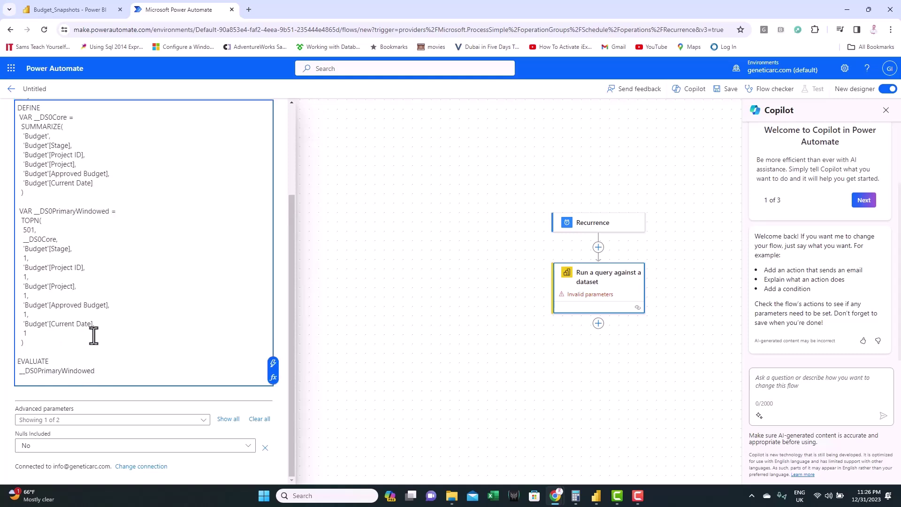
{"action": "scroll", "coordinate": [93, 336], "scroll_direction": "up", "scroll_amount": 2}
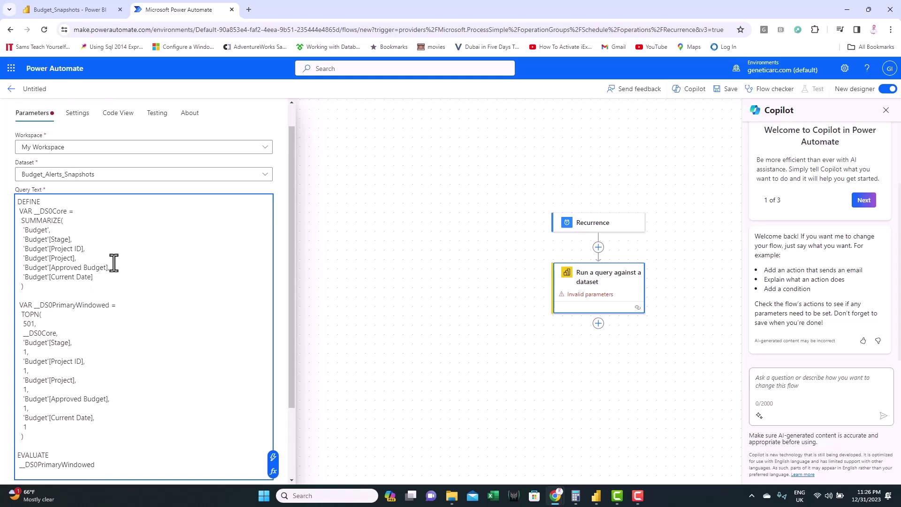
{"action": "scroll", "coordinate": [136, 261], "scroll_direction": "down", "scroll_amount": 1}
{"action": "scroll", "coordinate": [136, 261], "scroll_direction": "down", "scroll_amount": 2}
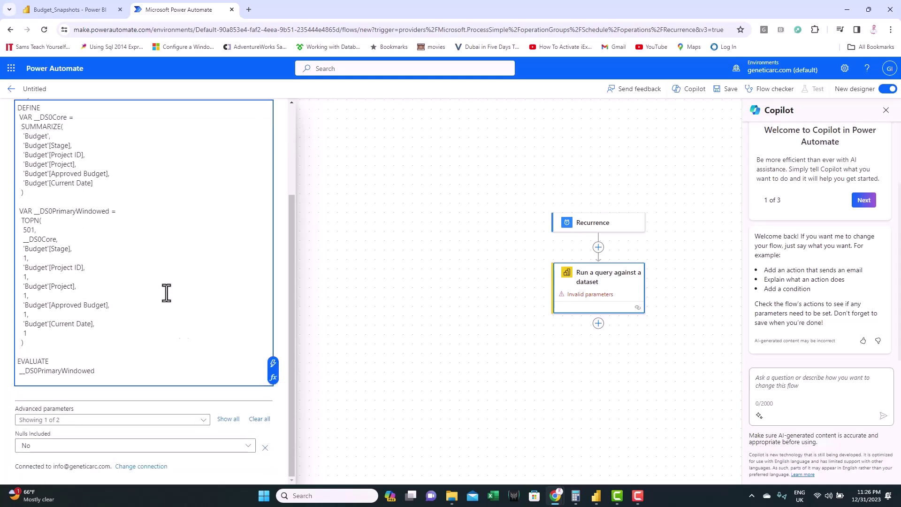
{"action": "scroll", "coordinate": [273, 273], "scroll_direction": "up", "scroll_amount": 5}
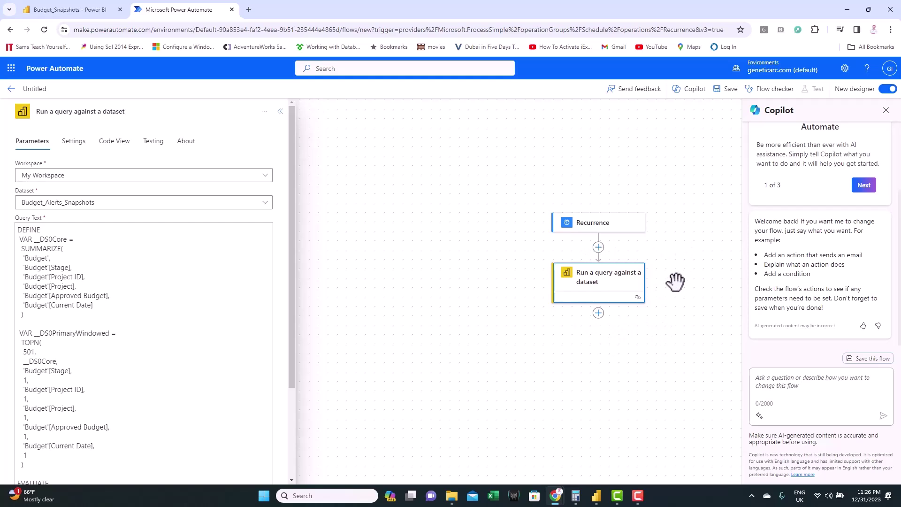
Add a parallel branch below Recurrence containing a second Power BI "Run a query against a dataset" action
{"action": "left_click", "coordinate": [599, 247]}
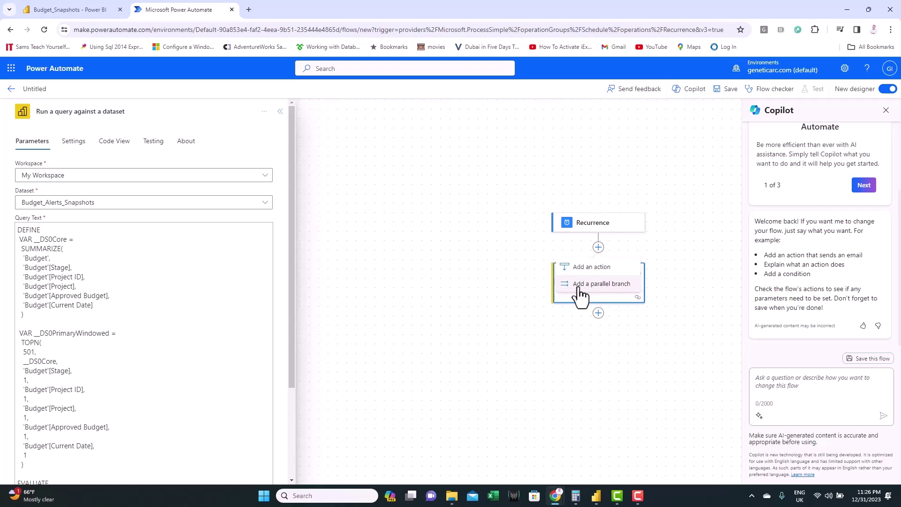
{"action": "left_click", "coordinate": [588, 284]}
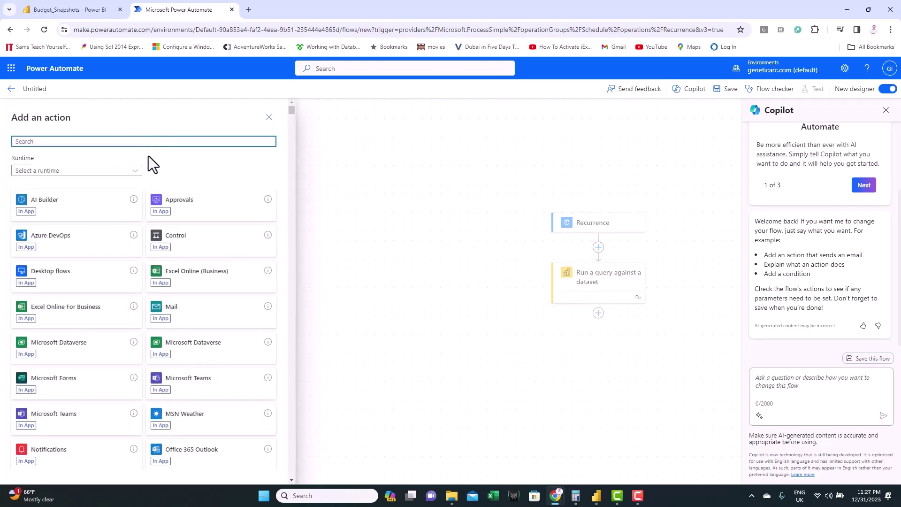
{"action": "type", "text": "power"}
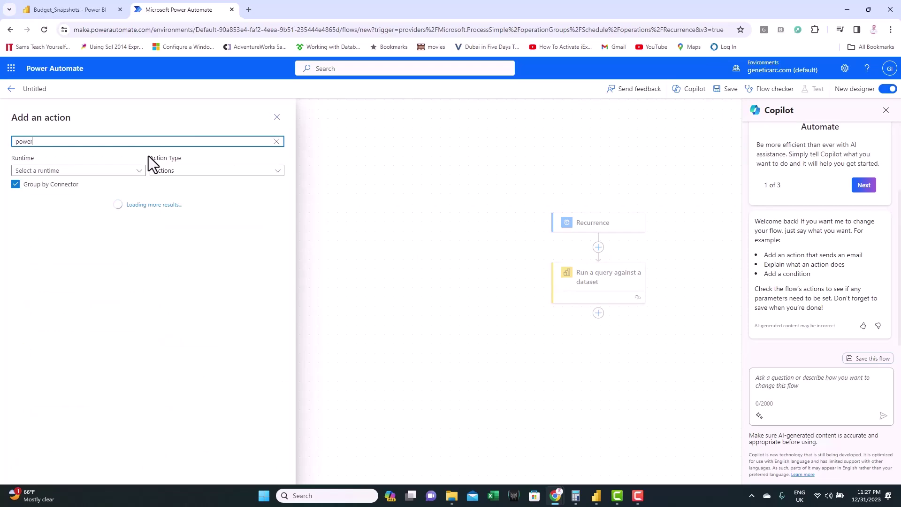
{"action": "type", "text": " bi"}
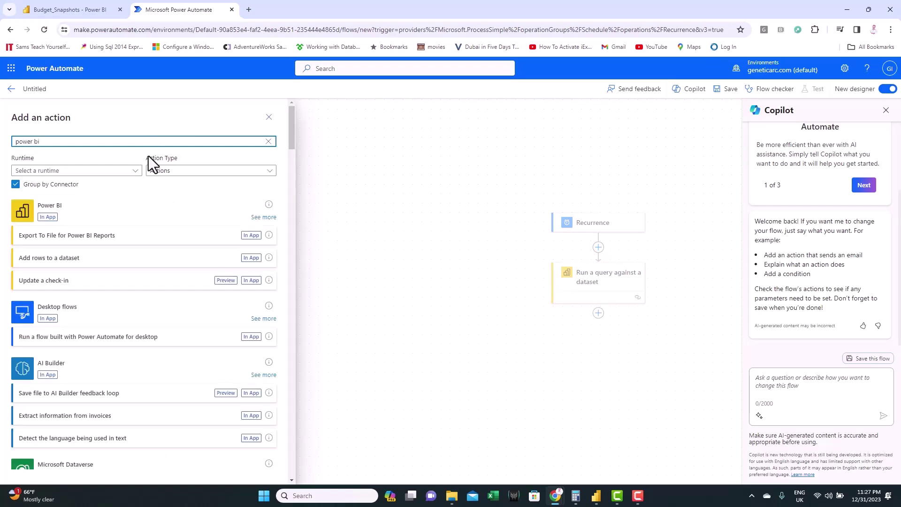
{"action": "left_click", "coordinate": [263, 217]}
{"action": "scroll", "coordinate": [167, 298], "scroll_direction": "down", "scroll_amount": 3}
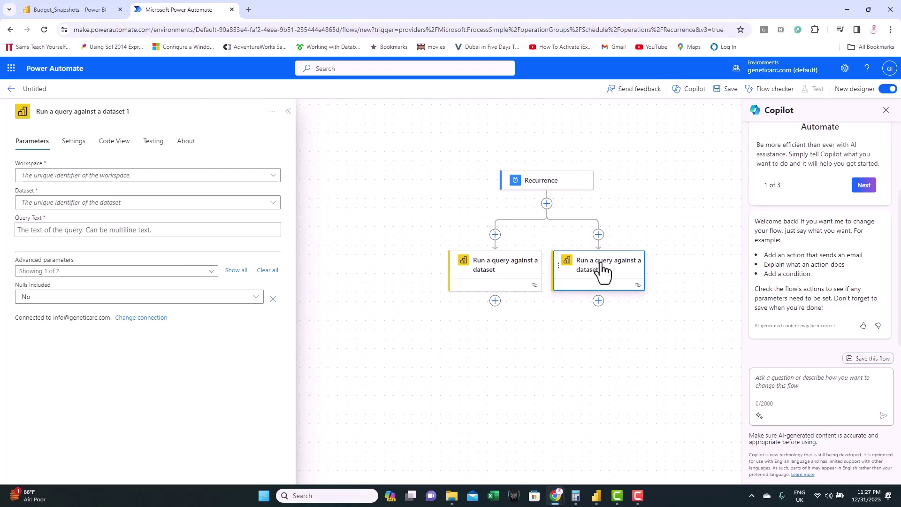
Point the second query action to My Workspace and the Budget_Alerts_Snapshots dataset
{"action": "left_click", "coordinate": [270, 204]}
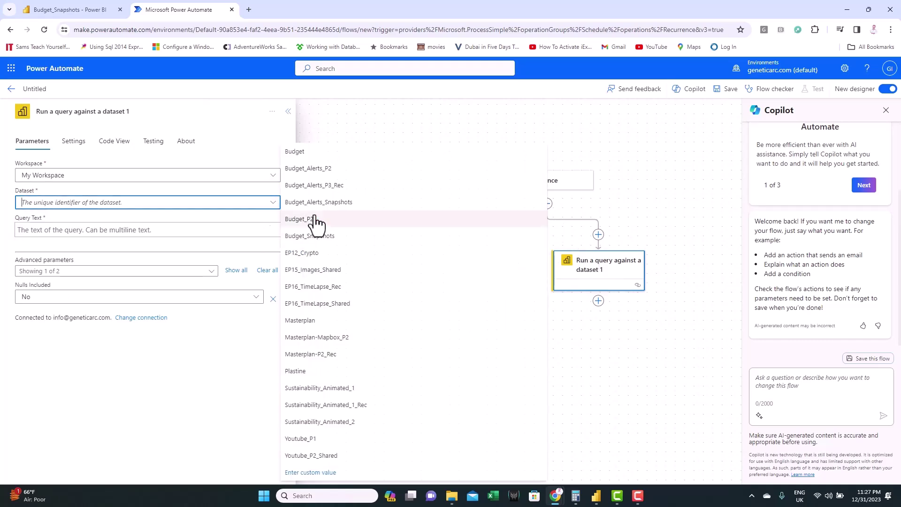
{"action": "left_click", "coordinate": [285, 204]}
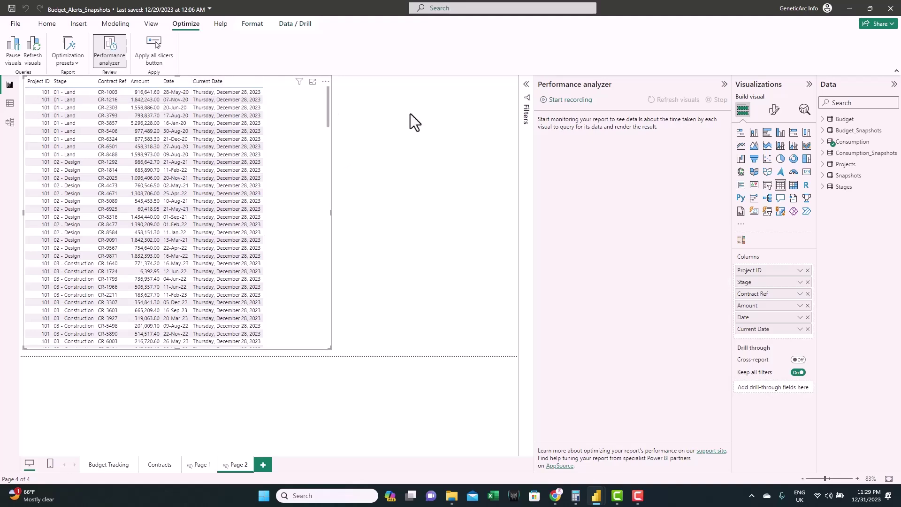
In Power BI Desktop, record a refresh of Page 2's consumption table with Performance analyzer and copy its DAX query
{"action": "left_click", "coordinate": [547, 104]}
{"action": "left_click", "coordinate": [664, 103]}
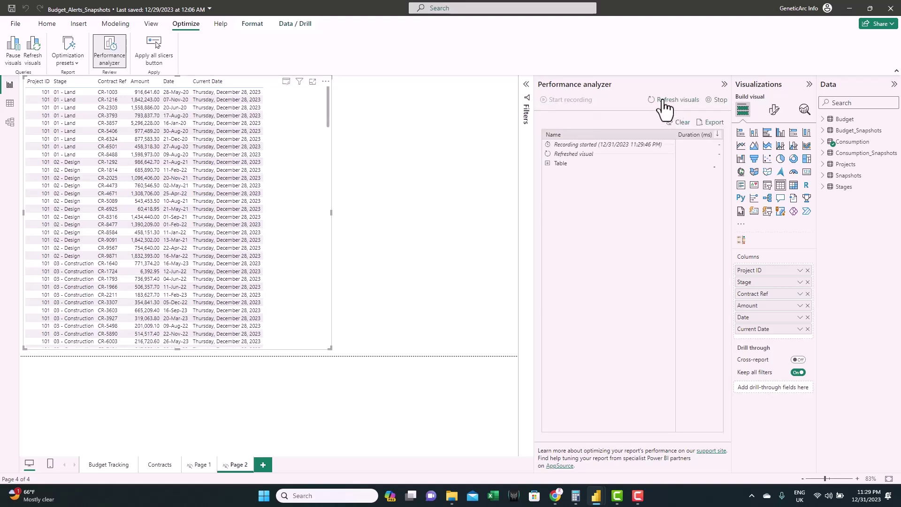
{"action": "left_click", "coordinate": [548, 163]}
{"action": "left_click", "coordinate": [581, 206]}
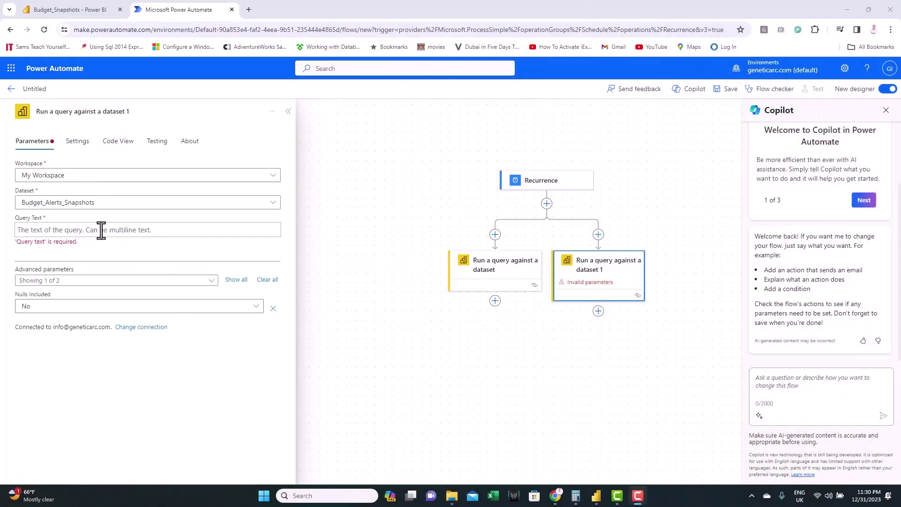
Back in Power Automate, paste the consumption DAX query into the second query action and remove its "// DAX Query" comment line
{"action": "left_click", "coordinate": [101, 230]}
{"action": "type", "text": "// DAX Query DEFINE \tVAR __DS0Core = \t\tSUMMARIZE( \t\t\t'Consumption', \t\t\t'Consumption'[Project ID], \t\t\t'Consumption'[Stage], \t\t\t'Consumption'[Contract Ref], \t\t\t'Consumption'[Amount], \t\t\t'Consumption'[Date], \t\t\t'Consumption'[Current Date] \t\t)  \tVAR __DS0PrimaryWindowed = \t\tTOPN( \t\t\t501, \t\t\t__DS0Core, \t\t\t'Consumption'[Project ID], \t\t\t1, \t\t\t'Consumption'[Stage], \t\t\t1, \t\t\t'Consumption'[Contract Ref], \t\t\t1, \t\t\t'Consumption'[Amount], \t\t\t1, \t\t\t'Consumption'[Date], \t\t\t1, \t\t\t'Consumption'[Current Date], \t\t\t1 \t\t)  EVALUATE \t__DS0PrimaryWindowed  ORDER BY \t'Consumption'[Project ID], \t'Consumption'[Stage], \t'Consumption'[Contract Ref], \t'Consumption'[Amount], \t'Consumption'[Date], \t'Consumption'[Current Date]"}
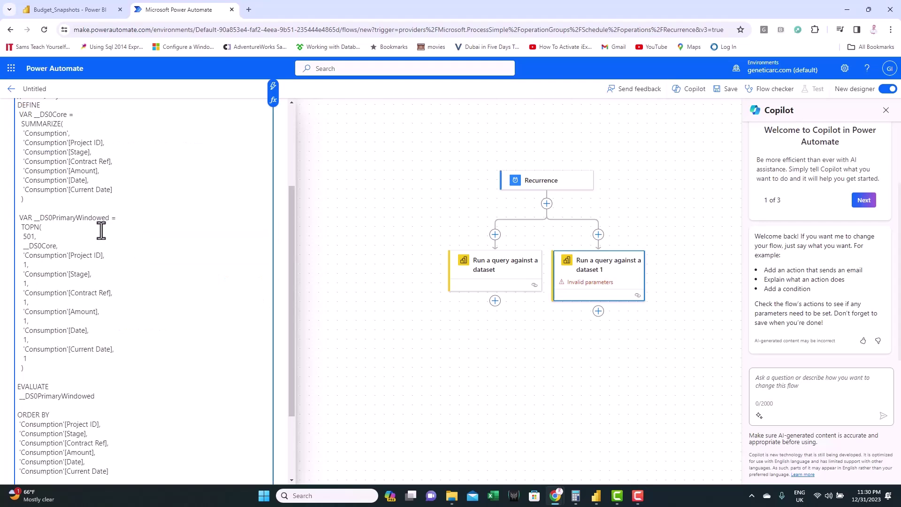
{"action": "scroll", "coordinate": [102, 230], "scroll_direction": "up", "scroll_amount": 5}
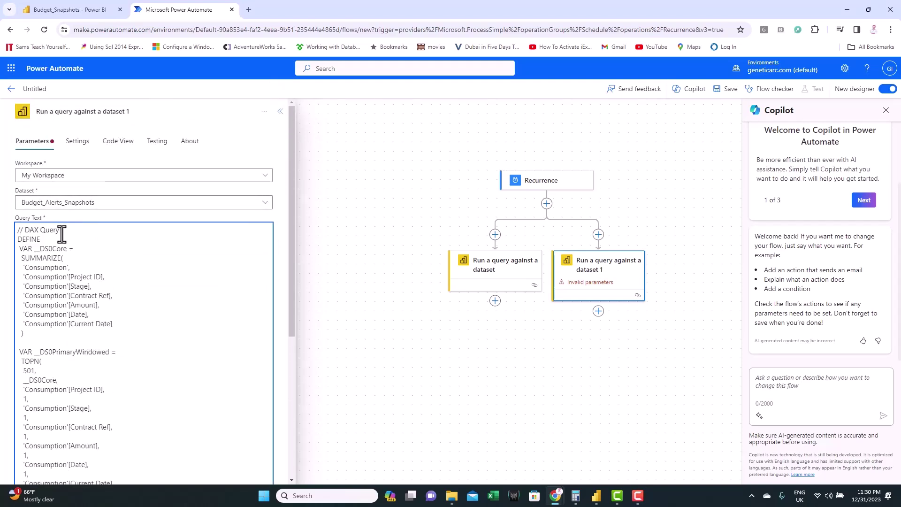
{"action": "left_click_drag", "start_coordinate": [60, 230], "coordinate": [4, 238]}
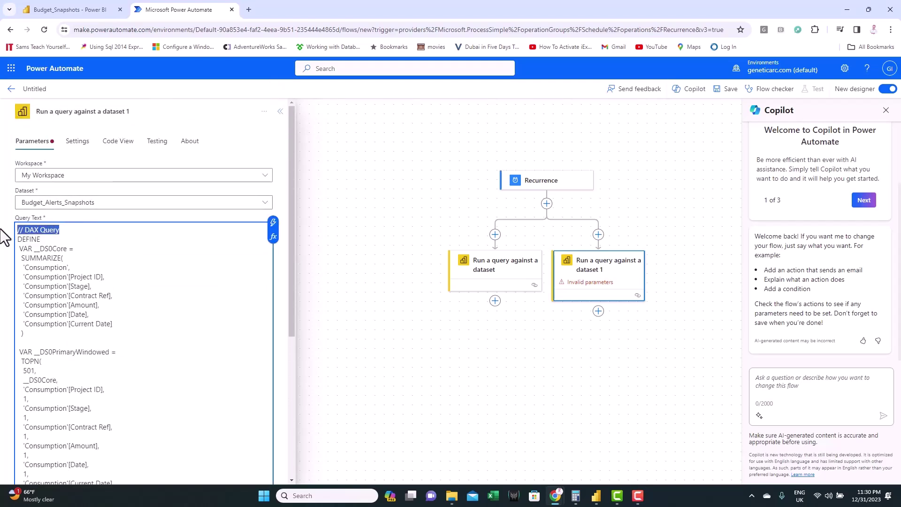
{"action": "key", "text": "Delete"}
{"action": "key", "text": "Delete"}
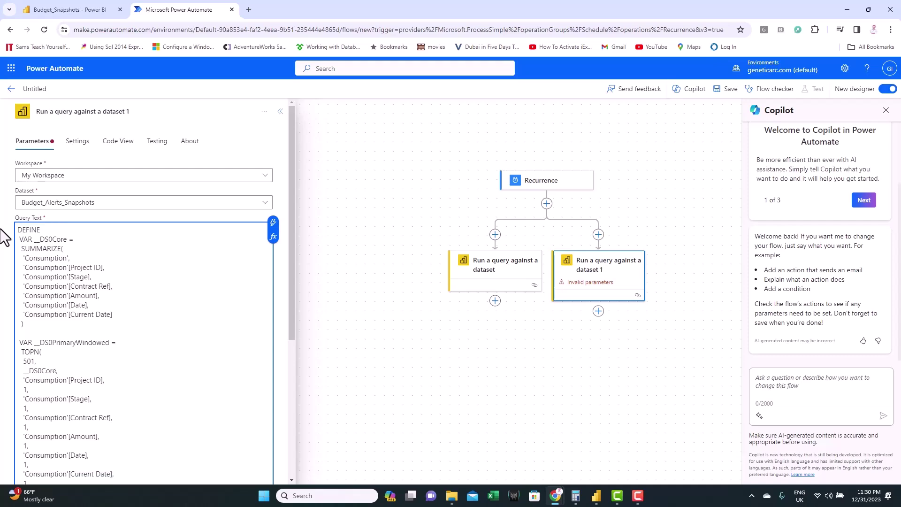
Delete the ORDER BY clause with its Consumption columns from the end of the second action's query text
{"action": "scroll", "coordinate": [199, 304], "scroll_direction": "down", "scroll_amount": 5}
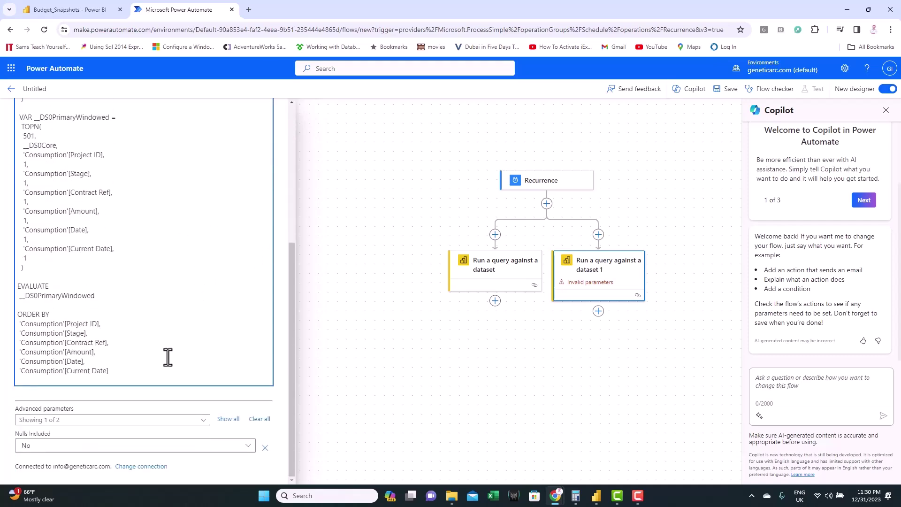
{"action": "left_click_drag", "start_coordinate": [125, 371], "coordinate": [18, 310]}
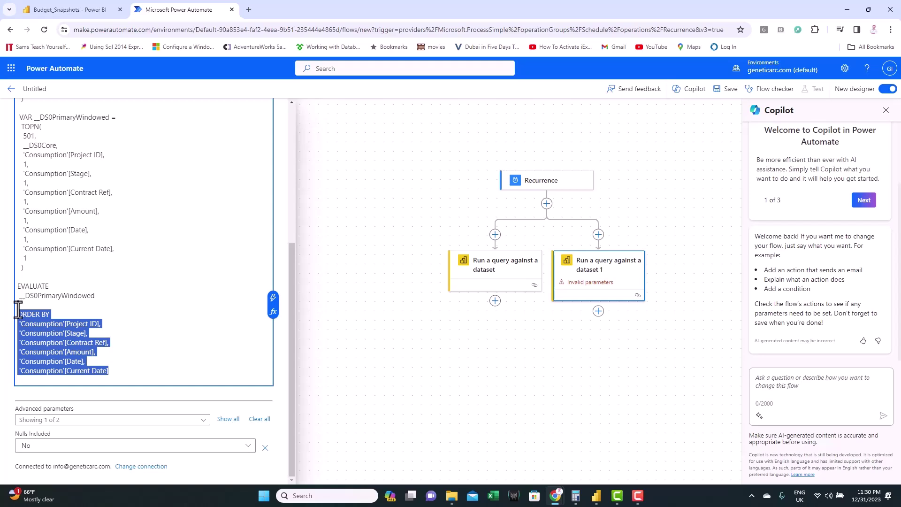
{"action": "key", "text": "BackSpace"}
{"action": "key", "text": "BackSpace"}
{"action": "key", "text": "BackSpace"}
{"action": "left_click", "coordinate": [502, 342]}
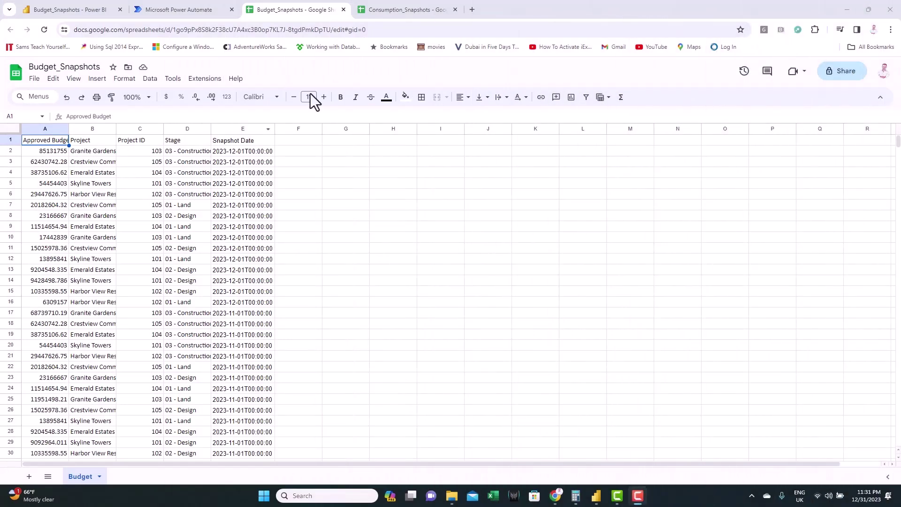
Examine the columns and monthly Snapshot Date rows in the Budget_Snapshots Google Sheet
{"action": "left_click", "coordinate": [386, 7]}
{"action": "left_click", "coordinate": [302, 6]}
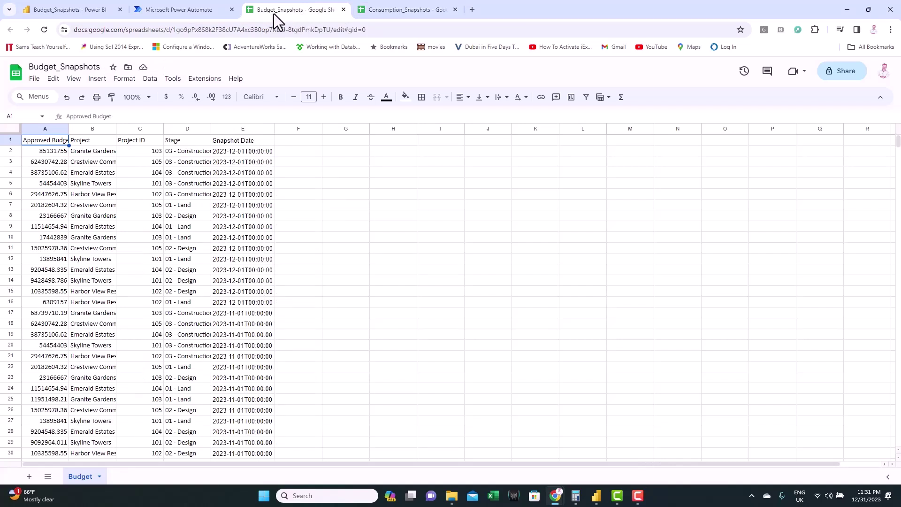
{"action": "left_click", "coordinate": [149, 176]}
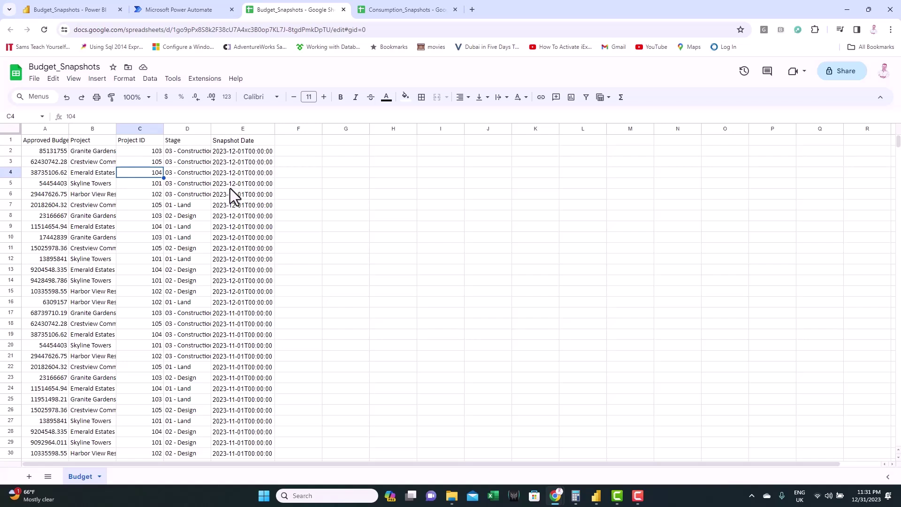
{"action": "scroll", "coordinate": [156, 238], "scroll_direction": "down", "scroll_amount": 6}
{"action": "scroll", "coordinate": [161, 263], "scroll_direction": "up", "scroll_amount": 6}
{"action": "left_click", "coordinate": [241, 152]}
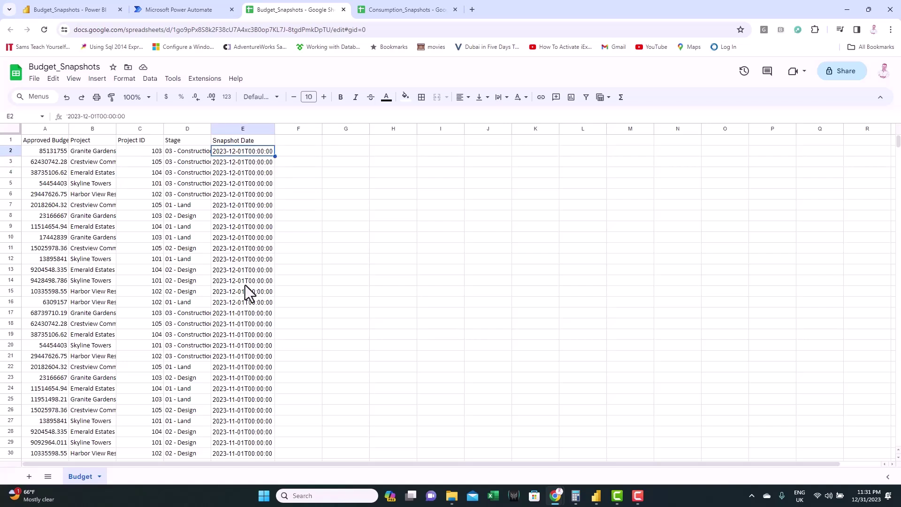
{"action": "left_click", "coordinate": [240, 314]}
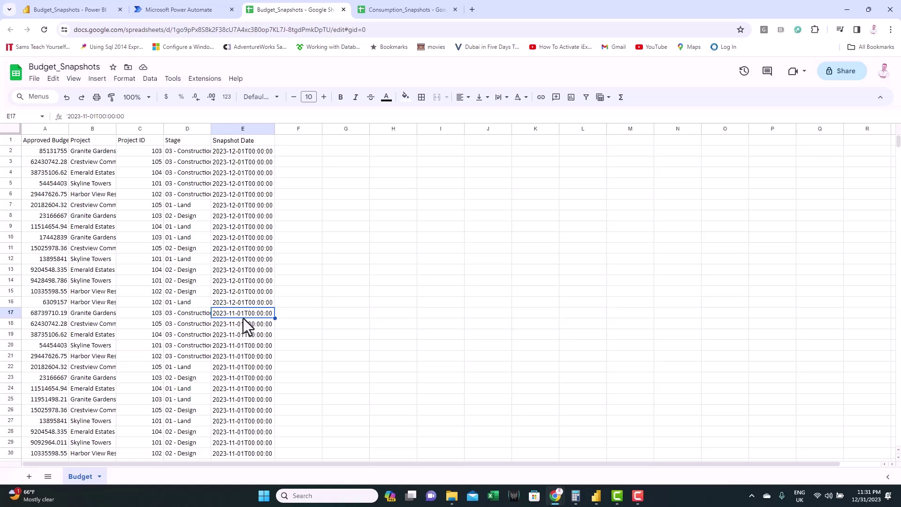
{"action": "scroll", "coordinate": [225, 390], "scroll_direction": "down", "scroll_amount": 1}
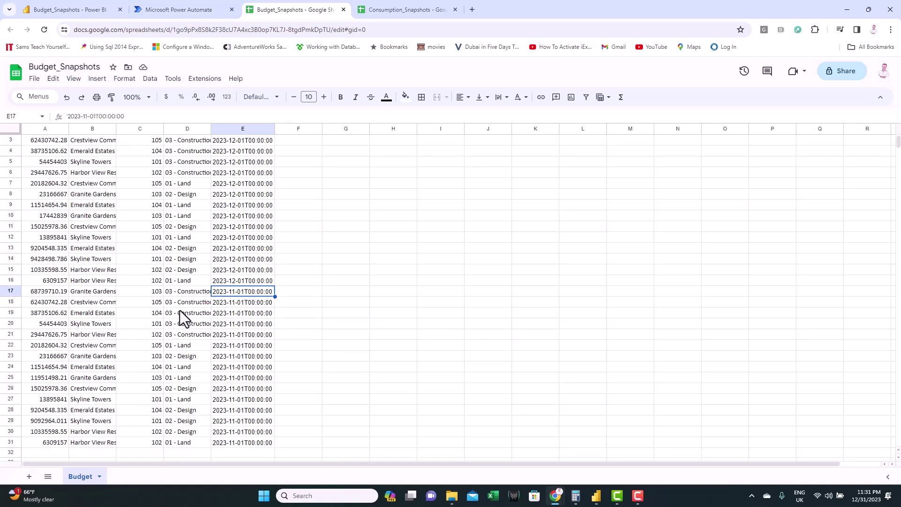
{"action": "scroll", "coordinate": [180, 322], "scroll_direction": "up", "scroll_amount": 1}
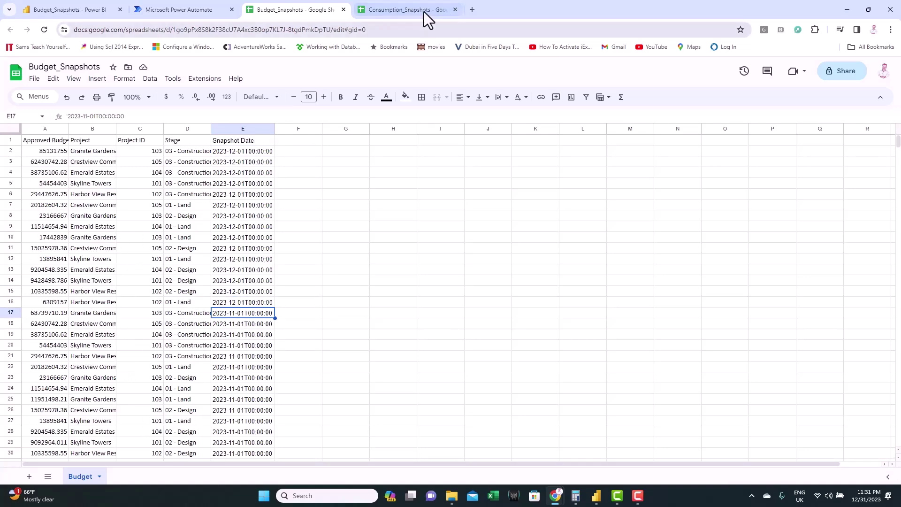
Review the columns and snapshot rows in the Consumption_Snapshots Google Sheet, then return to Budget_Snapshots
{"action": "left_click", "coordinate": [400, 11]}
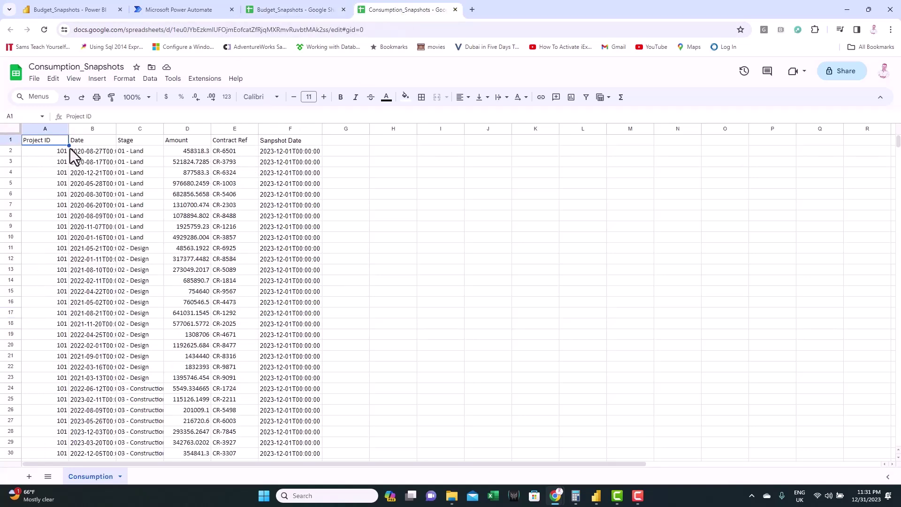
{"action": "scroll", "coordinate": [204, 196], "scroll_direction": "down", "scroll_amount": 1}
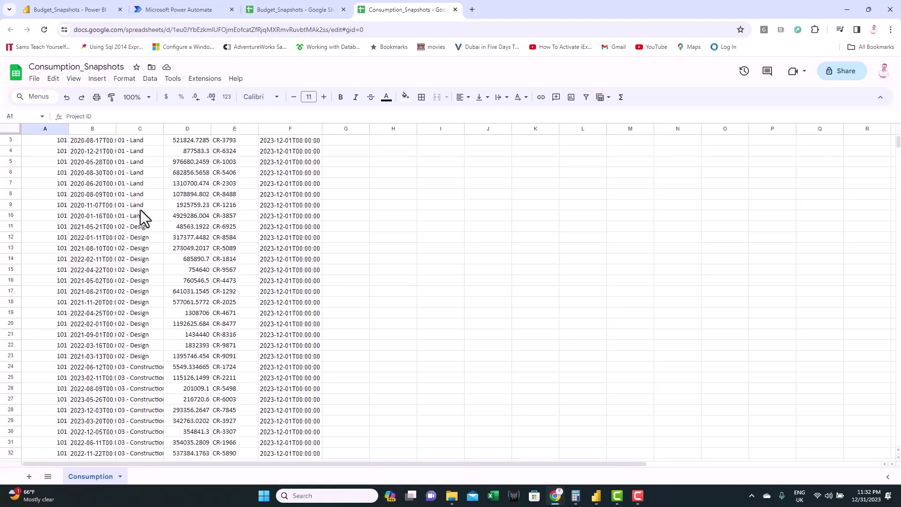
{"action": "scroll", "coordinate": [261, 249], "scroll_direction": "up", "scroll_amount": 1}
{"action": "scroll", "coordinate": [189, 270], "scroll_direction": "down", "scroll_amount": 3}
{"action": "scroll", "coordinate": [189, 267], "scroll_direction": "down", "scroll_amount": 15}
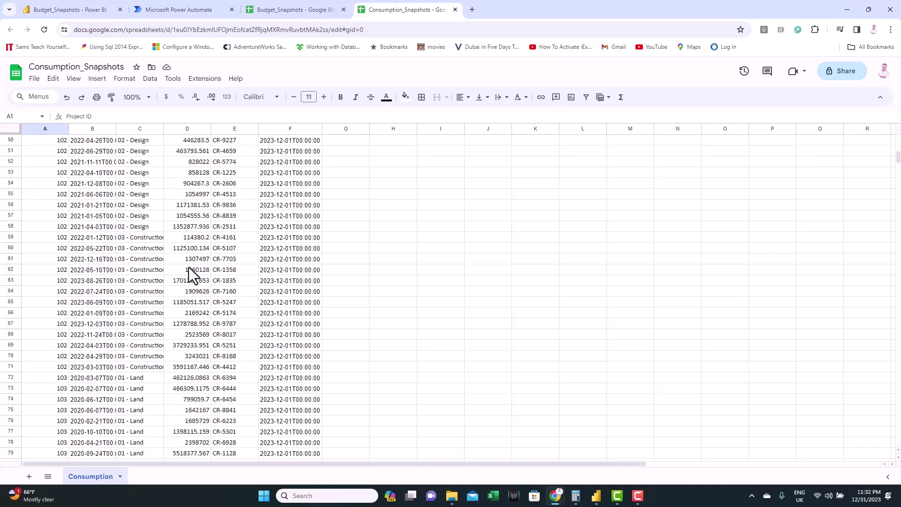
{"action": "key", "text": "ctrl+Home"}
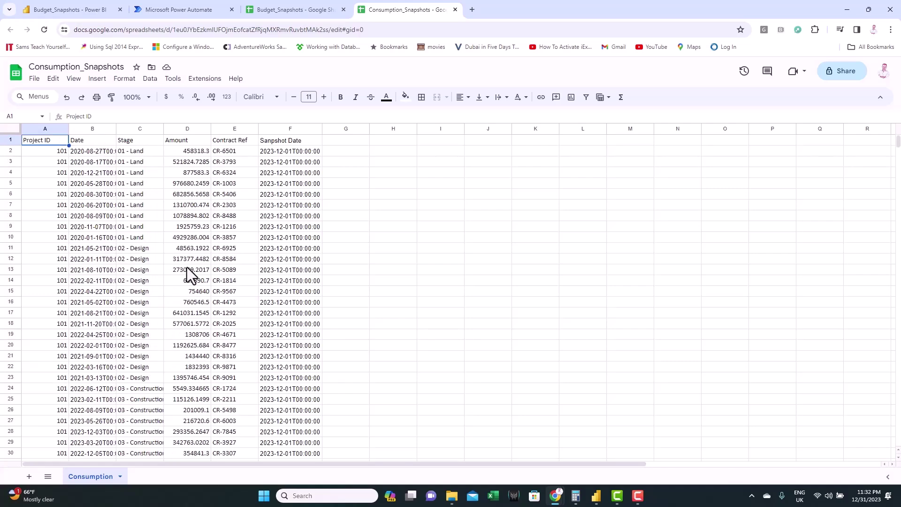
{"action": "scroll", "coordinate": [206, 280], "scroll_direction": "down", "scroll_amount": 12}
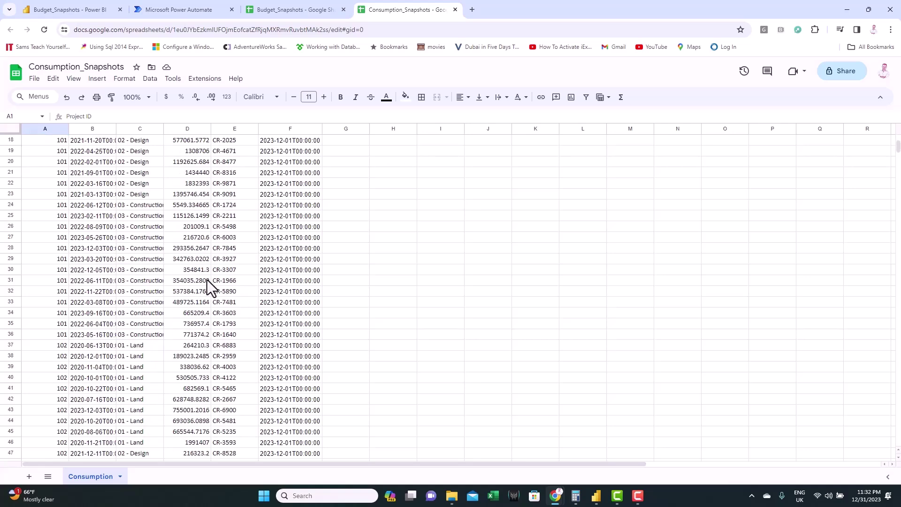
{"action": "key", "text": "ctrl+Home"}
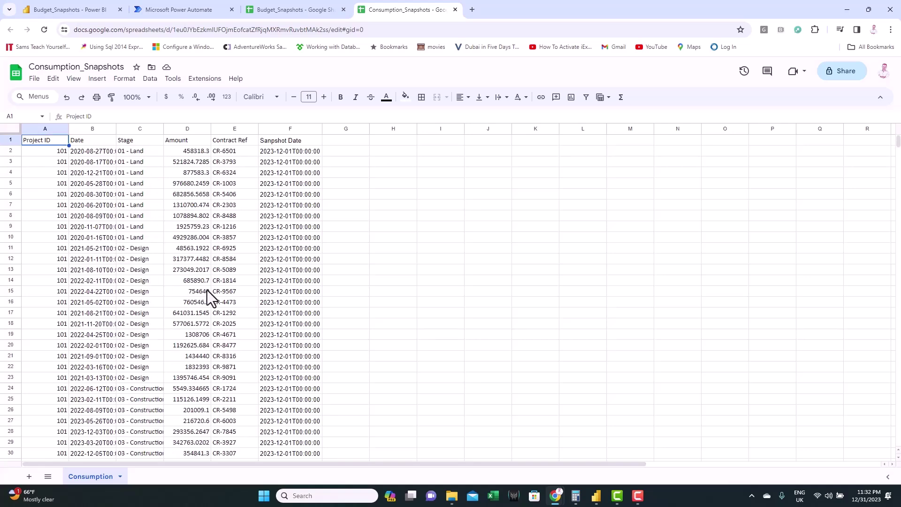
{"action": "left_click", "coordinate": [289, 5]}
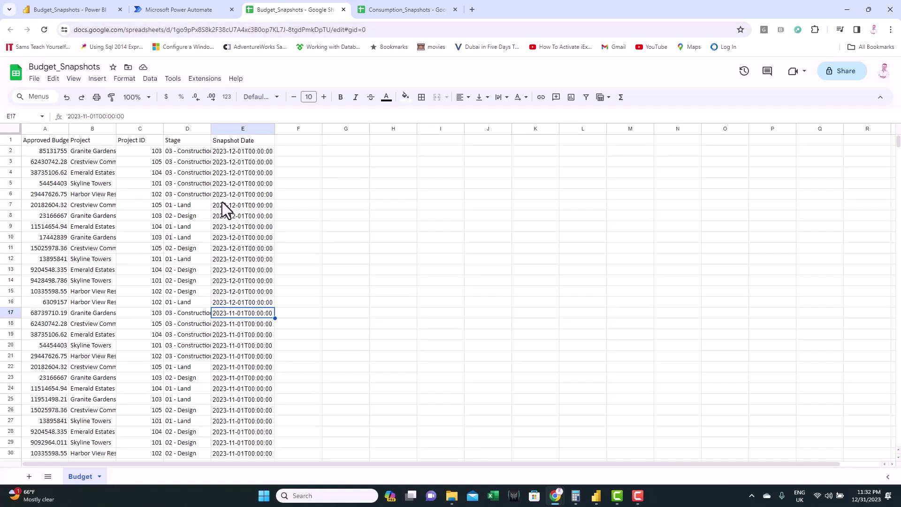
Back in Power Automate, add an "Apply to each" control below the first "Run a query against a dataset" action
{"action": "left_click", "coordinate": [180, 10]}
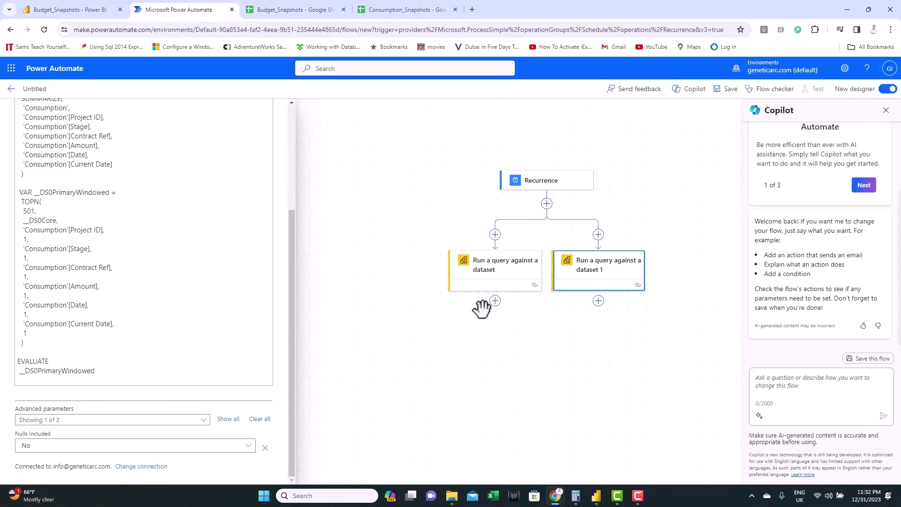
{"action": "left_click", "coordinate": [495, 301]}
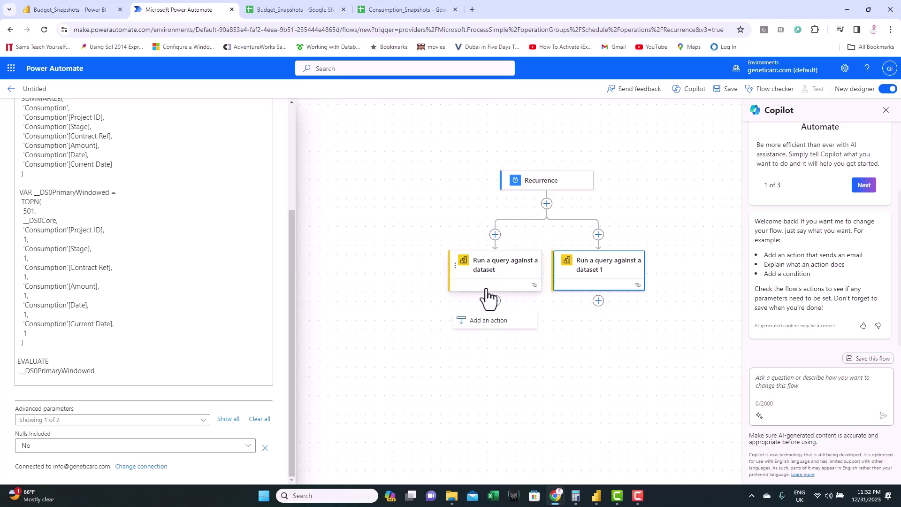
{"action": "left_click", "coordinate": [493, 325]}
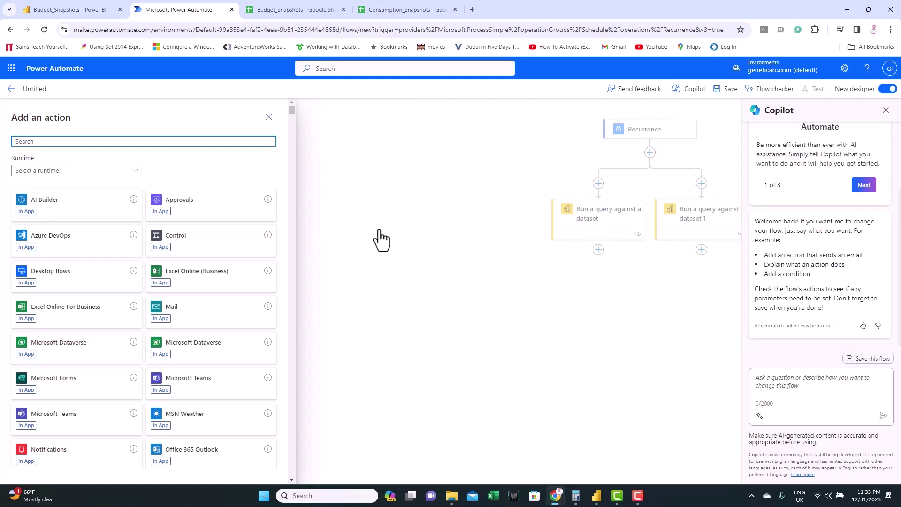
{"action": "type", "text": "apply to each"}
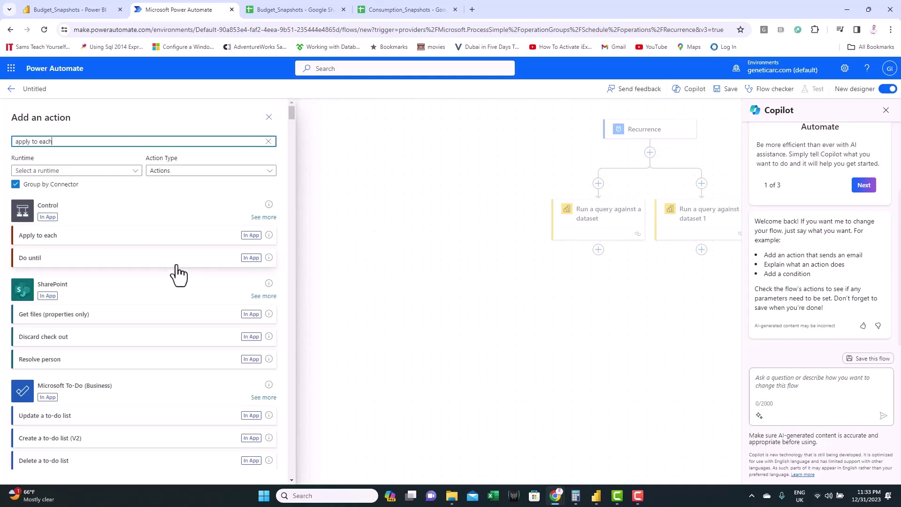
{"action": "left_click", "coordinate": [54, 236]}
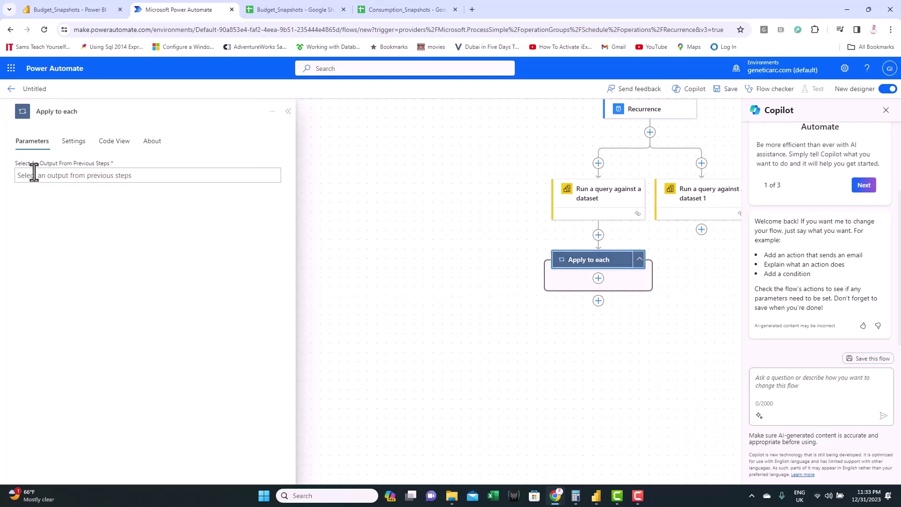
Set the loop's input to the "First table rows" output of the first dataset query
{"action": "left_click", "coordinate": [71, 175]}
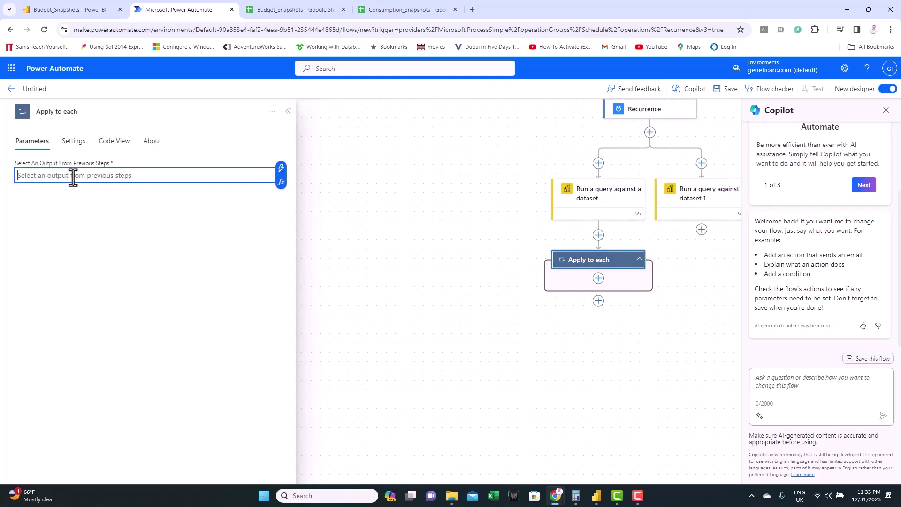
{"action": "left_click", "coordinate": [281, 169]}
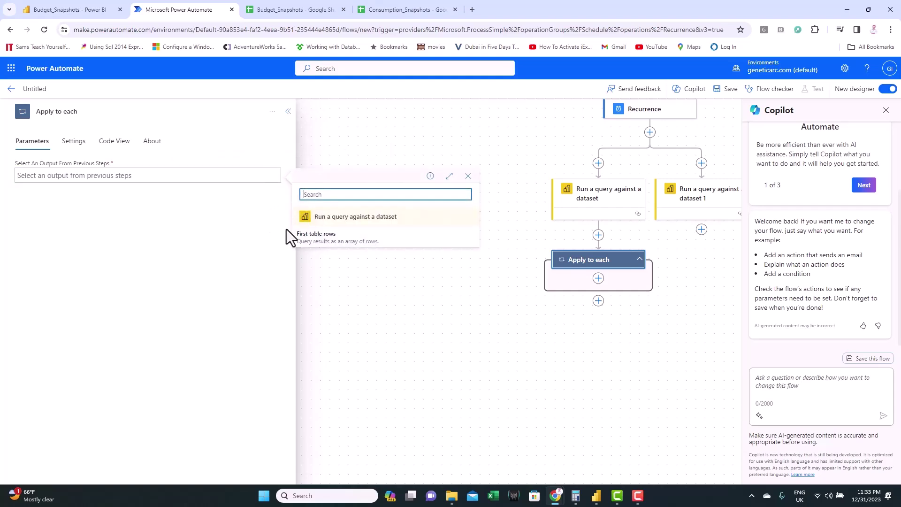
{"action": "left_click", "coordinate": [335, 239]}
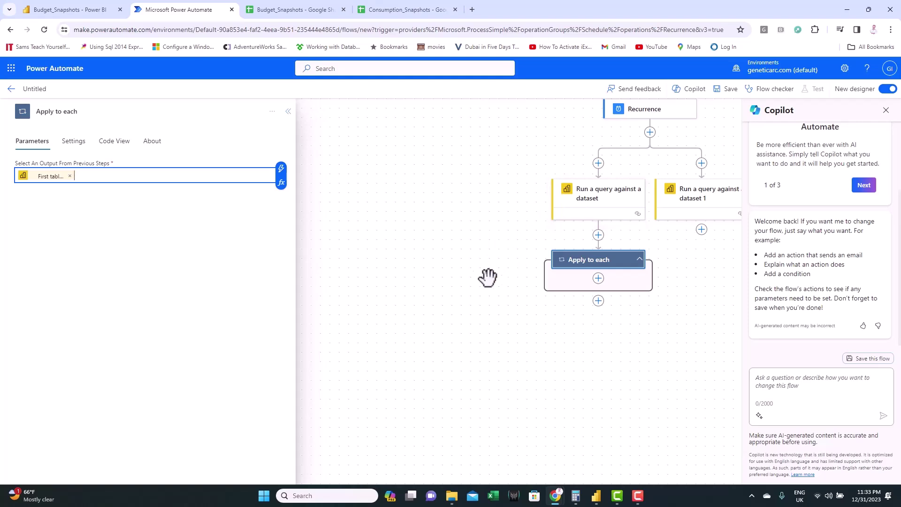
Add a Google Sheets "Insert row" action inside the Apply to each loop
{"action": "left_click", "coordinate": [599, 279]}
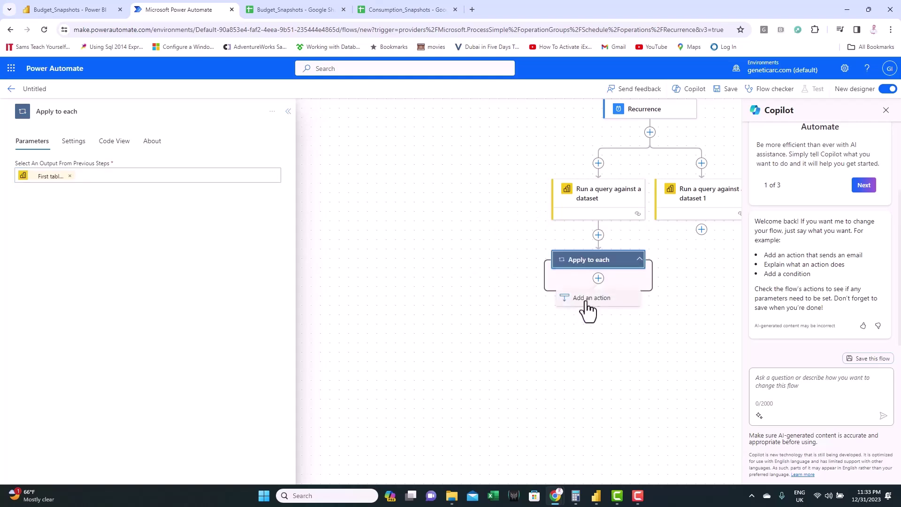
{"action": "left_click", "coordinate": [587, 303]}
{"action": "left_click", "coordinate": [40, 141]}
{"action": "type", "text": "google sheet"}
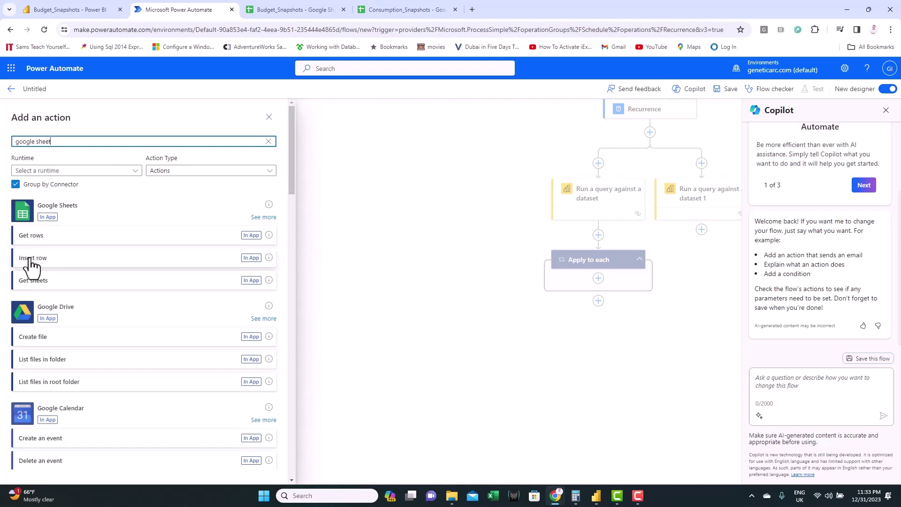
{"action": "left_click", "coordinate": [140, 267]}
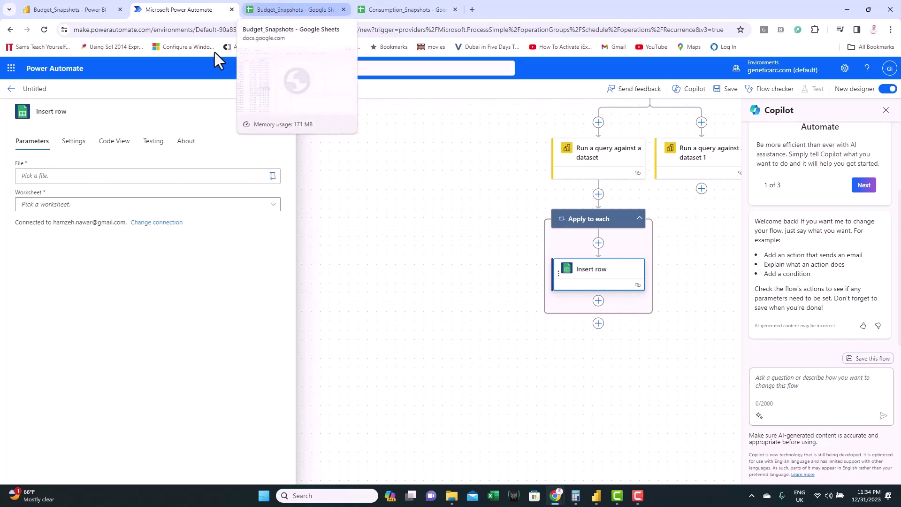
Set the Insert row action's file to Budget_Snapshots in the Budget Tracking/Snapshots folder of Google Drive
{"action": "left_click", "coordinate": [273, 177]}
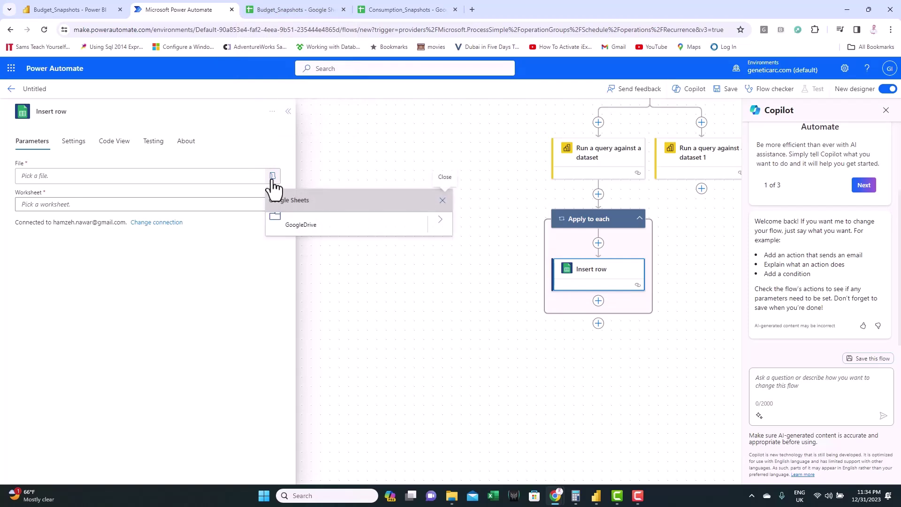
{"action": "left_click", "coordinate": [440, 230]}
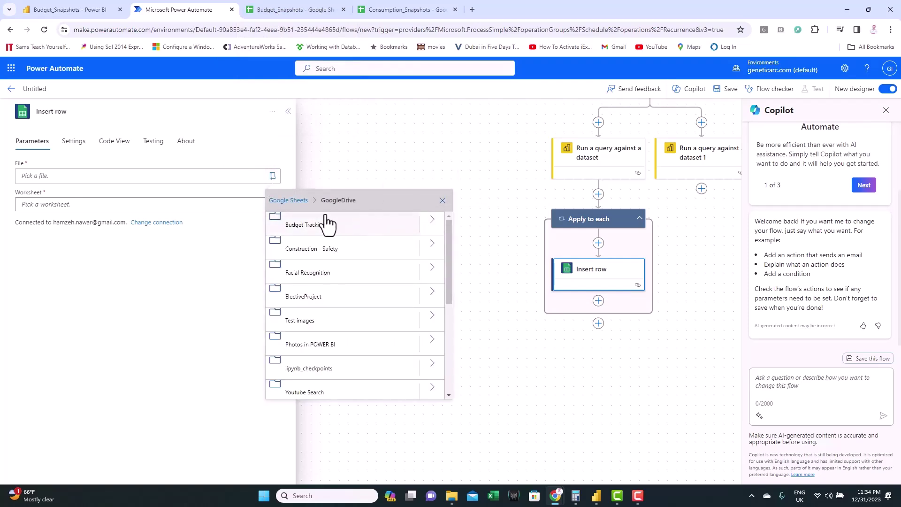
{"action": "left_click", "coordinate": [431, 227]}
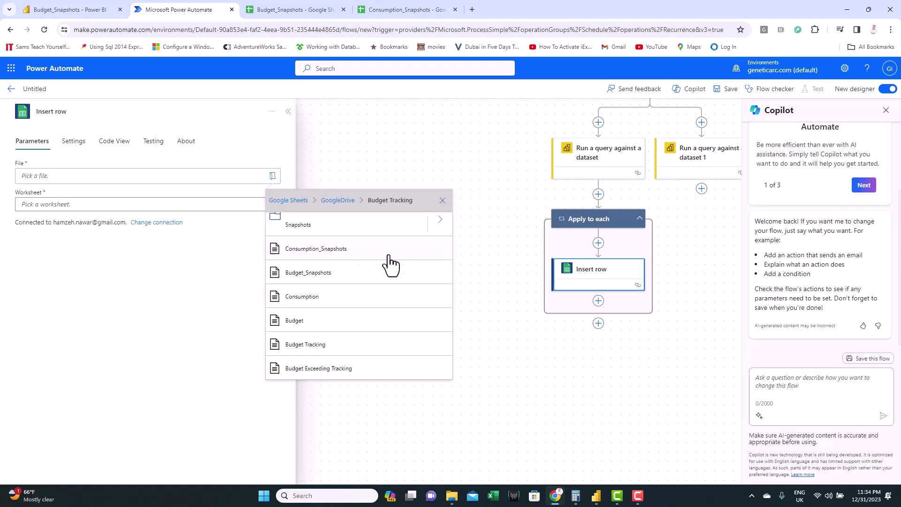
{"action": "left_click", "coordinate": [441, 223]}
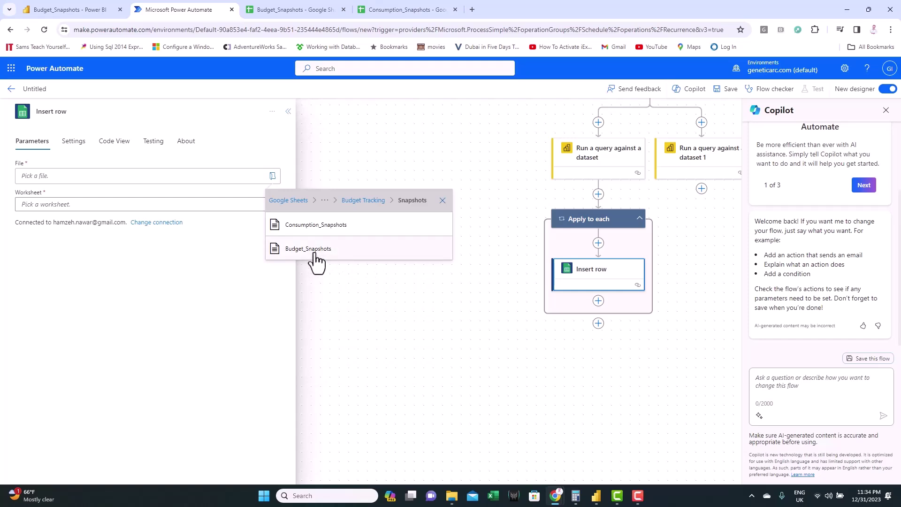
{"action": "left_click", "coordinate": [333, 257]}
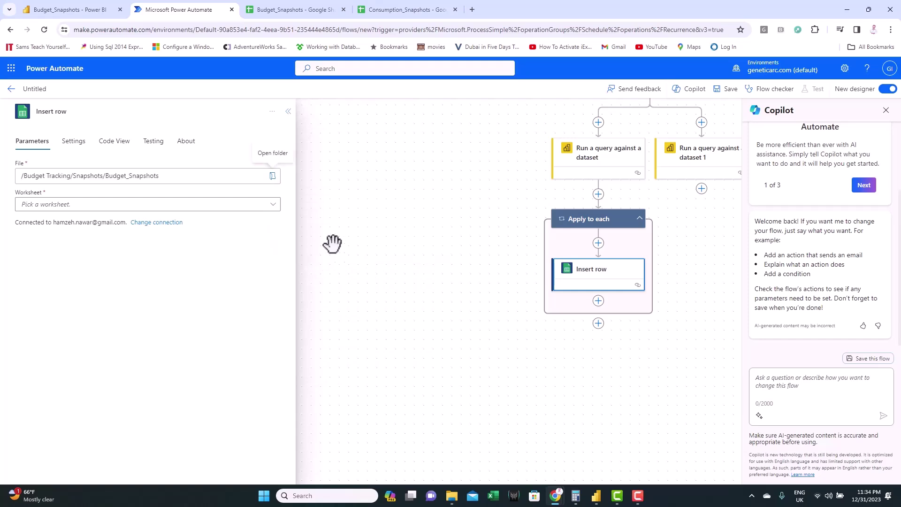
Select the Budget worksheet for the Insert row action and show all of its advanced parameters
{"action": "left_click", "coordinate": [273, 208]}
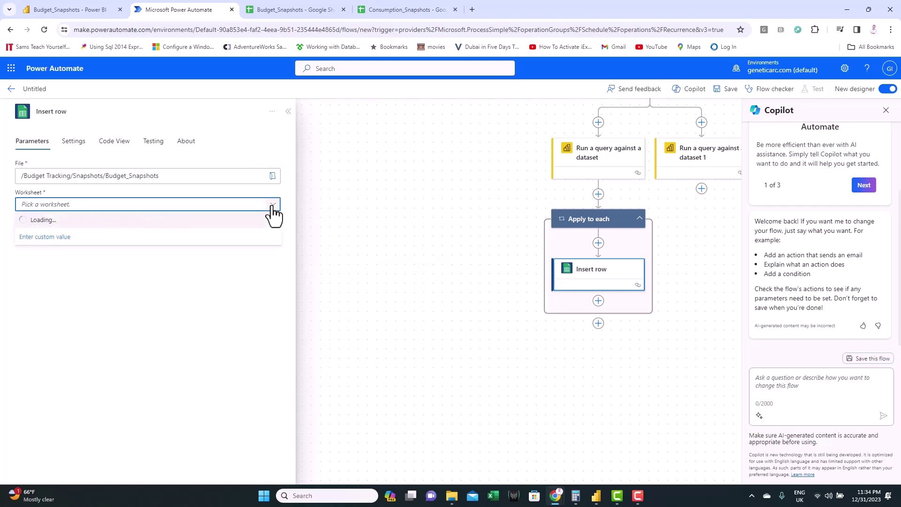
{"action": "left_click", "coordinate": [30, 220]}
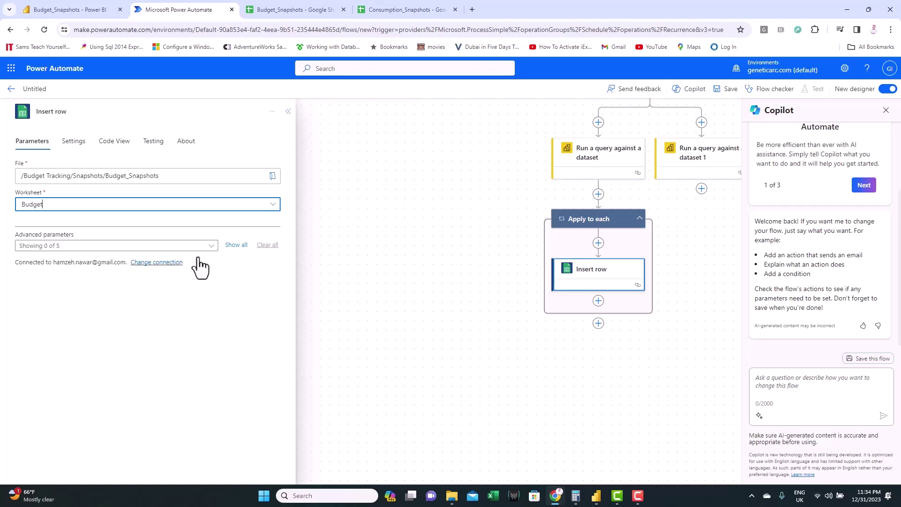
{"action": "left_click", "coordinate": [234, 246]}
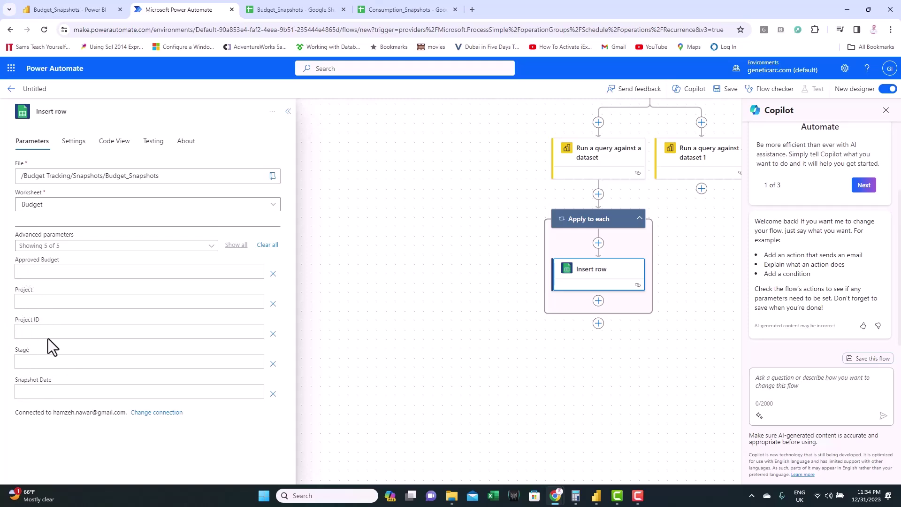
Fill the Approved Budget column with the expression items('Apply_to_each')['Budget[Approved Budget]']
{"action": "left_click", "coordinate": [39, 273]}
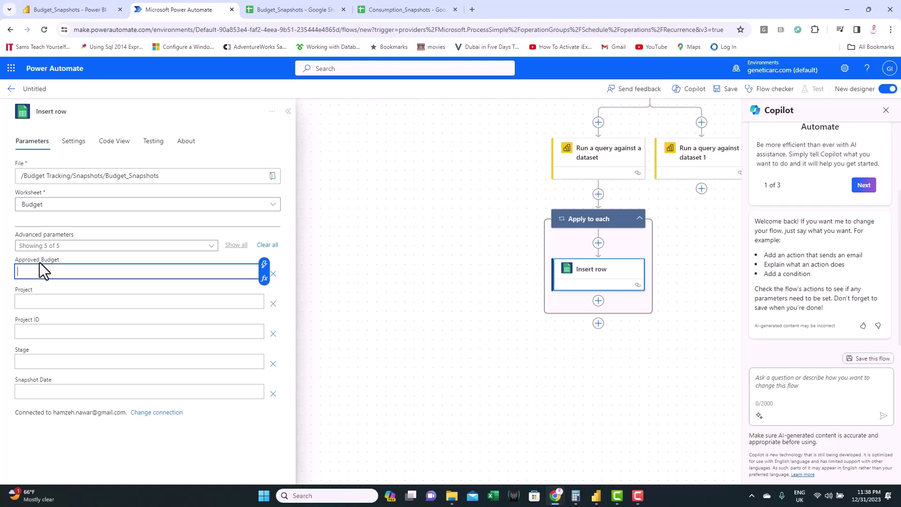
{"action": "left_click", "coordinate": [263, 280]}
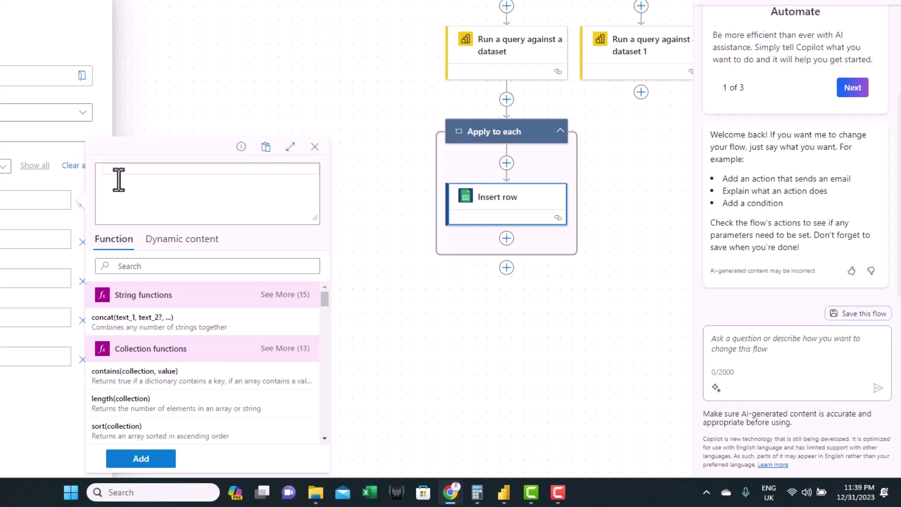
{"action": "type", "text": "items('Apply_to_each')['Budget[Approved Budget]']"}
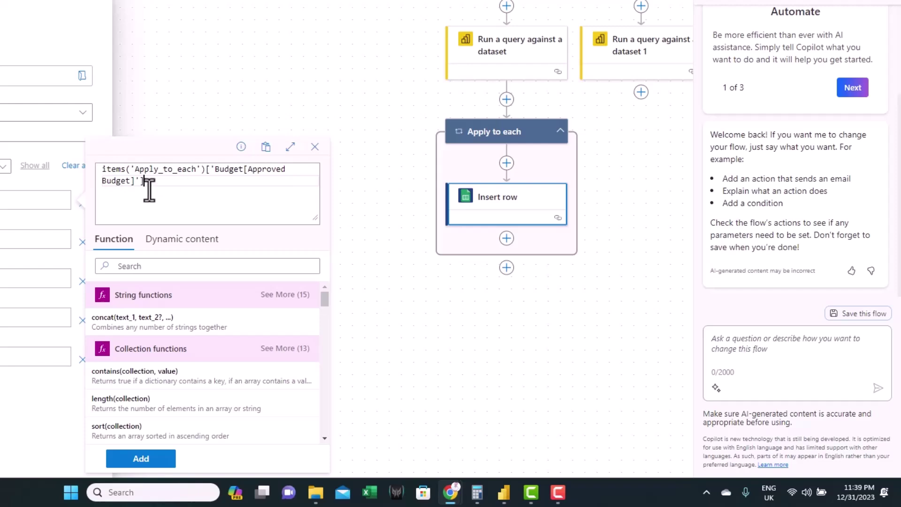
{"action": "double_click", "coordinate": [103, 171]}
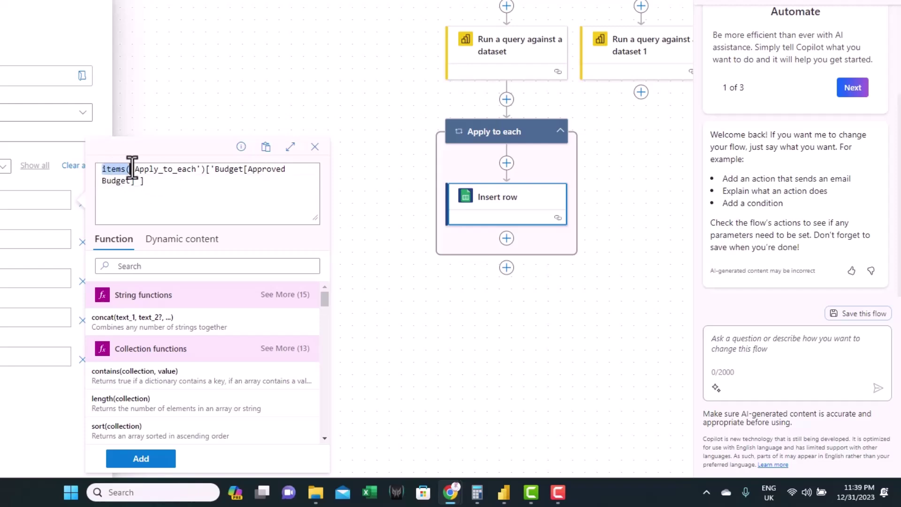
{"action": "left_click_drag", "start_coordinate": [134, 172], "coordinate": [196, 171]}
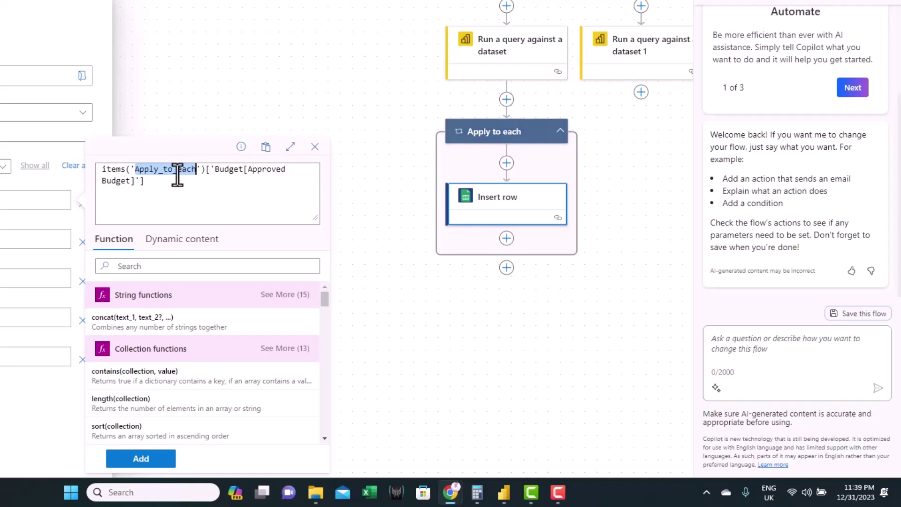
{"action": "left_click", "coordinate": [206, 172]}
{"action": "left_click", "coordinate": [211, 174]}
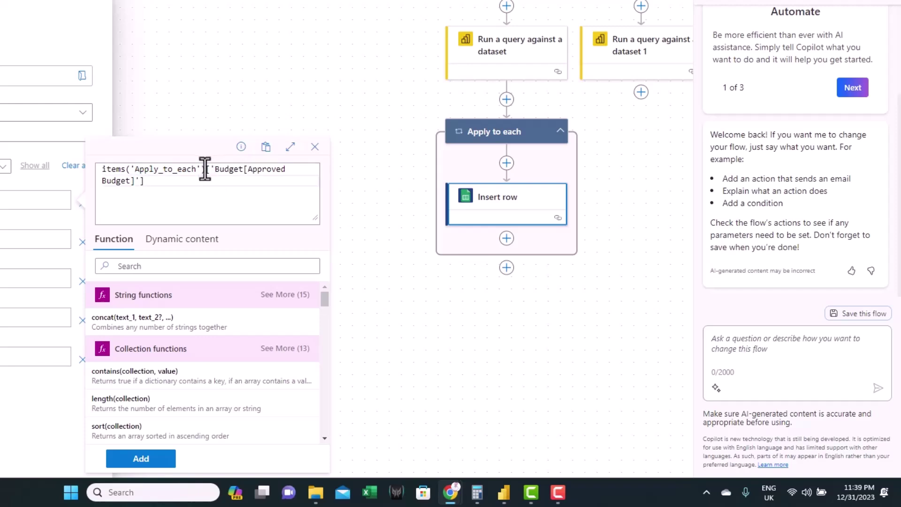
{"action": "left_click_drag", "start_coordinate": [215, 174], "coordinate": [238, 175]}
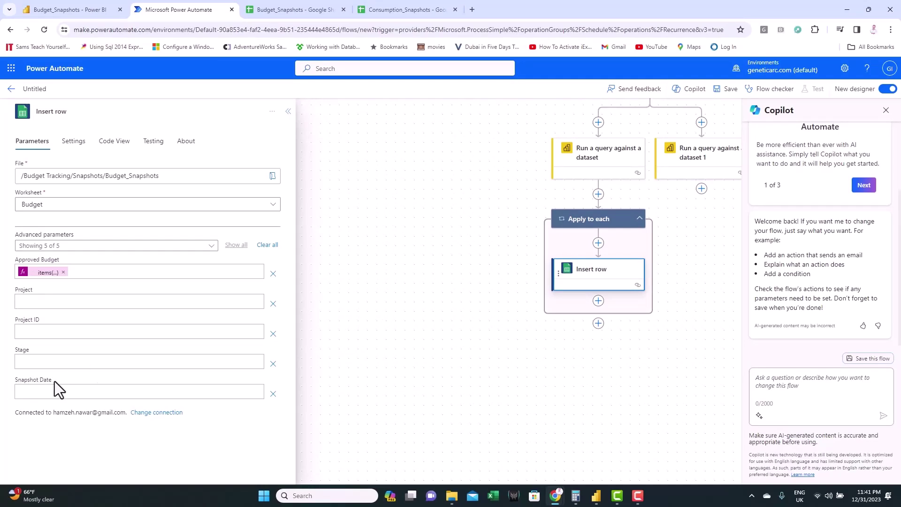
Review the first dataset action's query text, plus the query, loop input and Insert row mappings in the Consumption branch
{"action": "left_click", "coordinate": [586, 162]}
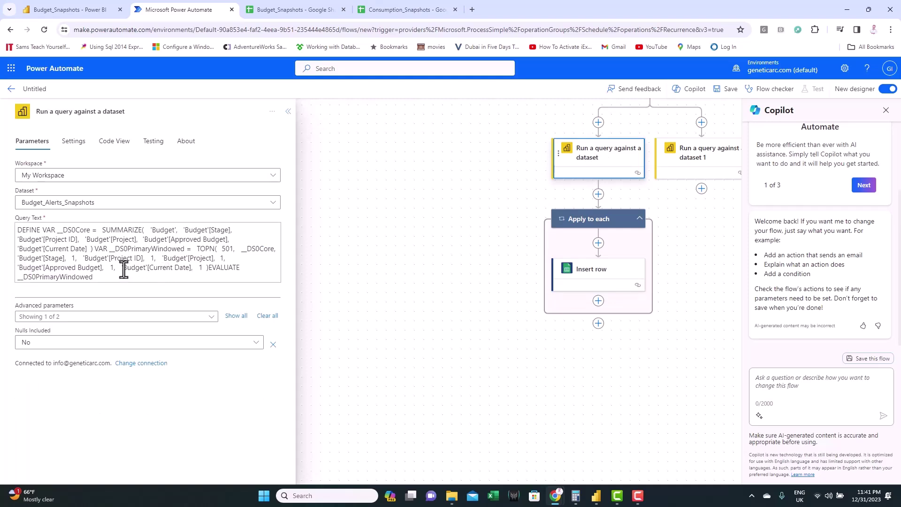
{"action": "left_click_drag", "start_coordinate": [124, 269], "coordinate": [185, 271]}
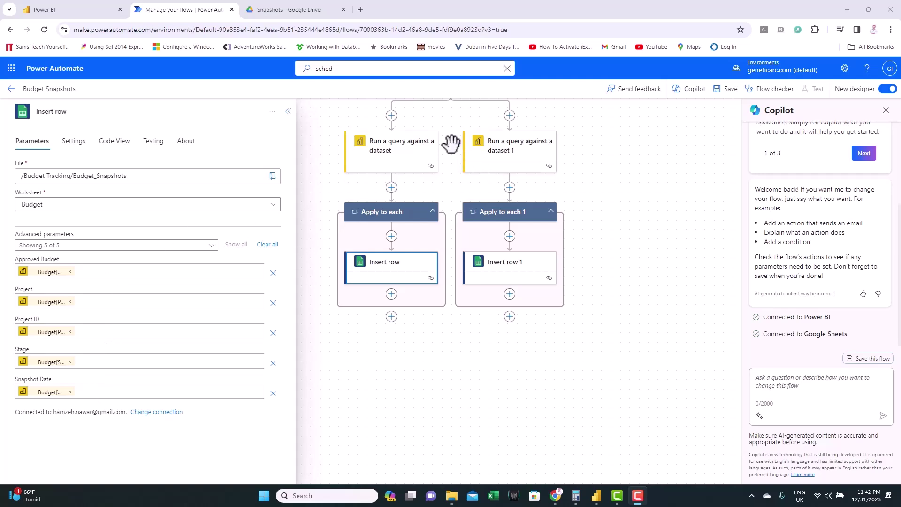
{"action": "left_click", "coordinate": [510, 152]}
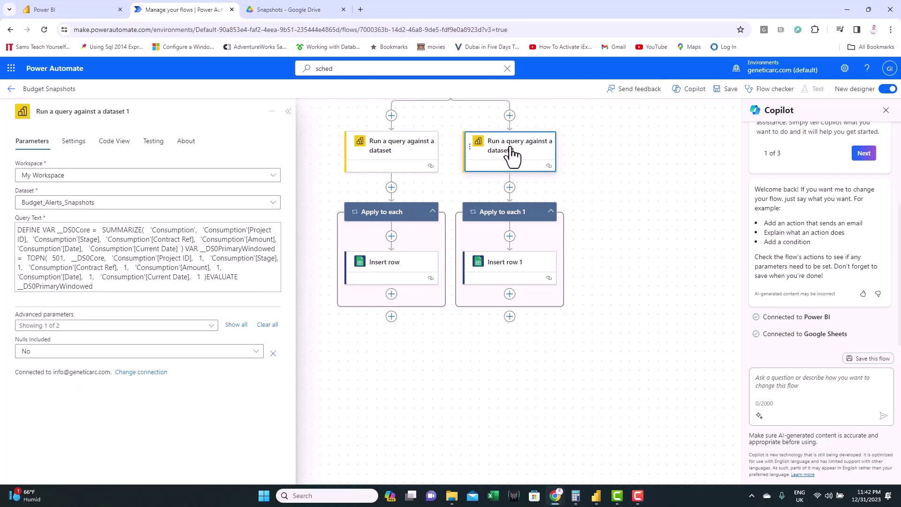
{"action": "left_click", "coordinate": [502, 215]}
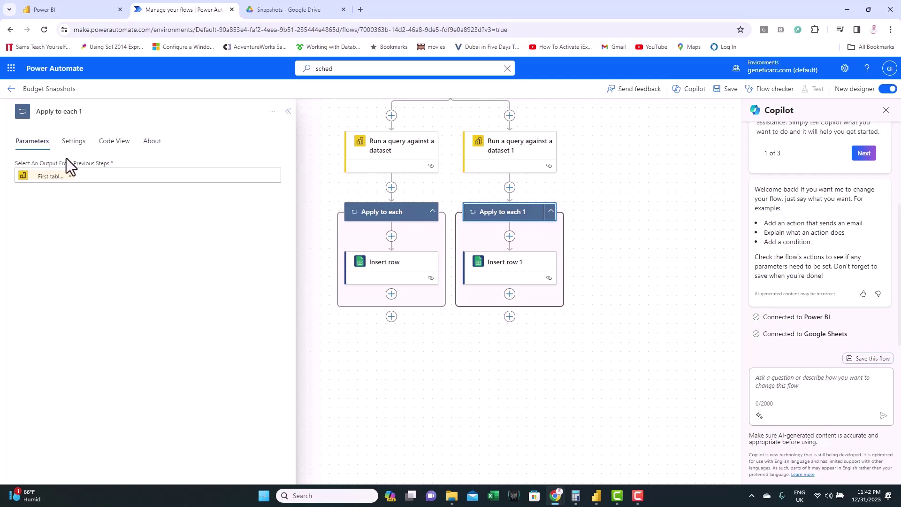
{"action": "left_click", "coordinate": [508, 271]}
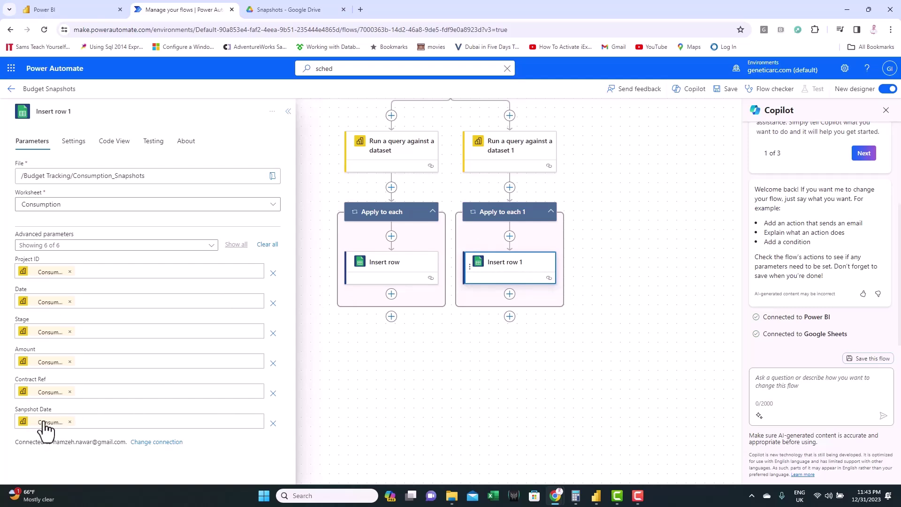
{"action": "scroll", "coordinate": [540, 181], "scroll_direction": "up", "scroll_amount": 2}
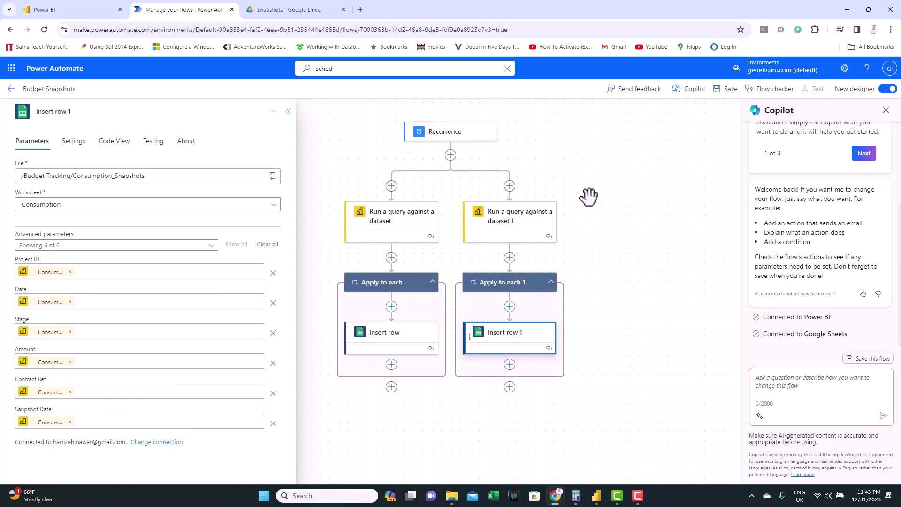
{"action": "scroll", "coordinate": [597, 221], "scroll_direction": "down", "scroll_amount": 1}
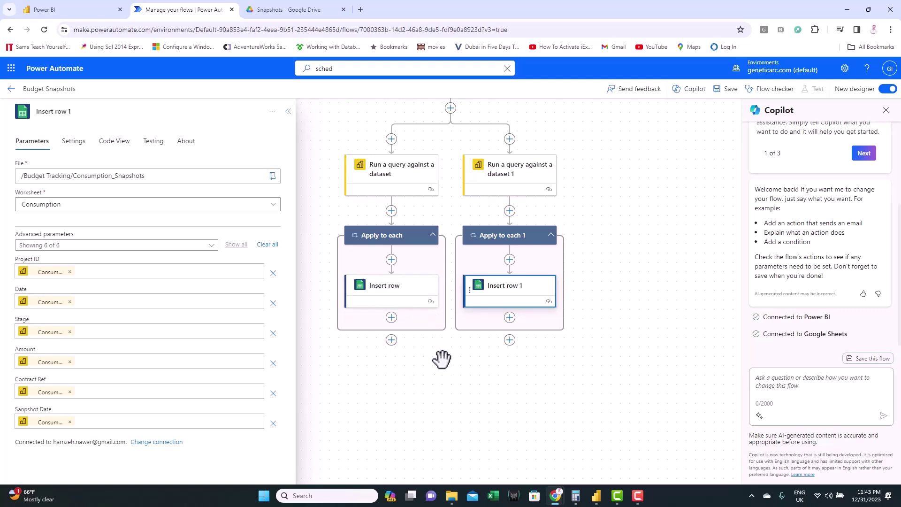
Add a Power BI "Refresh a dataset" action below the first Apply to each loop
{"action": "left_click", "coordinate": [392, 339]}
{"action": "left_click", "coordinate": [393, 360]}
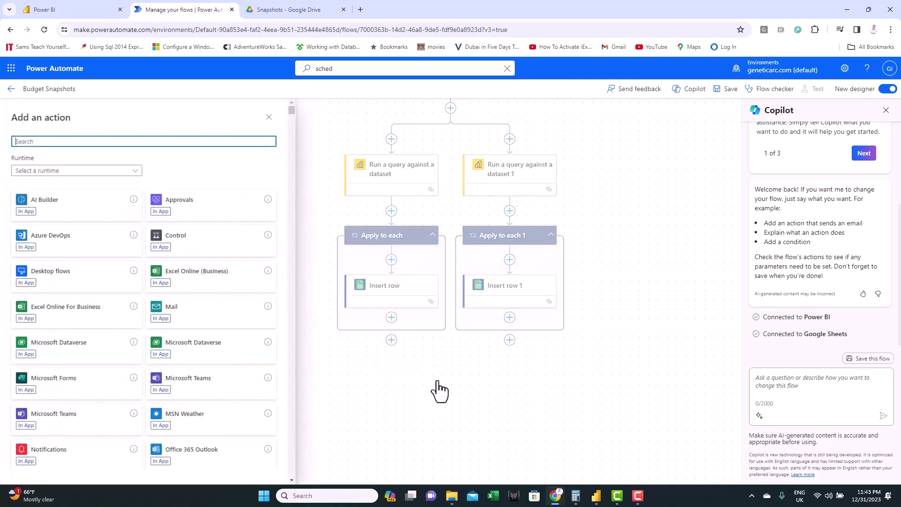
{"action": "type", "text": "power bi"}
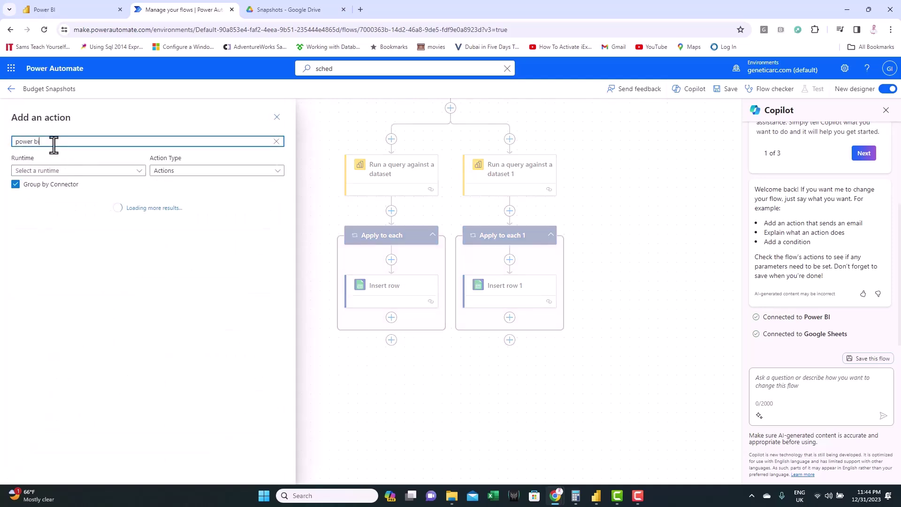
{"action": "left_click", "coordinate": [260, 218]}
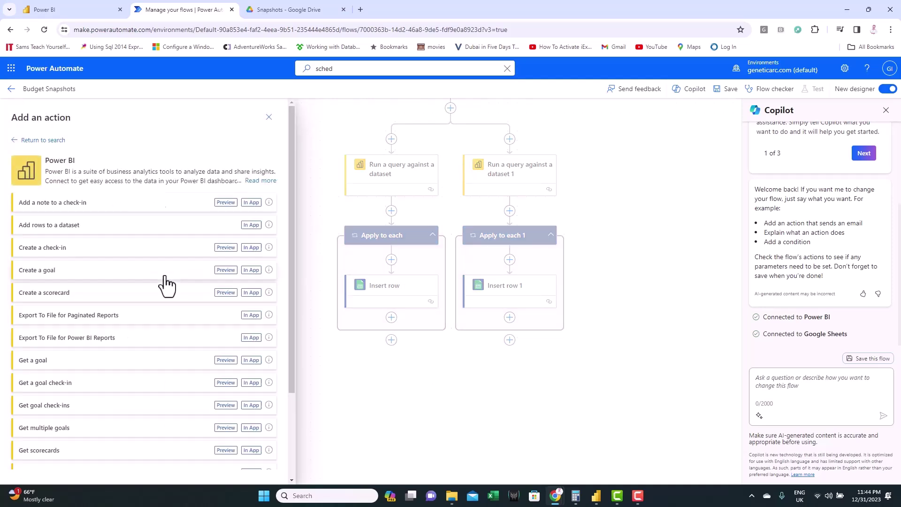
{"action": "scroll", "coordinate": [170, 310], "scroll_direction": "down", "scroll_amount": 2}
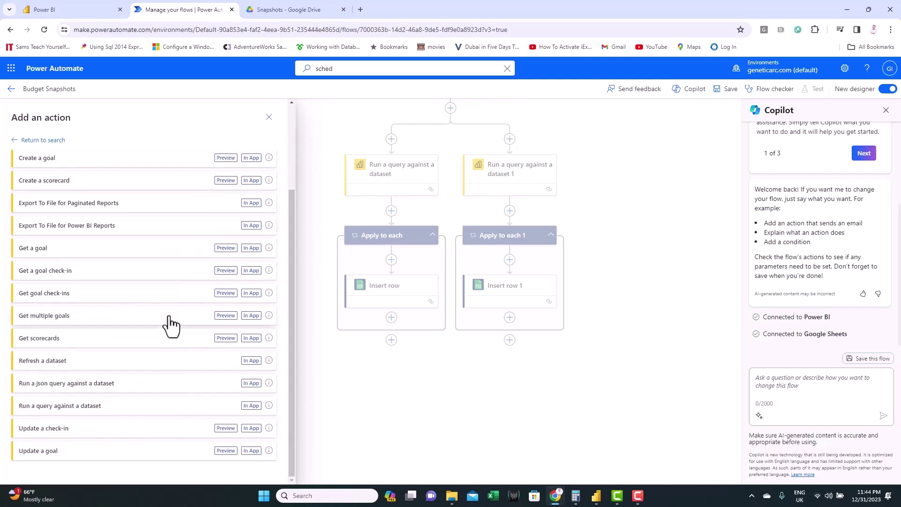
{"action": "left_click", "coordinate": [47, 364]}
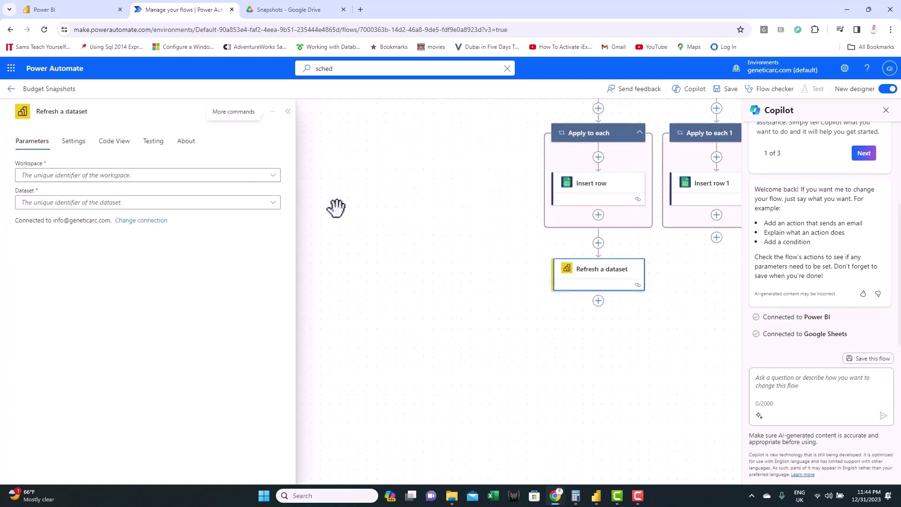
Set the refresh action's workspace to My Workspace and its dataset to Budget_Alerts_Snapshots
{"action": "left_click", "coordinate": [269, 176]}
{"action": "left_click", "coordinate": [49, 193]}
{"action": "left_click", "coordinate": [272, 204]}
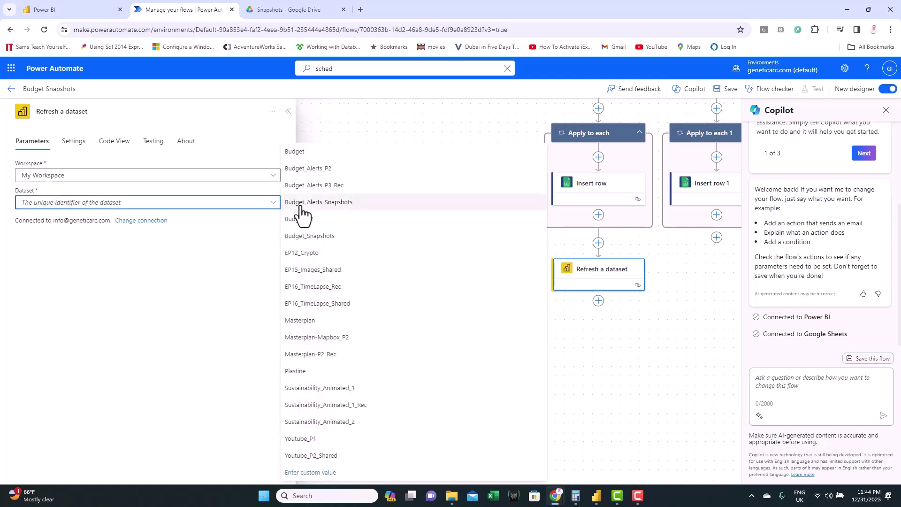
{"action": "left_click", "coordinate": [342, 206]}
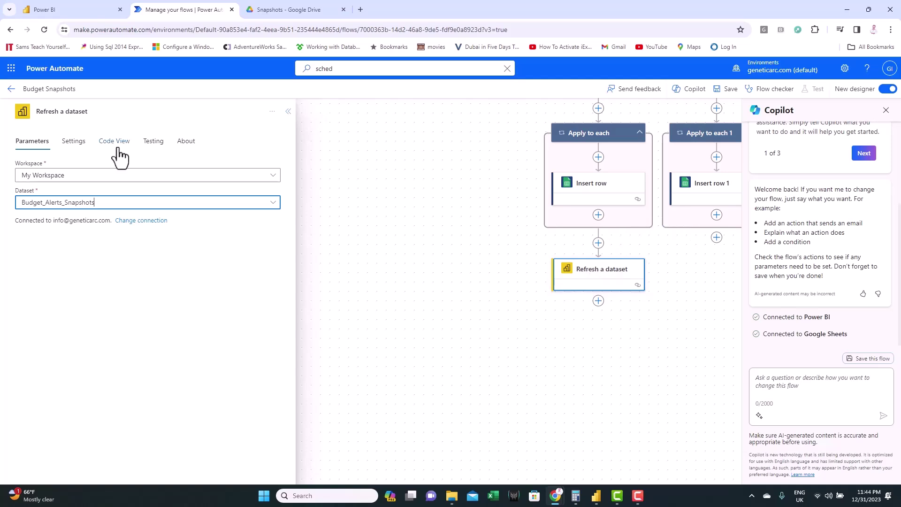
Add "Apply to each 1" to the refresh action's Run After actions so that it follows both parallel branches
{"action": "left_click", "coordinate": [75, 151]}
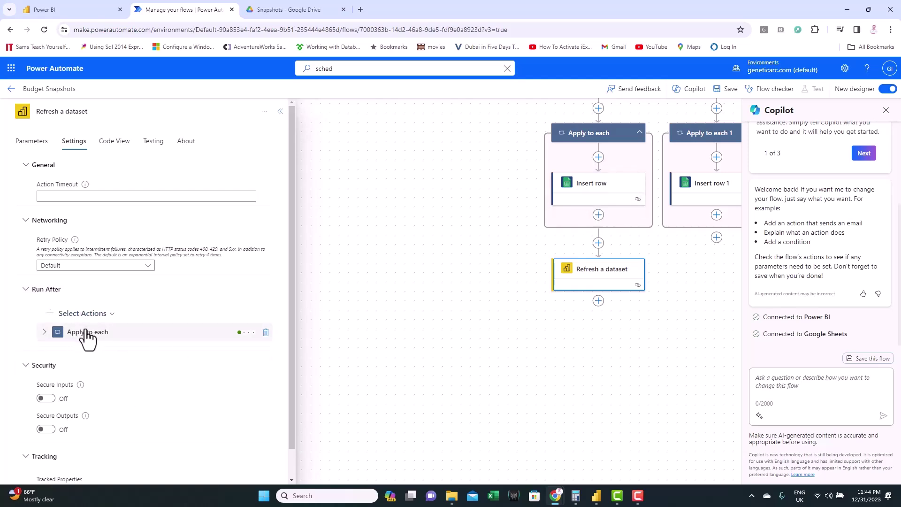
{"action": "left_click", "coordinate": [52, 315]}
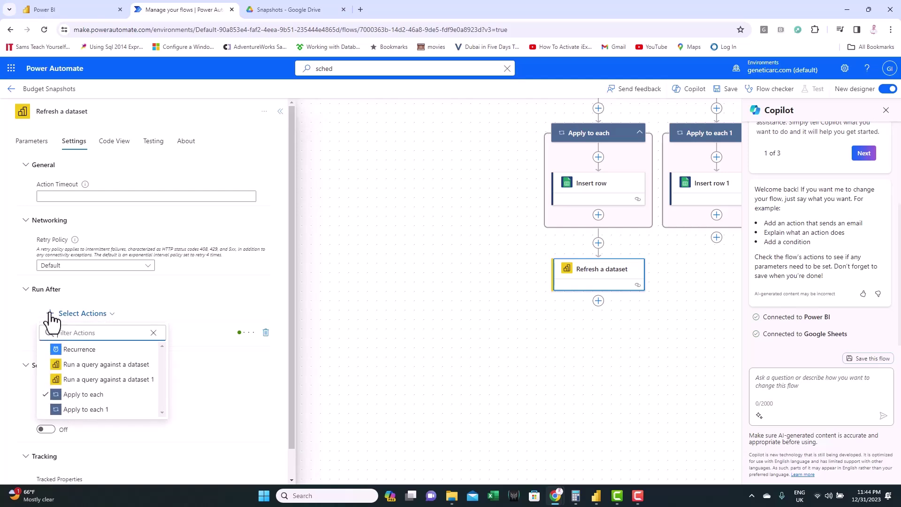
{"action": "left_click", "coordinate": [95, 412]}
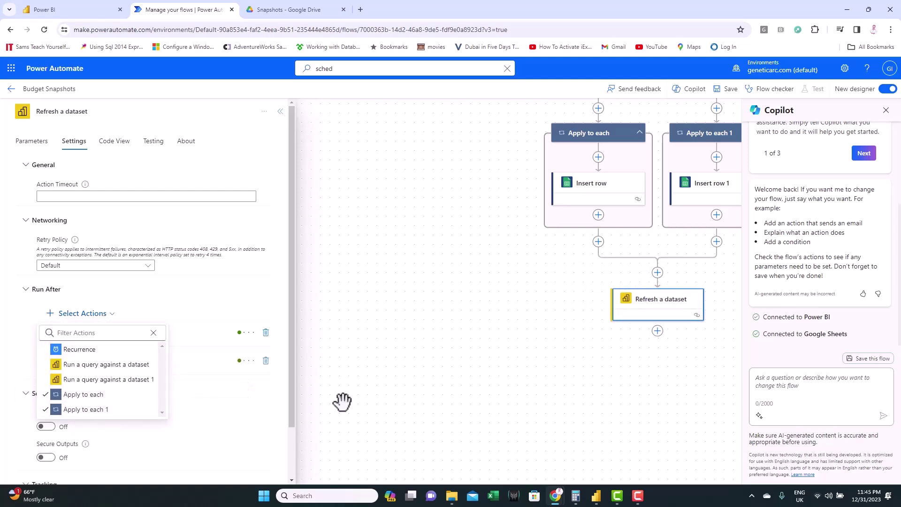
{"action": "left_click", "coordinate": [546, 313]}
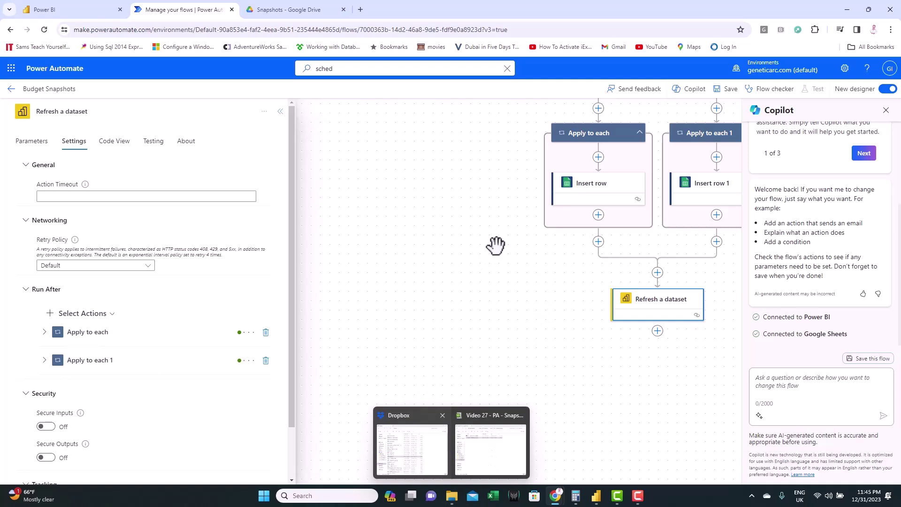
{"action": "left_click_drag", "start_coordinate": [489, 266], "coordinate": [370, 349]}
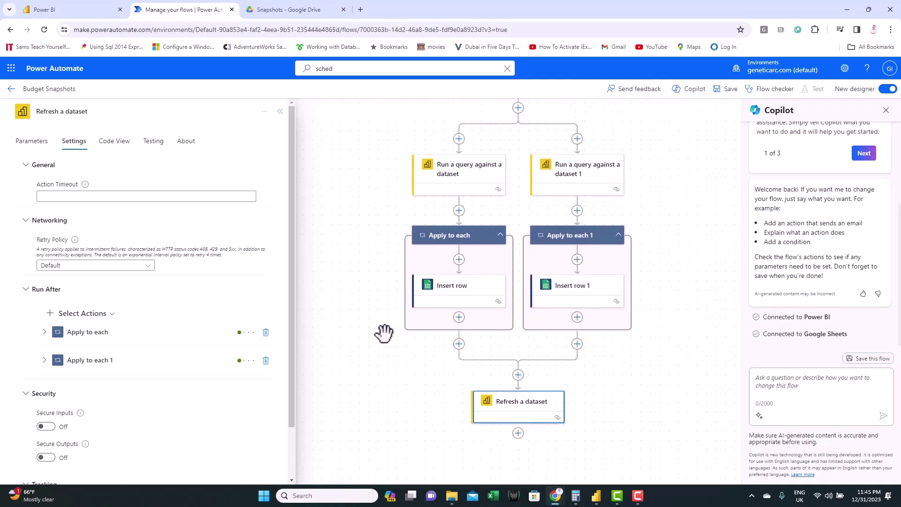
{"action": "scroll", "coordinate": [384, 334], "scroll_direction": "down", "scroll_amount": 1}
{"action": "scroll", "coordinate": [384, 334], "scroll_direction": "up", "scroll_amount": 3}
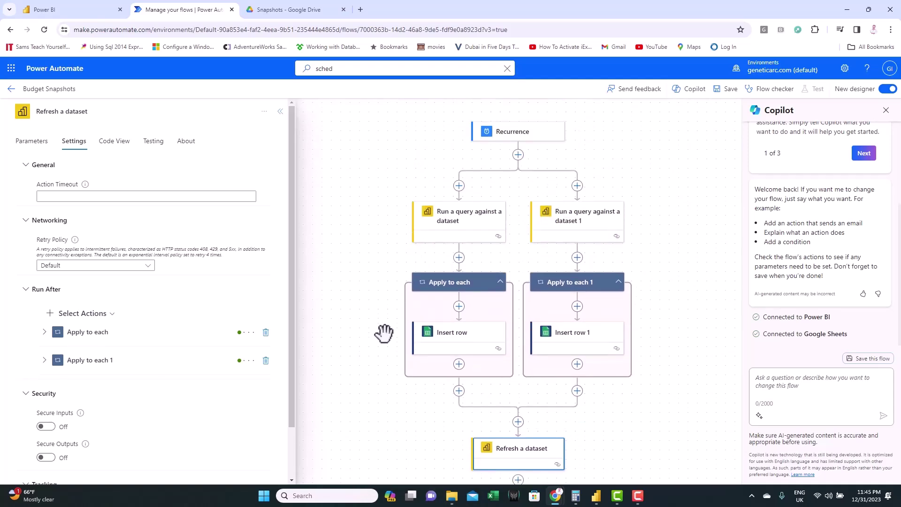
Save the Budget Snapshots flow
{"action": "left_click", "coordinate": [728, 95]}
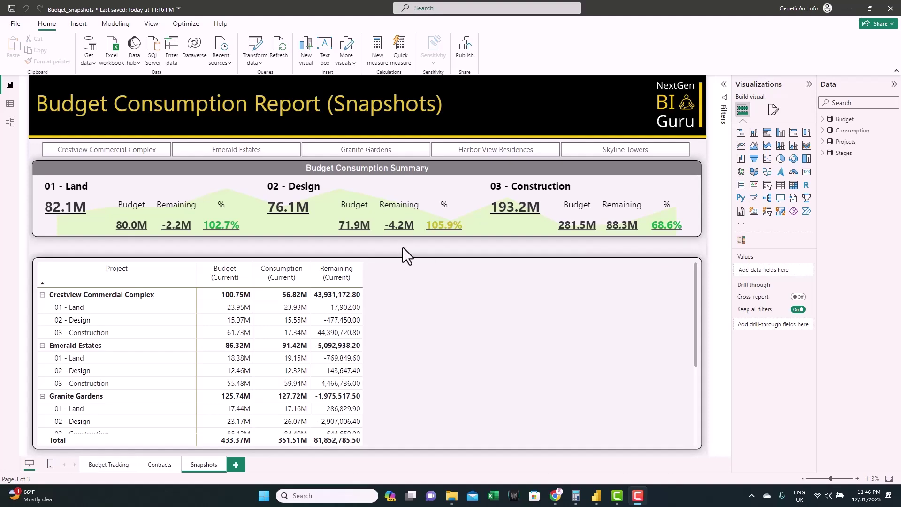
Switch to the Budget_Snapshots report in Power BI Desktop and start a Google Sheets data connection, accepting the third-party service notice
{"action": "left_click", "coordinate": [89, 63]}
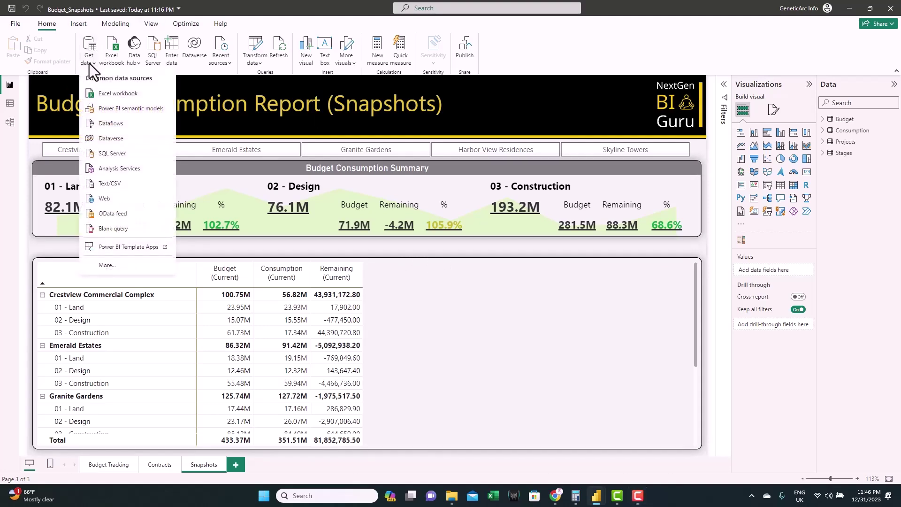
{"action": "left_click", "coordinate": [115, 267]}
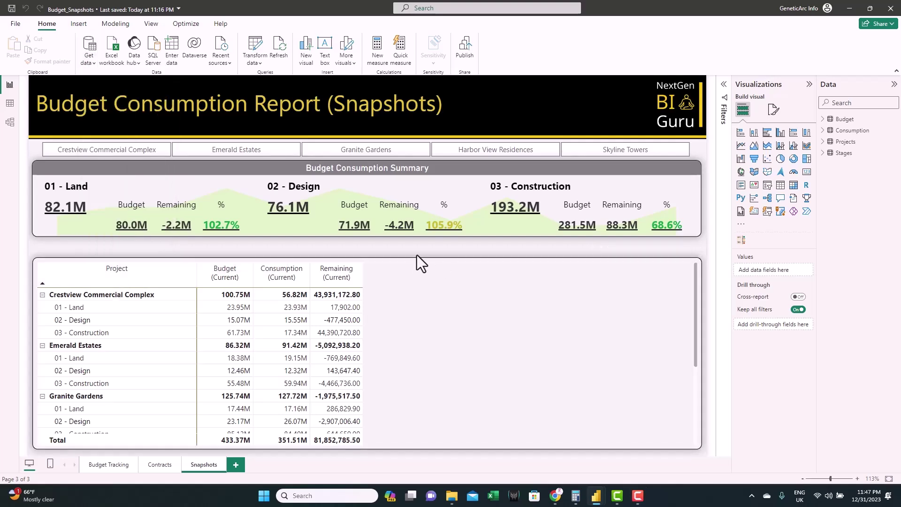
{"action": "type", "text": "google shee"}
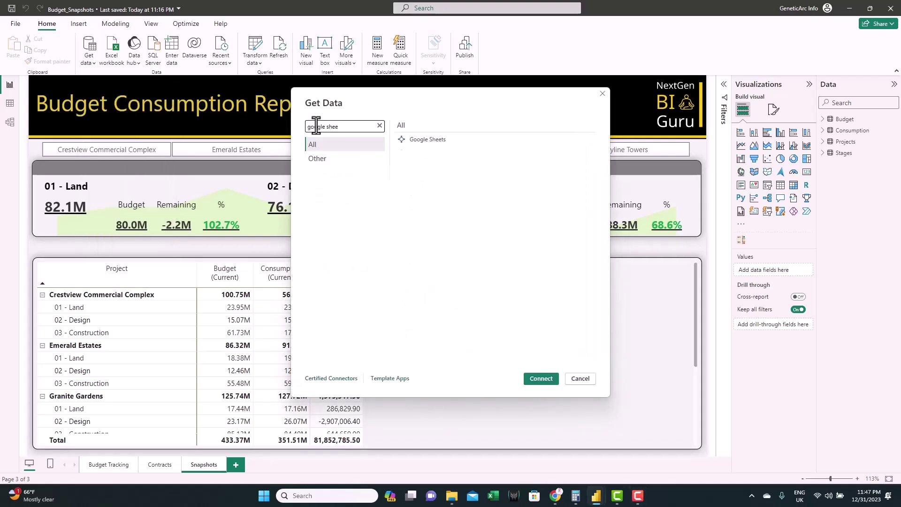
{"action": "left_click", "coordinate": [441, 140]}
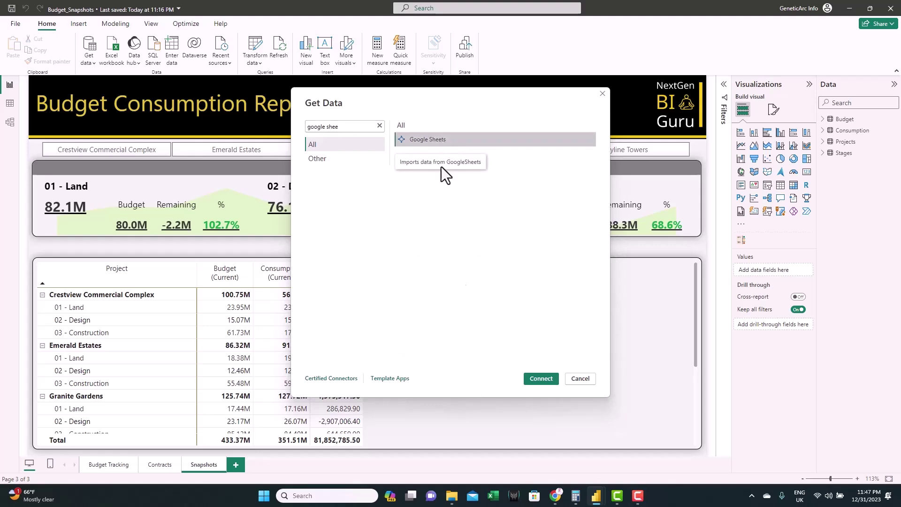
{"action": "left_click", "coordinate": [541, 379]}
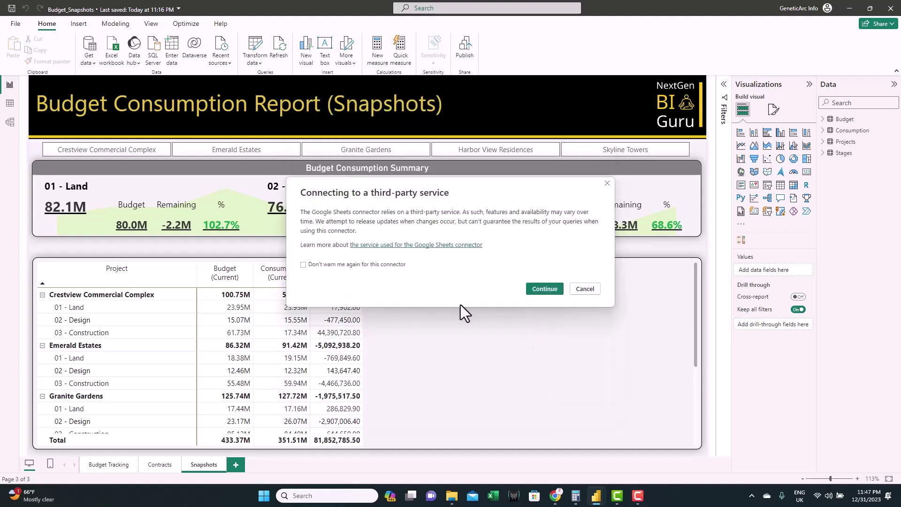
{"action": "left_click", "coordinate": [549, 288]}
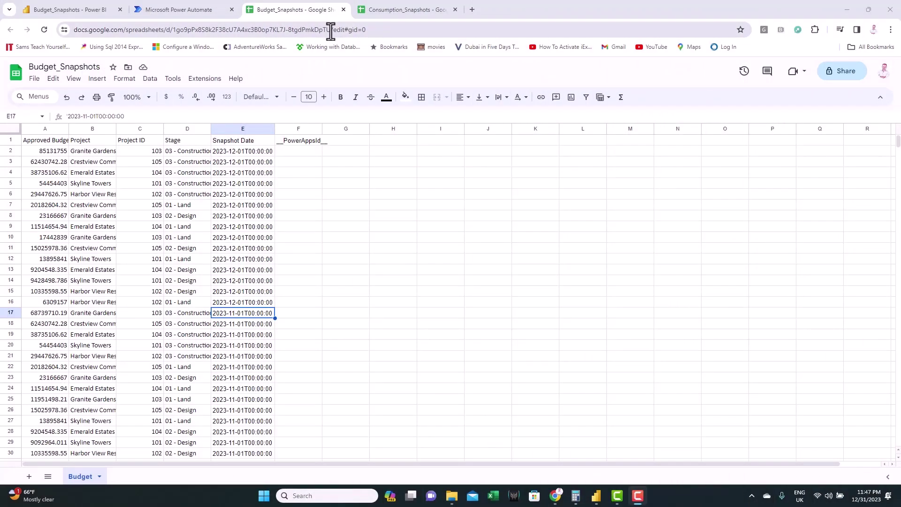
Use the Budget_Snapshots spreadsheet's URL, without the "/edit" ending, as the Google Sheets source and connect with the signed-in Google account
{"action": "left_click_drag", "start_coordinate": [332, 30], "coordinate": [4, 50]}
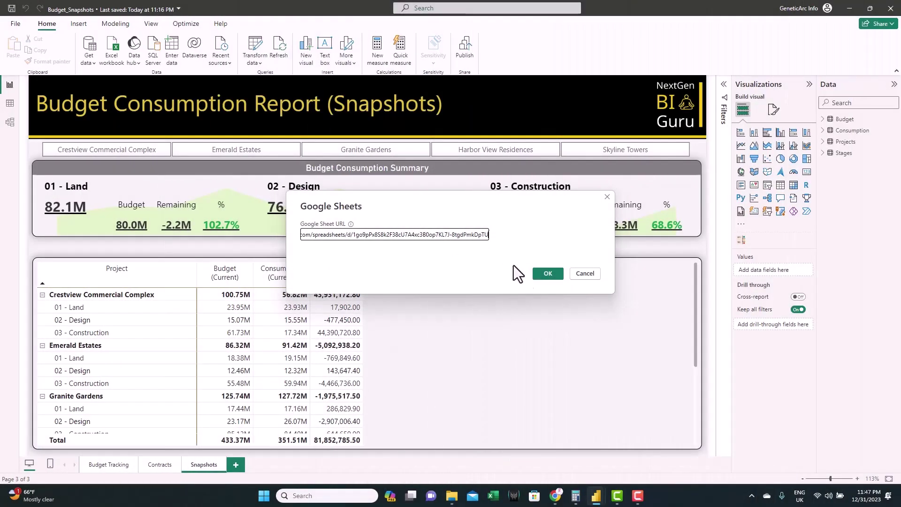
{"action": "left_click", "coordinate": [542, 273]}
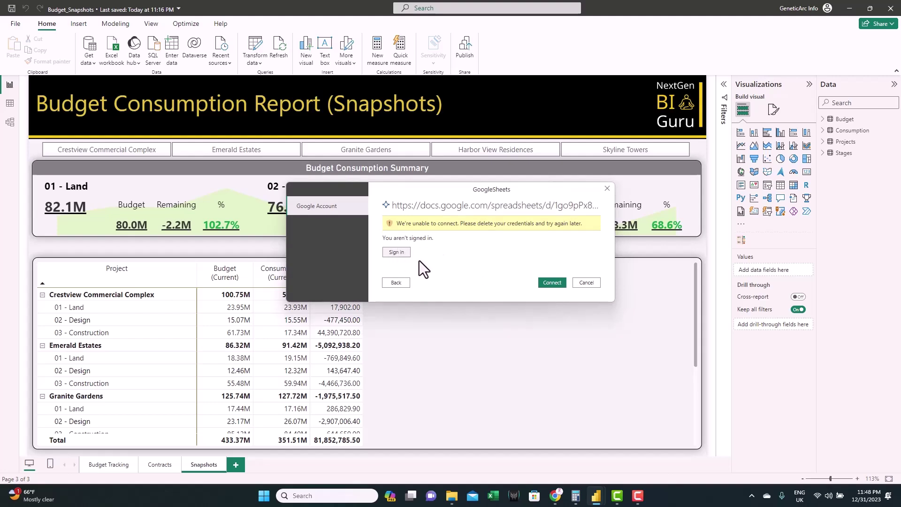
{"action": "left_click", "coordinate": [396, 253]}
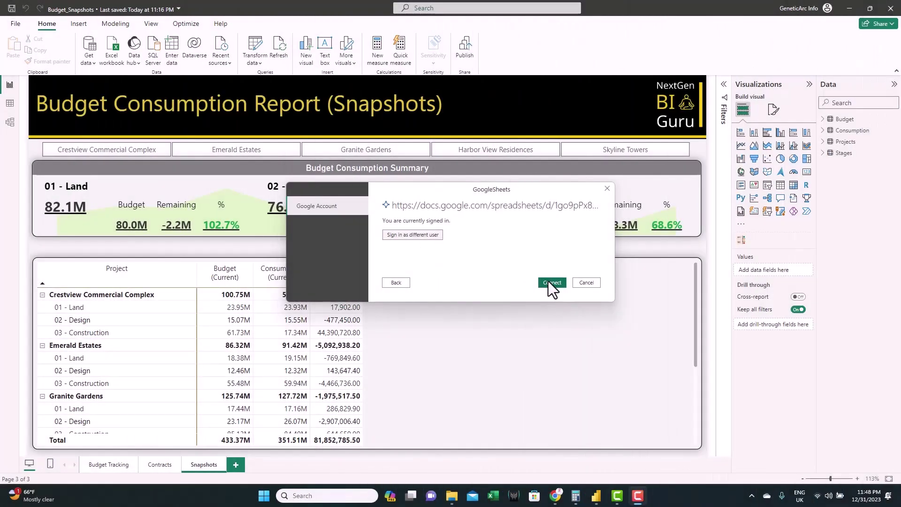
{"action": "left_click", "coordinate": [550, 282]}
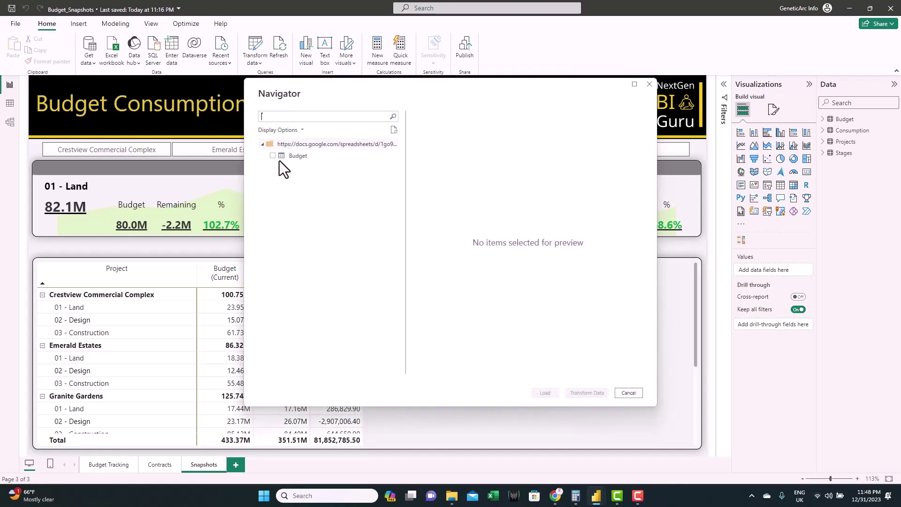
Preview the Budget sheet of the connected spreadsheet and load it into the report
{"action": "left_click", "coordinate": [303, 155]}
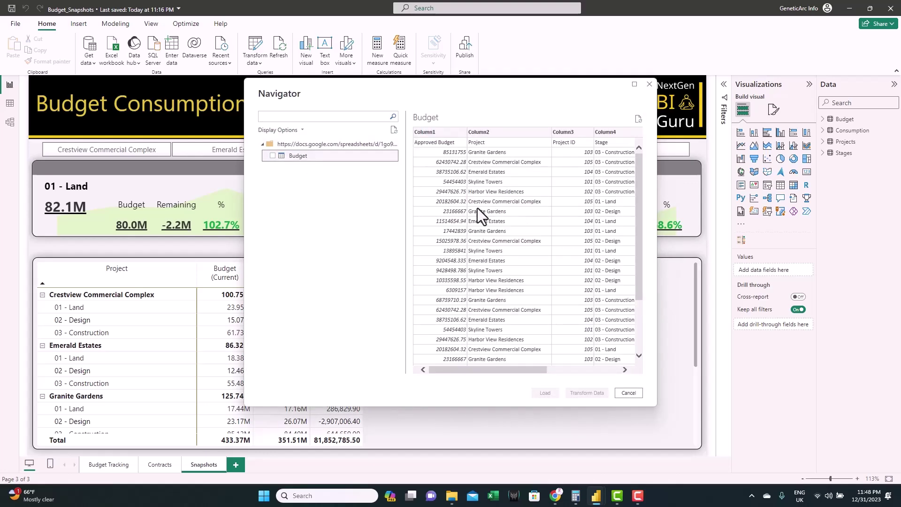
{"action": "left_click_drag", "start_coordinate": [495, 370], "coordinate": [471, 369]}
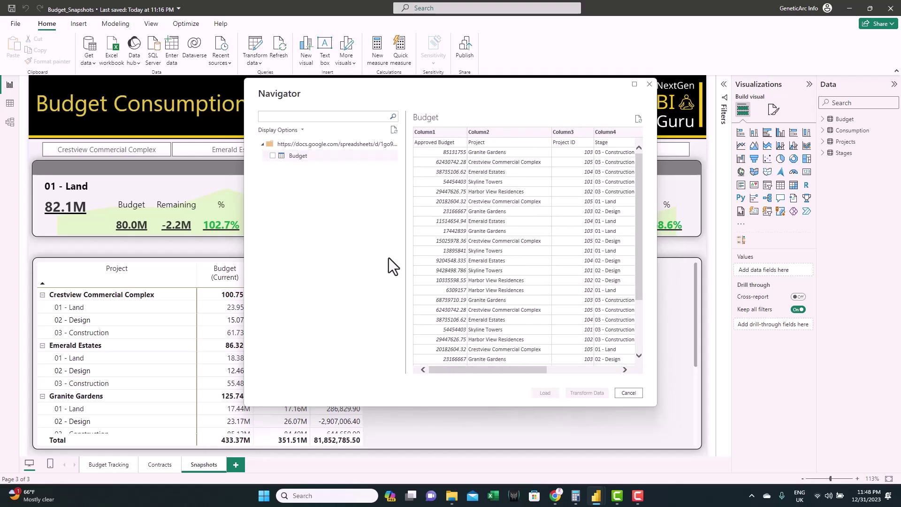
{"action": "left_click", "coordinate": [273, 156]}
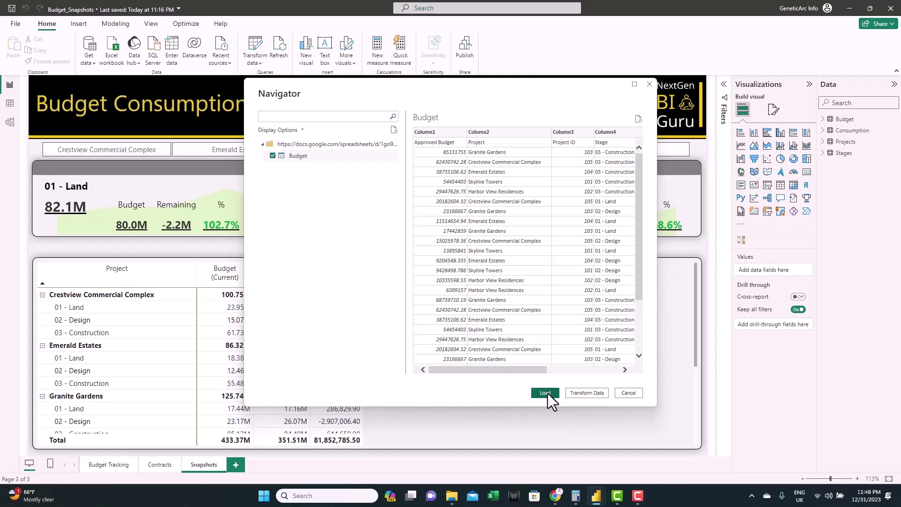
{"action": "left_click", "coordinate": [546, 394]}
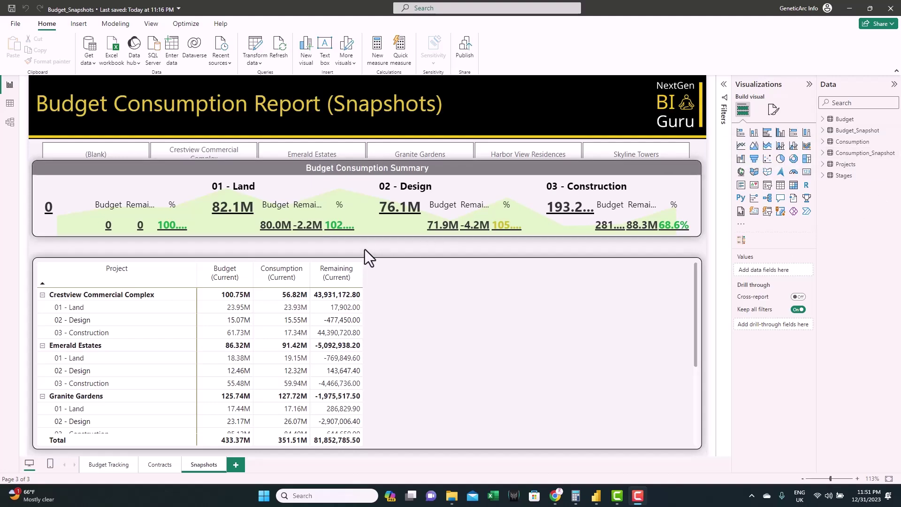
Open the Power Query Editor and create a reference query from Budget_Snapshot
{"action": "left_click", "coordinate": [254, 49]}
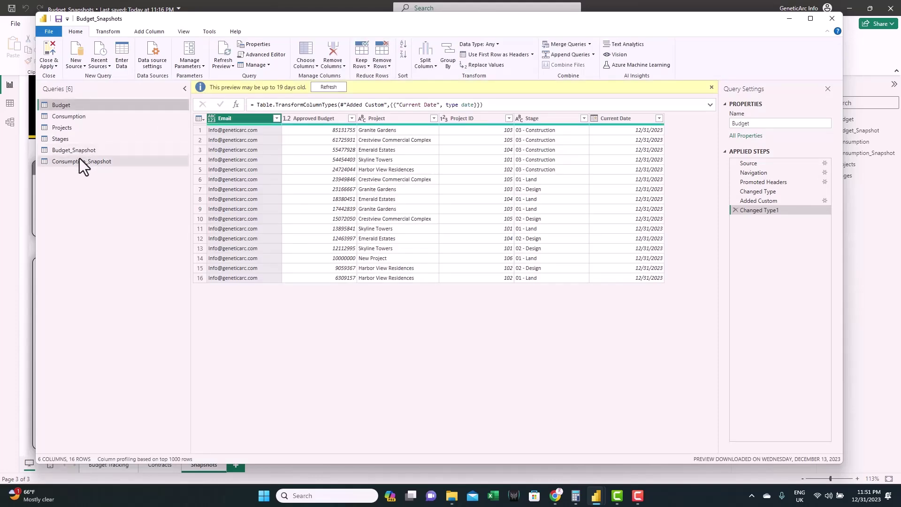
{"action": "left_click", "coordinate": [79, 153]}
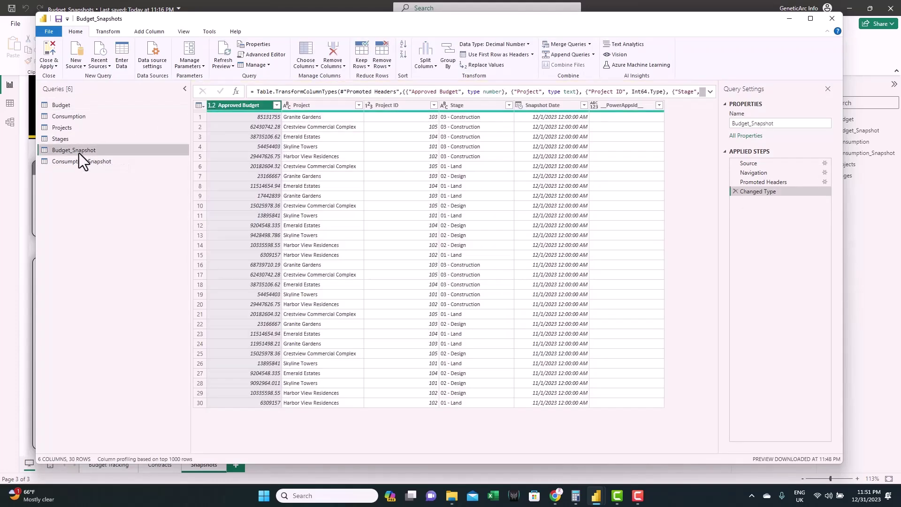
{"action": "right_click", "coordinate": [79, 153]}
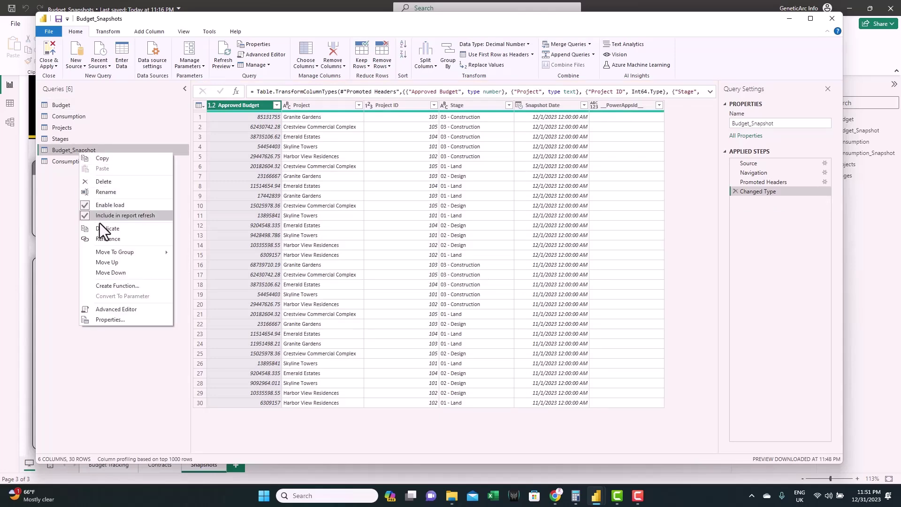
{"action": "left_click", "coordinate": [105, 238]}
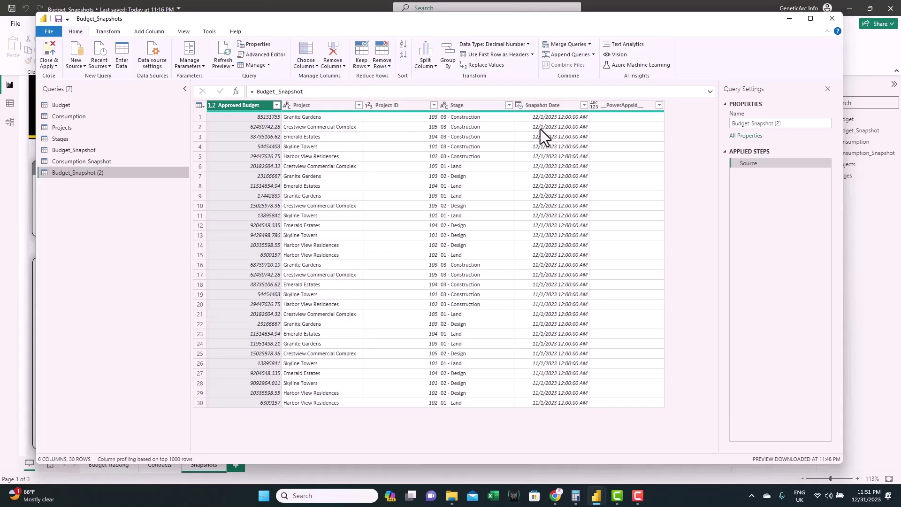
Remove all columns except Snapshot Date from the referenced query and remove its duplicate rows
{"action": "left_click", "coordinate": [548, 105]}
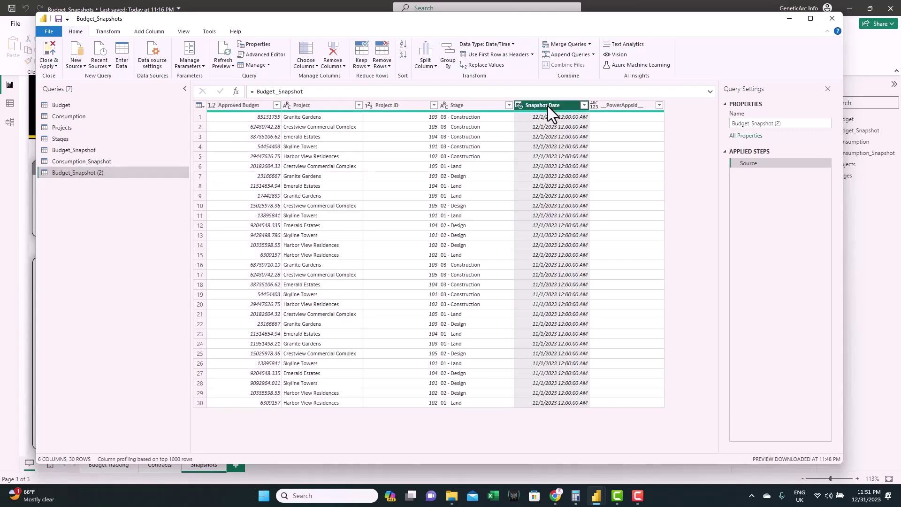
{"action": "right_click", "coordinate": [548, 106]}
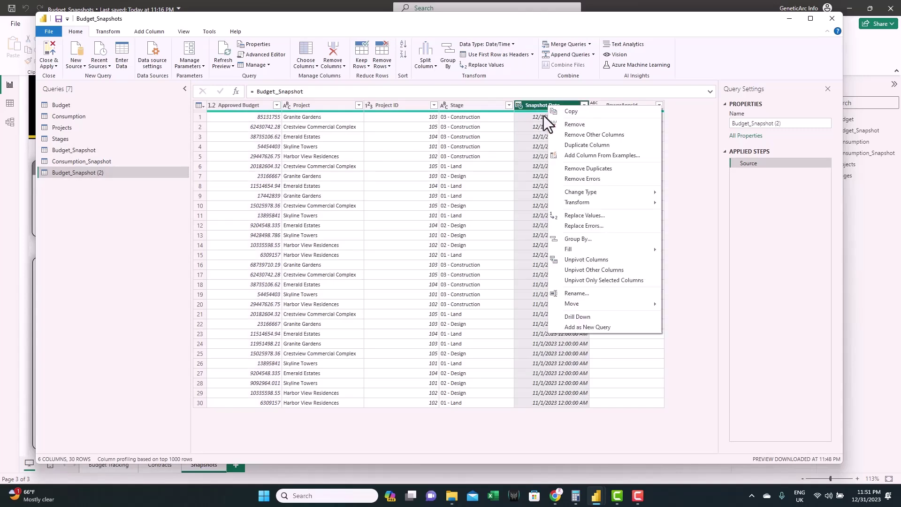
{"action": "left_click", "coordinate": [580, 135]}
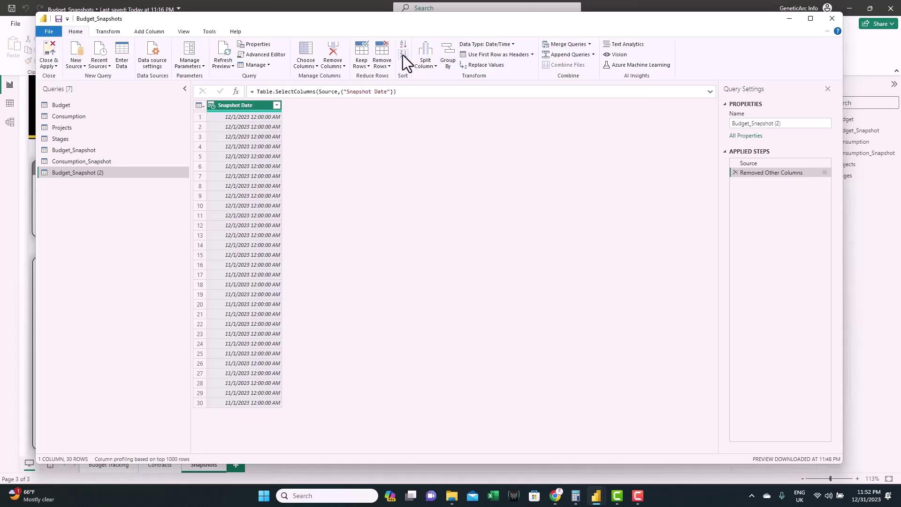
{"action": "left_click", "coordinate": [384, 64]}
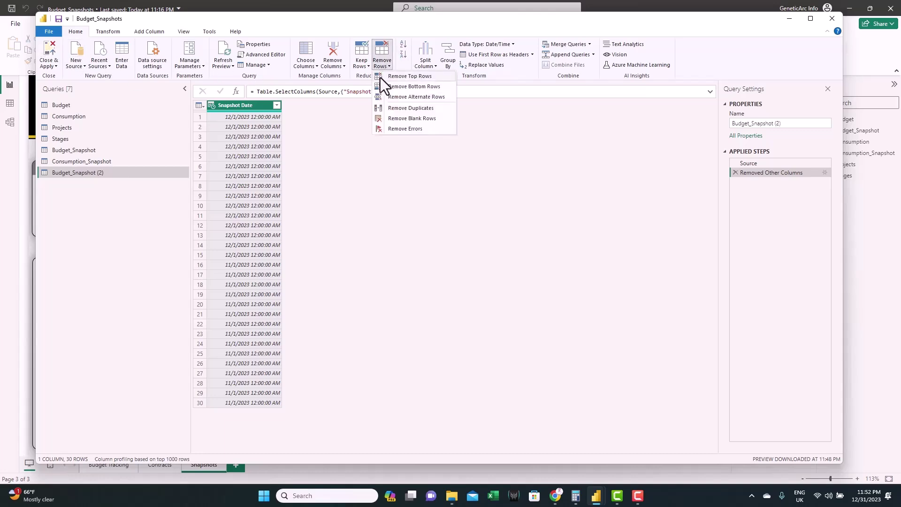
{"action": "left_click", "coordinate": [419, 109]}
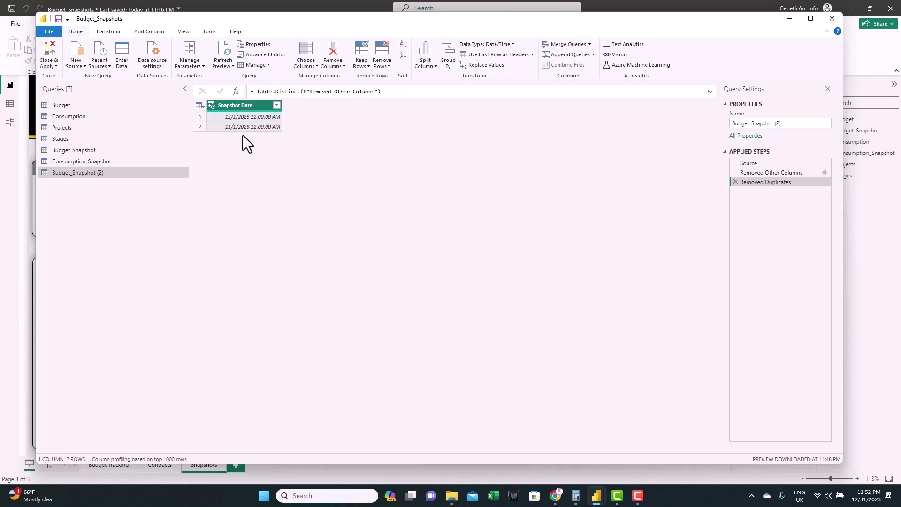
Rename the Budget_Snapshot (2) query as Snapshots, then close the Power Query Editor and apply the changes
{"action": "double_click", "coordinate": [61, 173]}
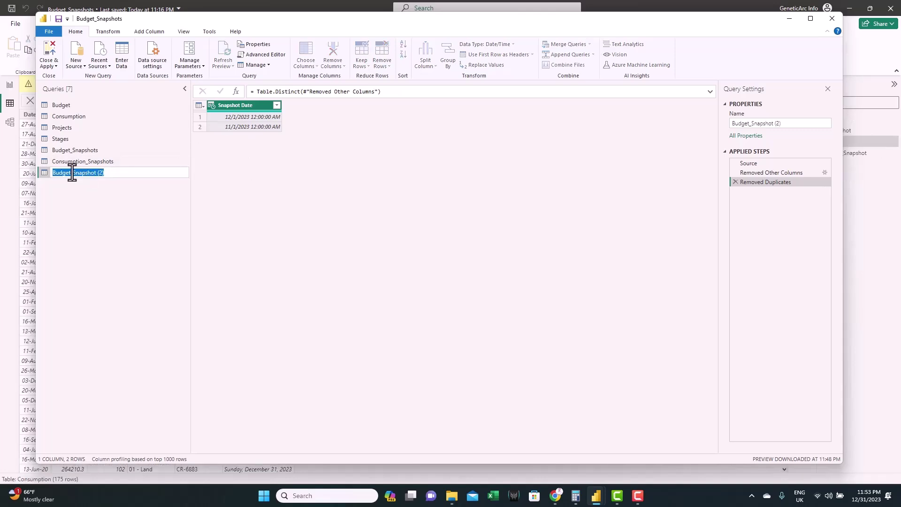
{"action": "type", "text": "Snapshots"}
{"action": "key", "text": "Return"}
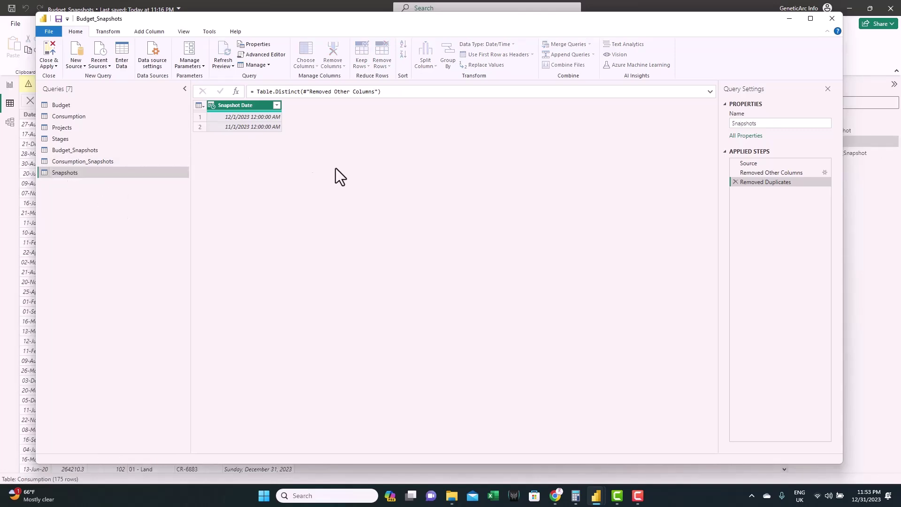
{"action": "left_click", "coordinate": [52, 49]}
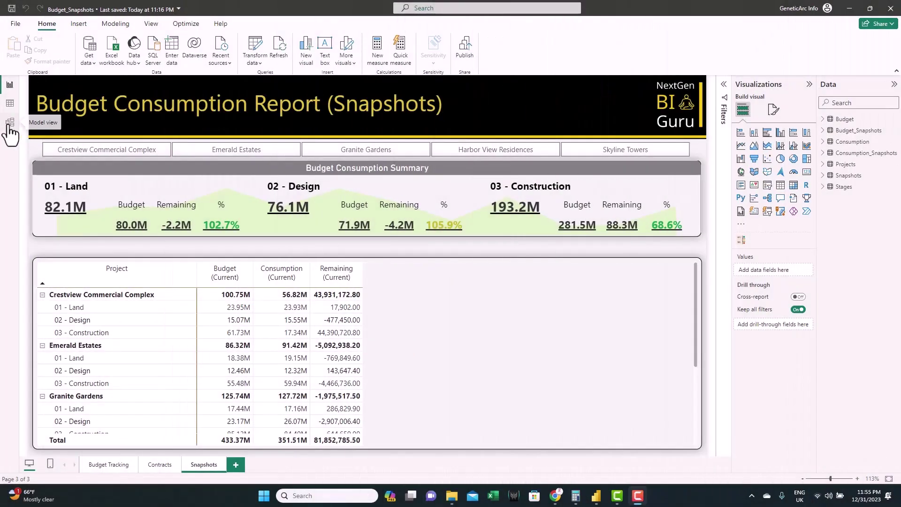
Examine in the model view how Projects and Stages relate to the Consumption_Snapshots and Budget_Snapshots tables
{"action": "left_click", "coordinate": [9, 123]}
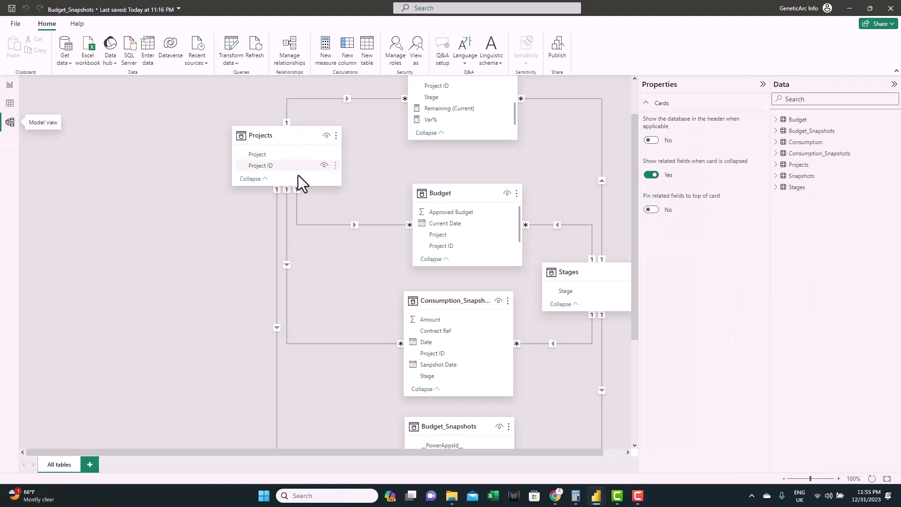
{"action": "scroll", "coordinate": [377, 271], "scroll_direction": "down", "scroll_amount": 3}
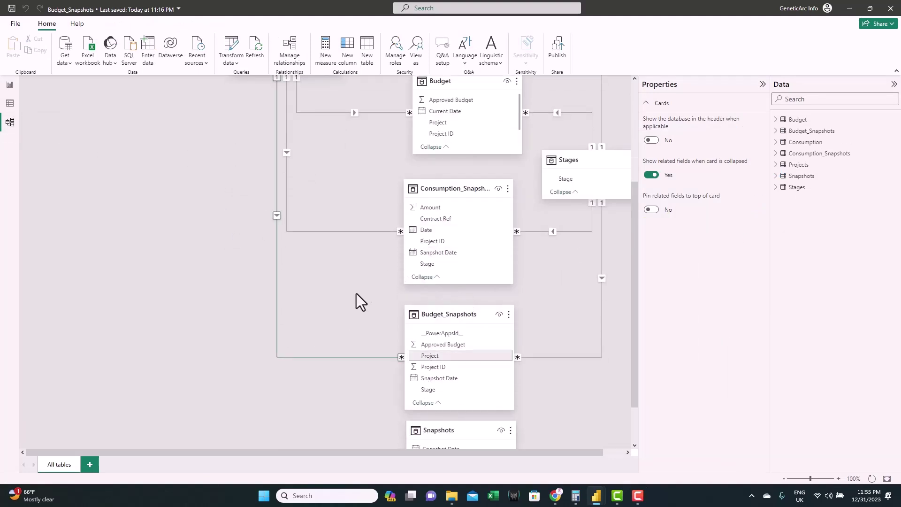
{"action": "scroll", "coordinate": [331, 292], "scroll_direction": "up", "scroll_amount": 3}
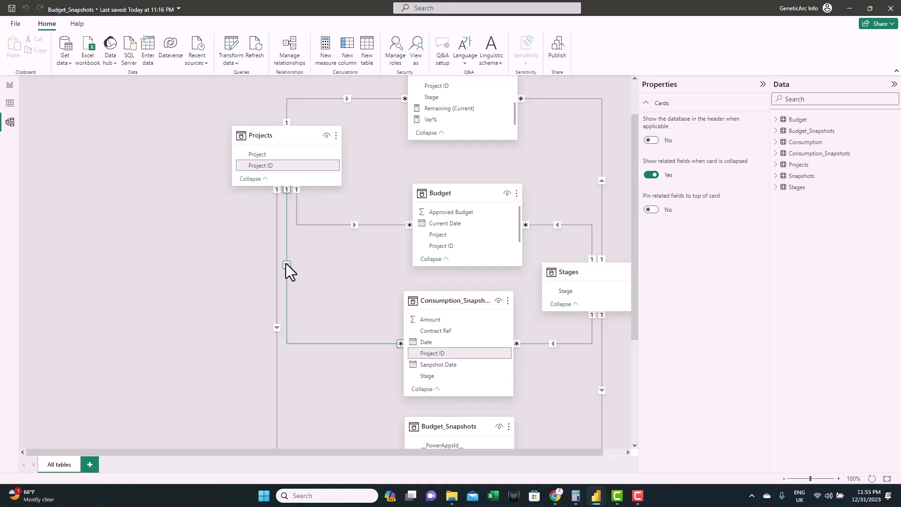
{"action": "scroll", "coordinate": [381, 303], "scroll_direction": "down", "scroll_amount": 2}
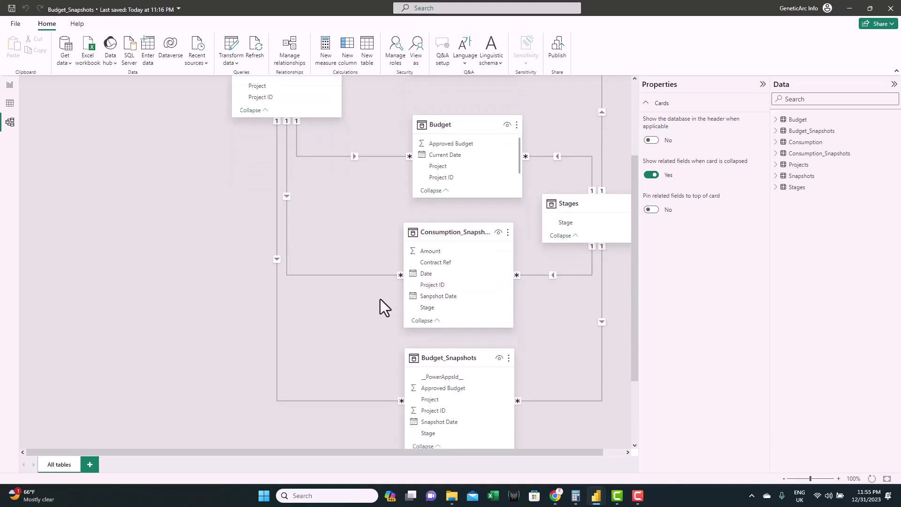
{"action": "scroll", "coordinate": [384, 309], "scroll_direction": "down", "scroll_amount": 2}
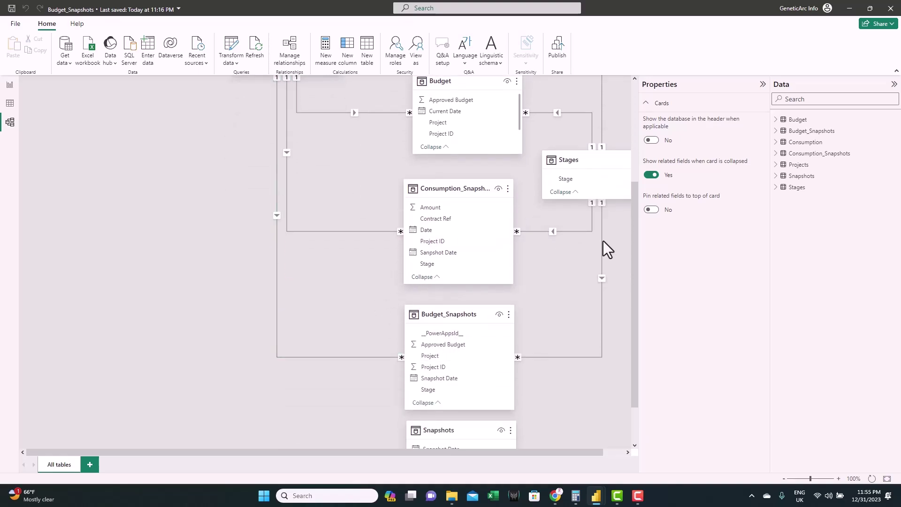
{"action": "scroll", "coordinate": [567, 267], "scroll_direction": "up", "scroll_amount": 2}
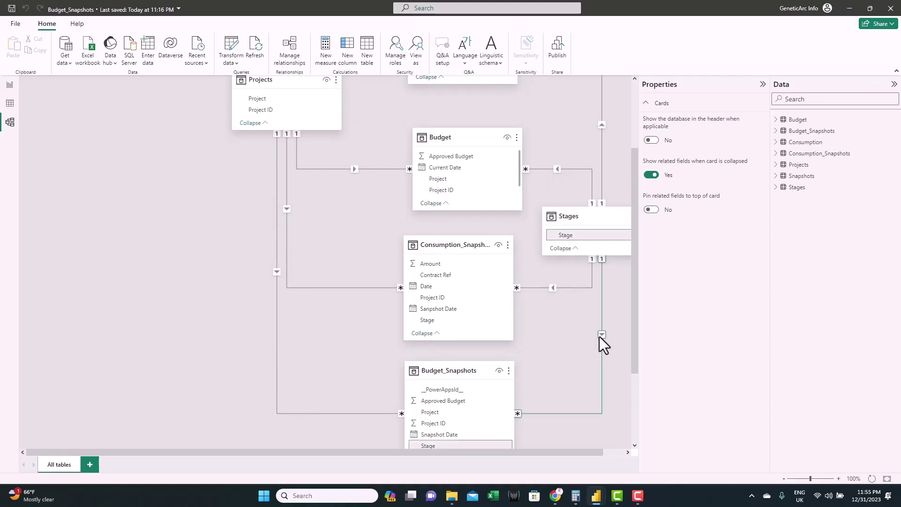
{"action": "scroll", "coordinate": [572, 340], "scroll_direction": "down", "scroll_amount": 4}
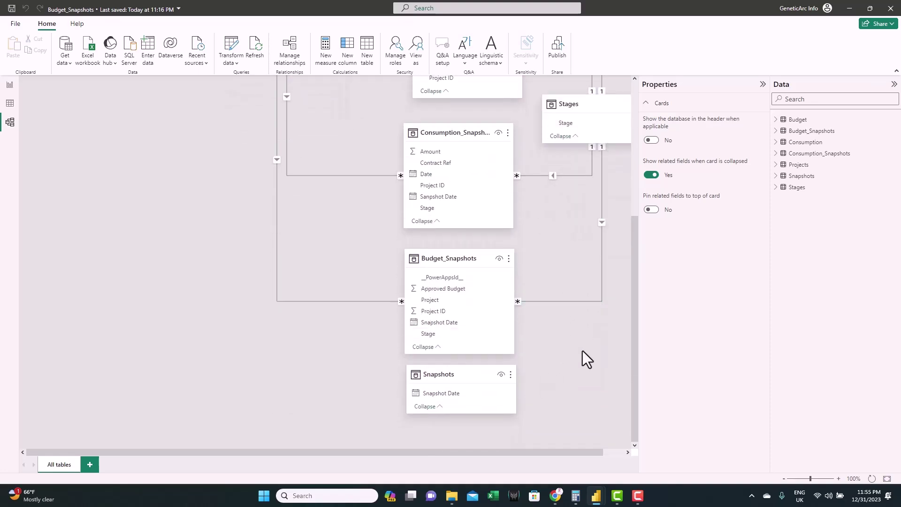
Relate Snapshot Date in Snapshots to the snapshot date columns of Budget_Snapshots and Consumption_Snapshots, and reposition Snapshots so the relationship lines are clear
{"action": "left_click_drag", "start_coordinate": [433, 394], "coordinate": [402, 416]}
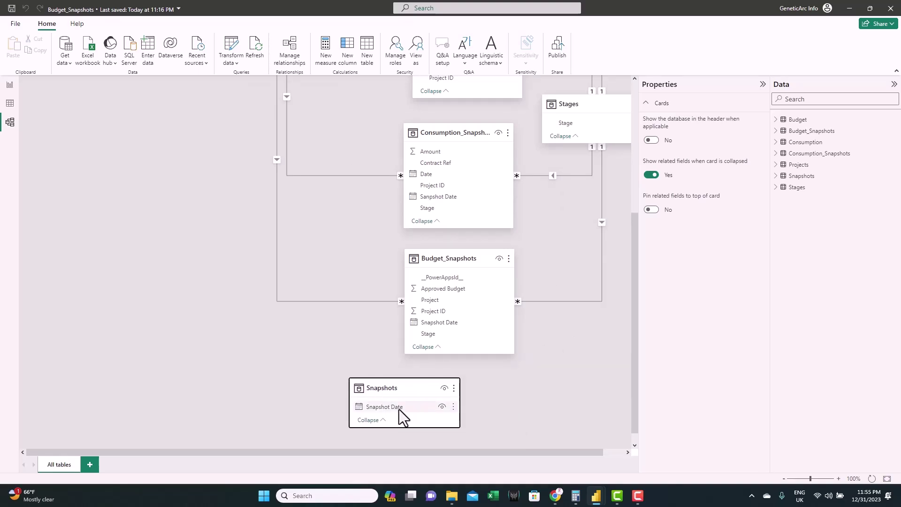
{"action": "left_click_drag", "start_coordinate": [390, 408], "coordinate": [446, 324]}
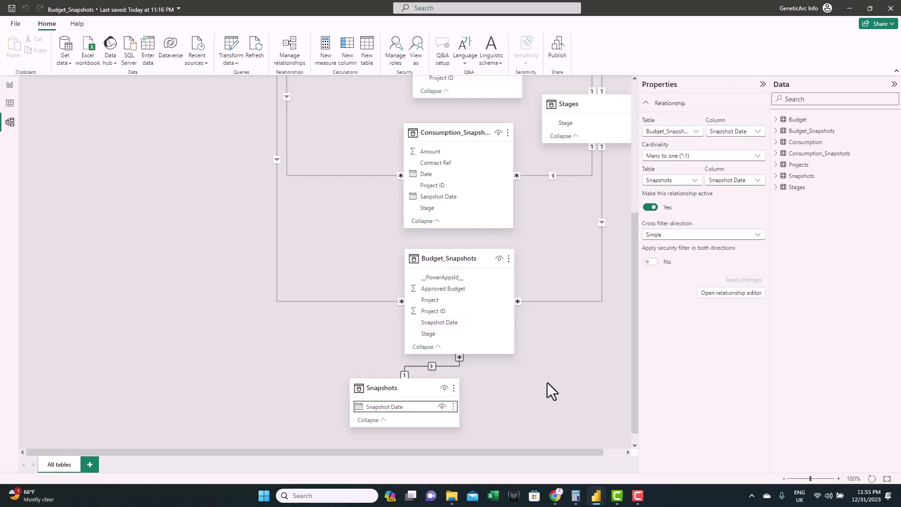
{"action": "left_click_drag", "start_coordinate": [412, 407], "coordinate": [447, 196]}
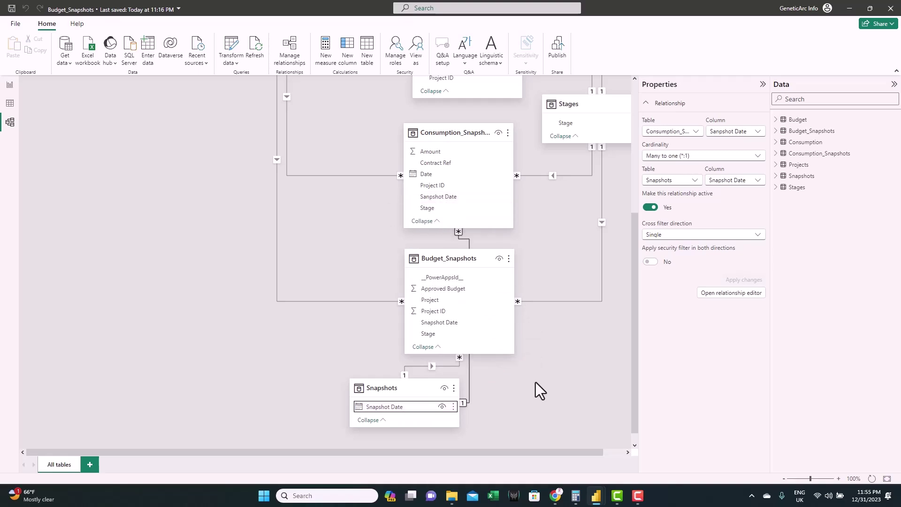
{"action": "left_click_drag", "start_coordinate": [386, 392], "coordinate": [320, 396]}
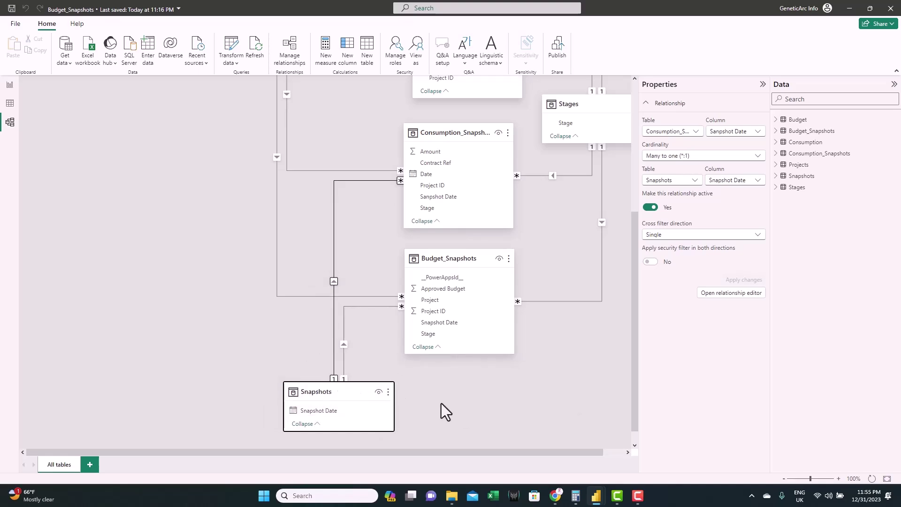
{"action": "scroll", "coordinate": [507, 411], "scroll_direction": "up", "scroll_amount": 2}
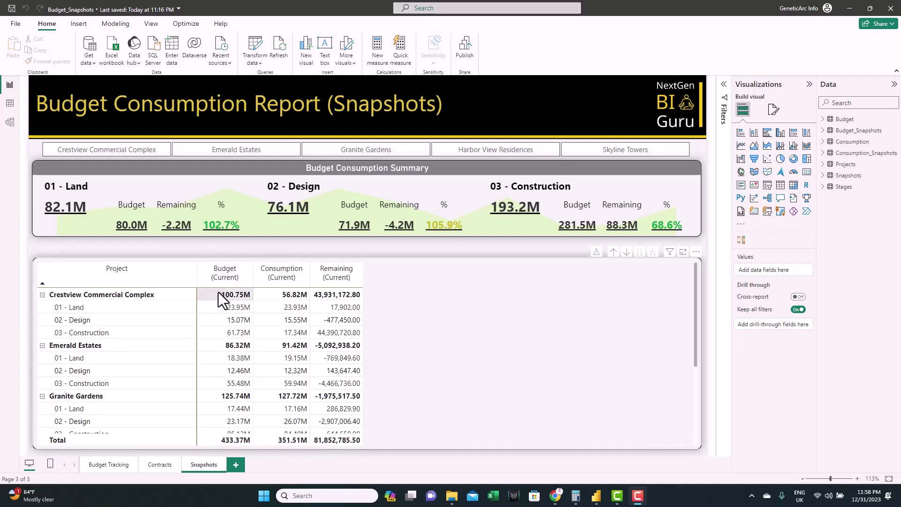
Add Approved Budget from Budget_Snapshots to the matrix values after Budget (Current) and rename it Budget (PV)
{"action": "left_click", "coordinate": [436, 279]}
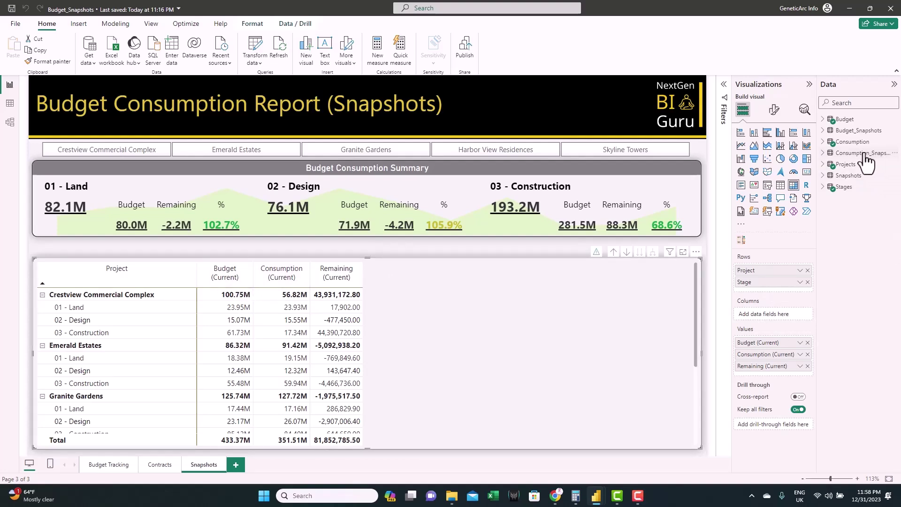
{"action": "left_click", "coordinate": [832, 133]}
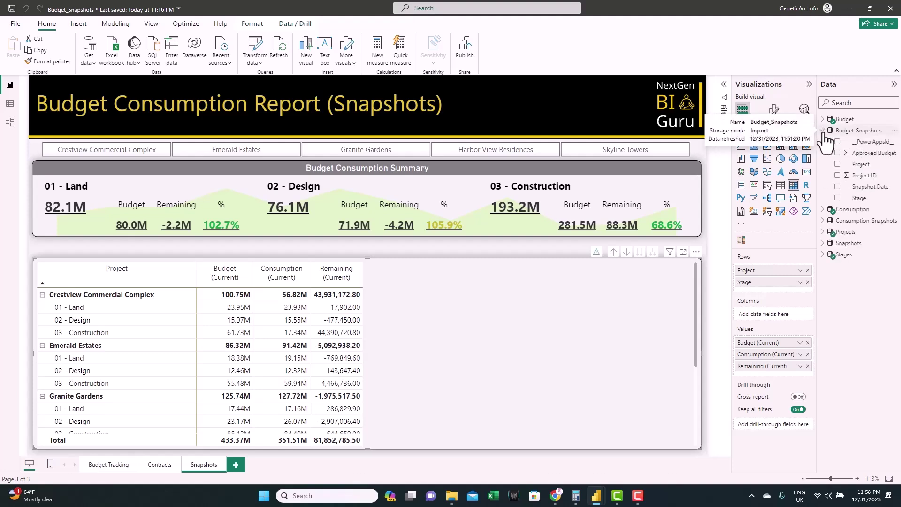
{"action": "left_click_drag", "start_coordinate": [868, 153], "coordinate": [801, 353]}
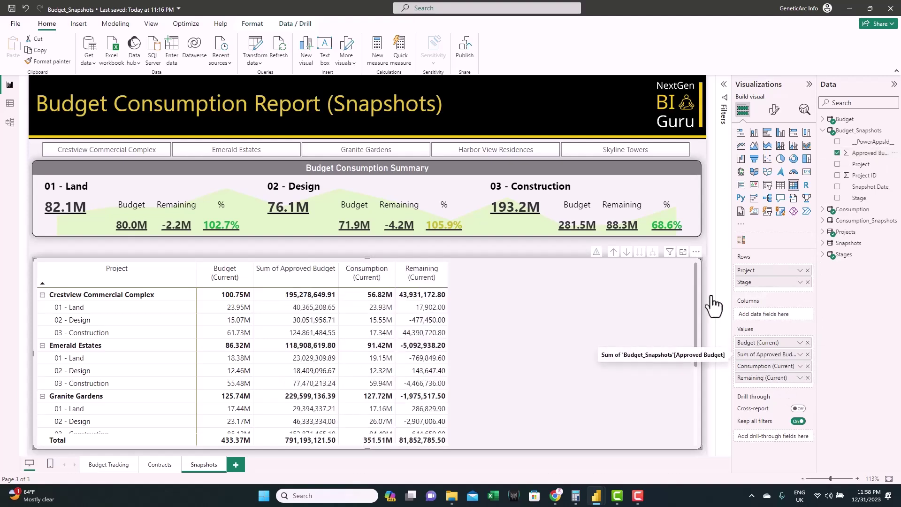
{"action": "double_click", "coordinate": [765, 354]}
{"action": "type", "text": "Budget (PV)"}
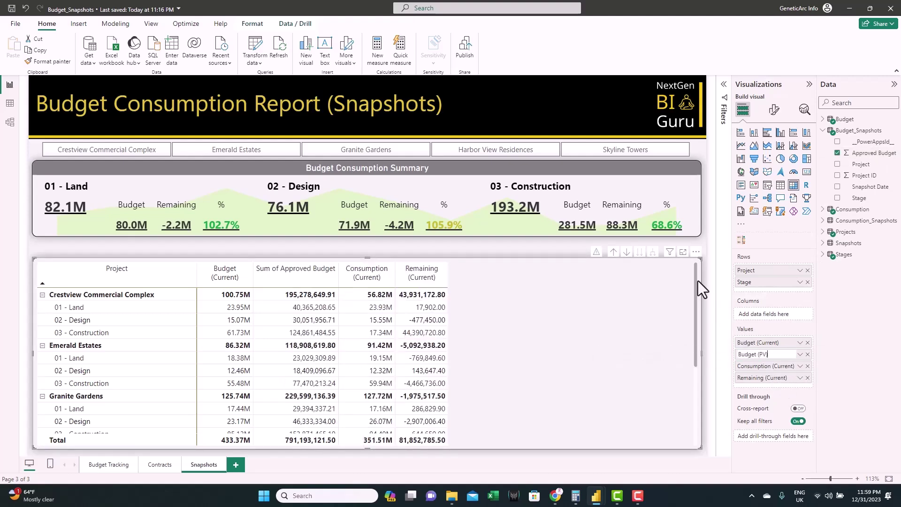
{"action": "key", "text": "Return"}
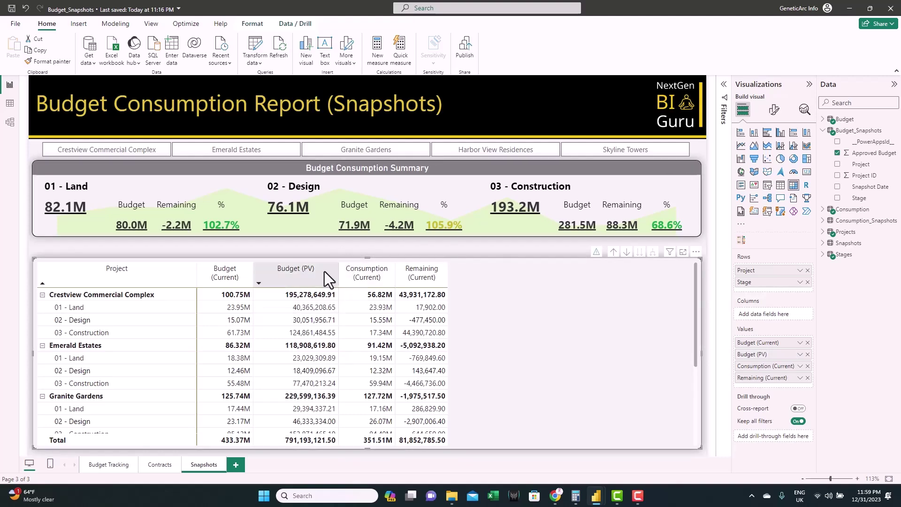
Set the display units of the matrix's Budget (PV) column to Millions and narrow that column
{"action": "left_click", "coordinate": [775, 118]}
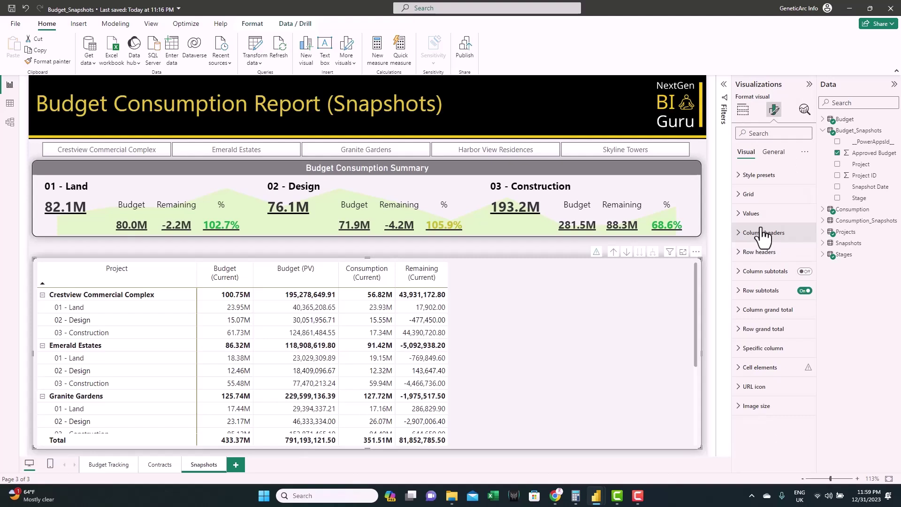
{"action": "left_click", "coordinate": [793, 346]}
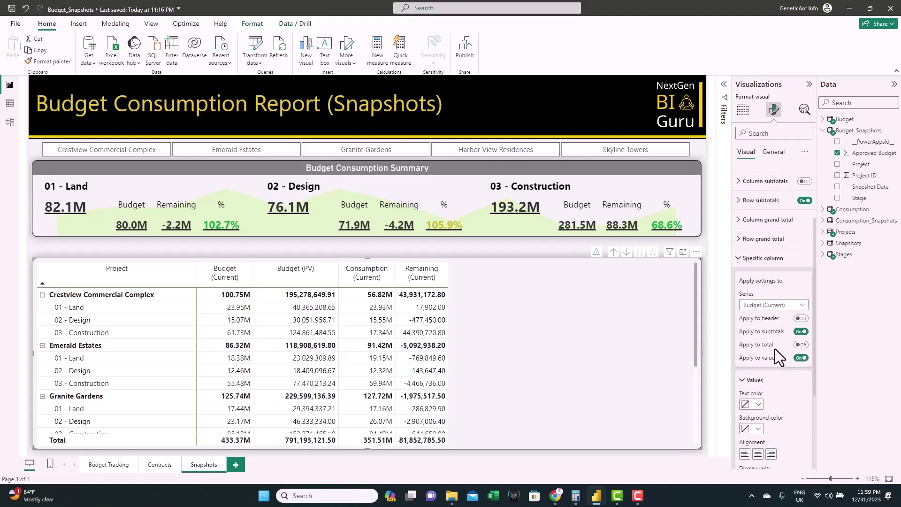
{"action": "left_click", "coordinate": [793, 261]}
{"action": "left_click", "coordinate": [775, 284]}
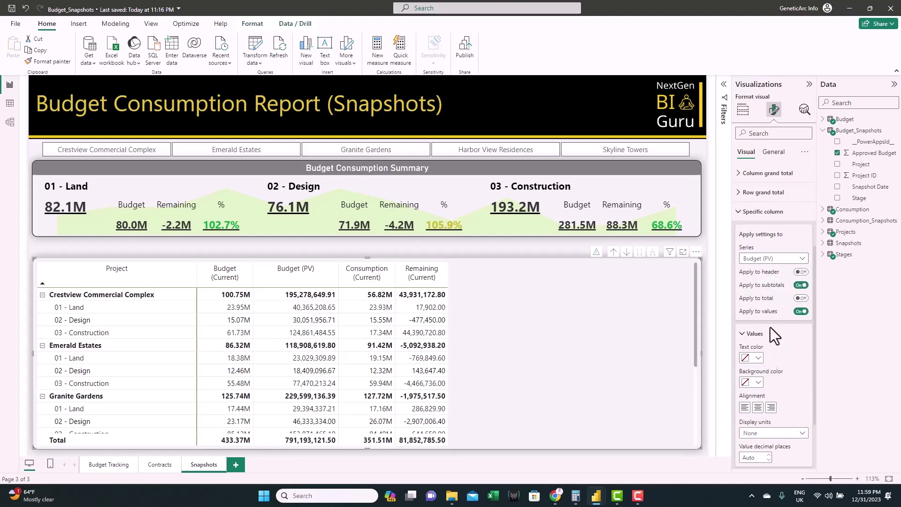
{"action": "scroll", "coordinate": [770, 328], "scroll_direction": "down", "scroll_amount": 2}
{"action": "left_click", "coordinate": [770, 359]}
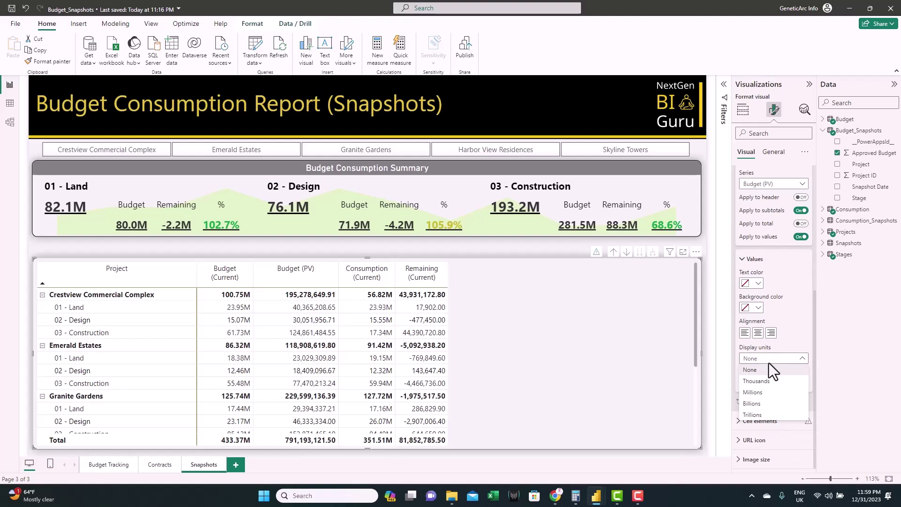
{"action": "left_click", "coordinate": [772, 393]}
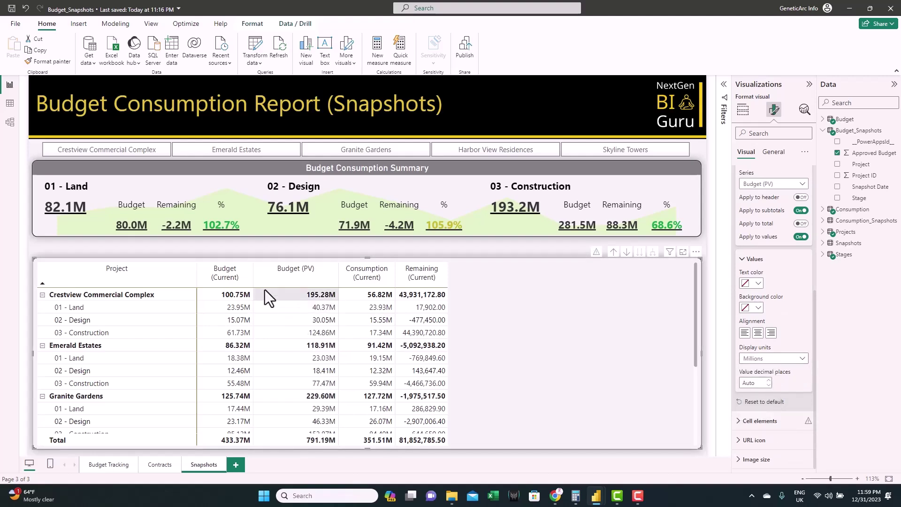
{"action": "left_click_drag", "start_coordinate": [338, 276], "coordinate": [306, 275]}
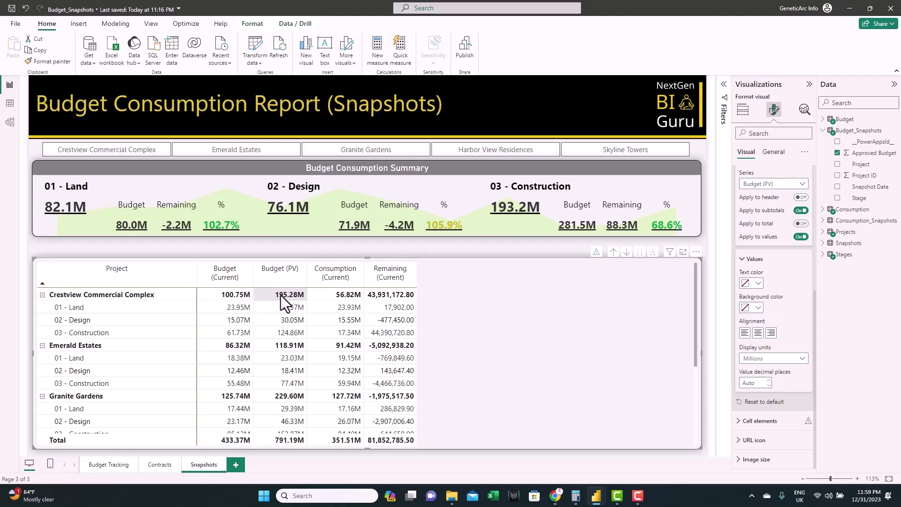
Add a slicer to the report page using Snapshot Date from the Snapshots table
{"action": "left_click", "coordinate": [362, 247]}
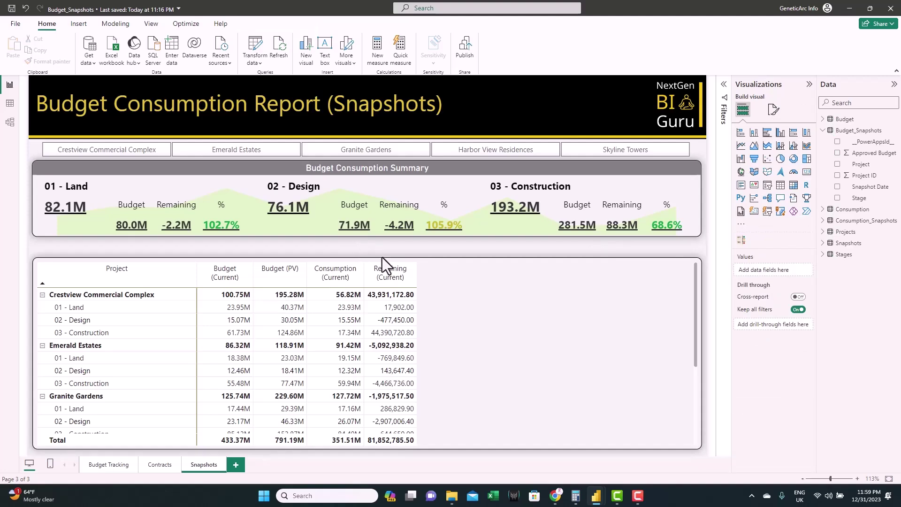
{"action": "left_click", "coordinate": [768, 187]}
{"action": "left_click", "coordinate": [826, 244]}
{"action": "left_click_drag", "start_coordinate": [871, 256], "coordinate": [793, 273]}
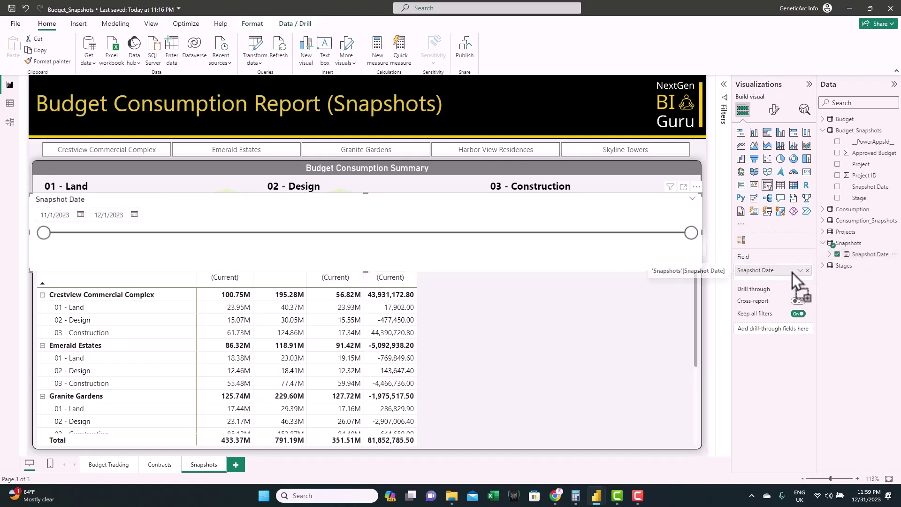
Set the Snapshot Date slicer's style to Dropdown and turn off its slicer header
{"action": "left_click", "coordinate": [774, 109]}
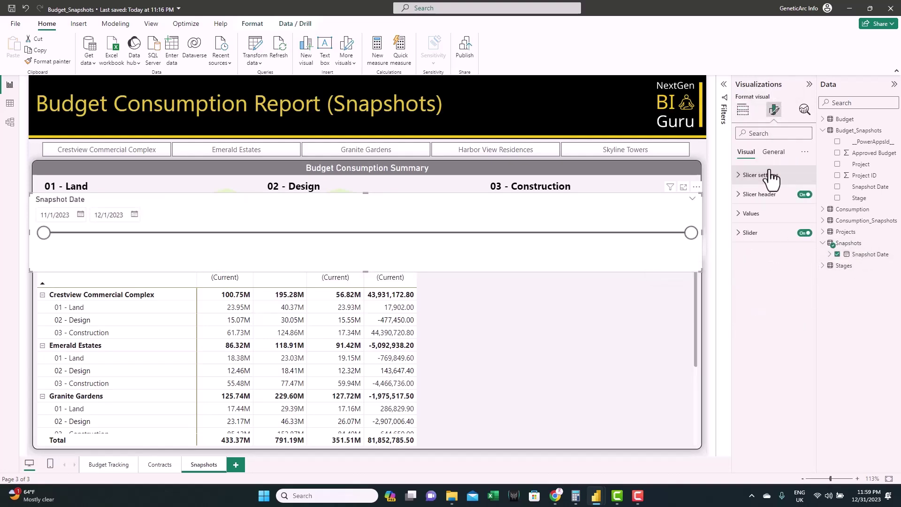
{"action": "left_click", "coordinate": [754, 175]}
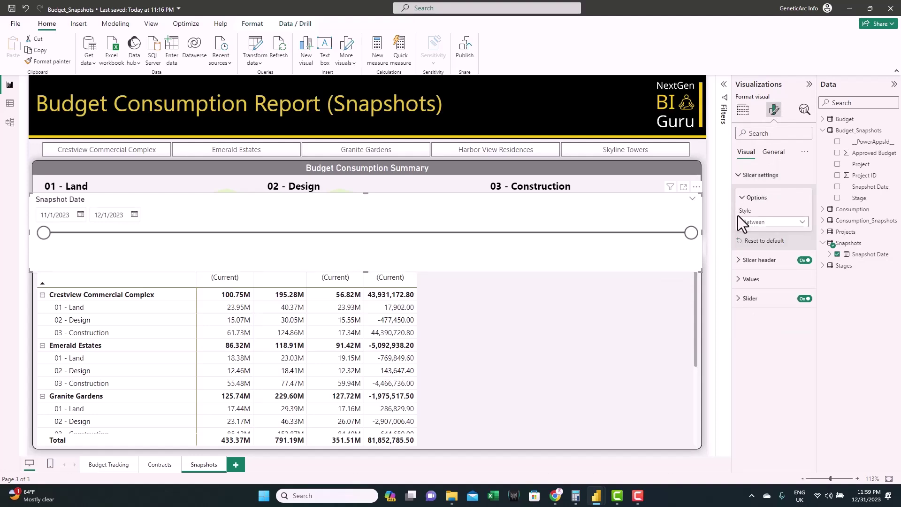
{"action": "left_click", "coordinate": [785, 223]}
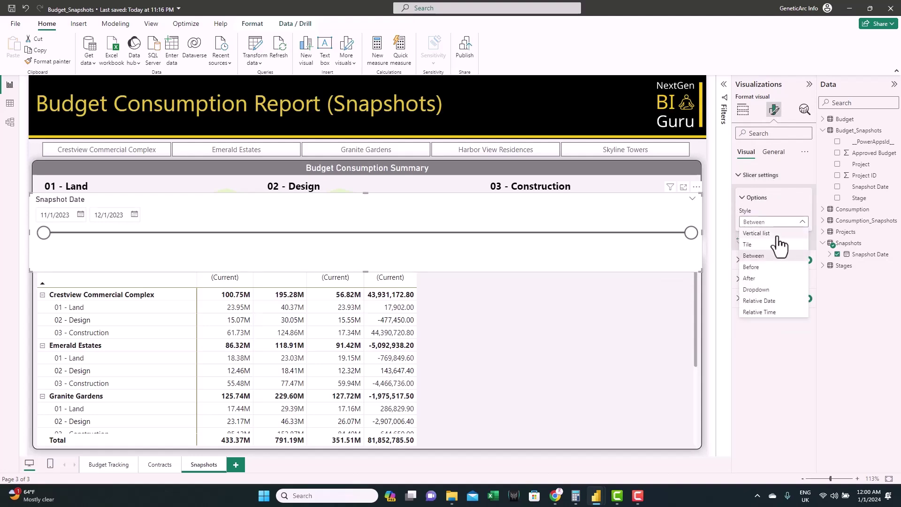
{"action": "left_click", "coordinate": [756, 289]}
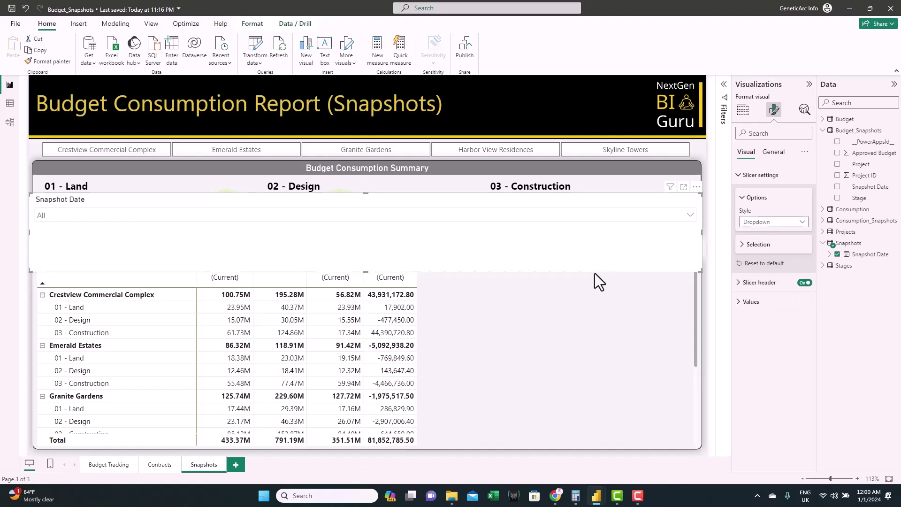
{"action": "left_click", "coordinate": [804, 284]}
Shrink the date slicer, place it between the summary and the matrix, and widen it to fit the full date names
{"action": "left_click_drag", "start_coordinate": [703, 272], "coordinate": [70, 232]}
{"action": "left_click_drag", "start_coordinate": [150, 224], "coordinate": [388, 240]}
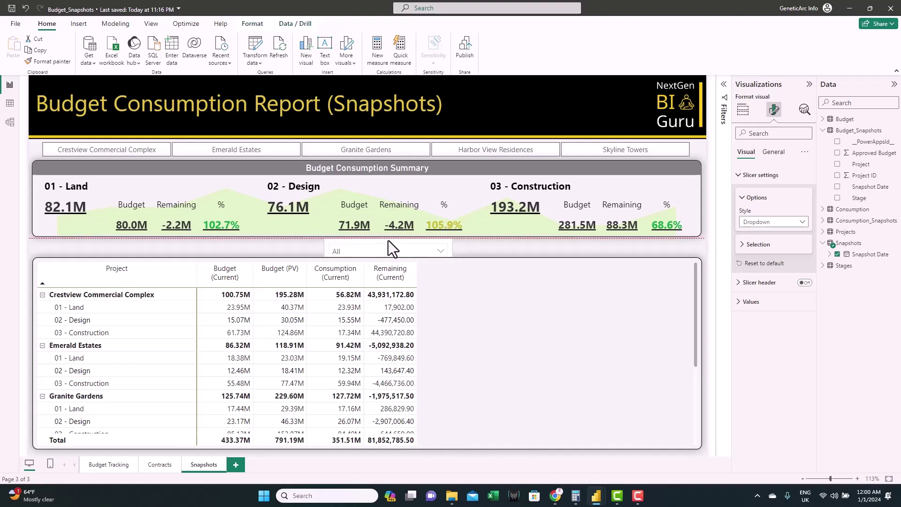
{"action": "left_click", "coordinate": [430, 251]}
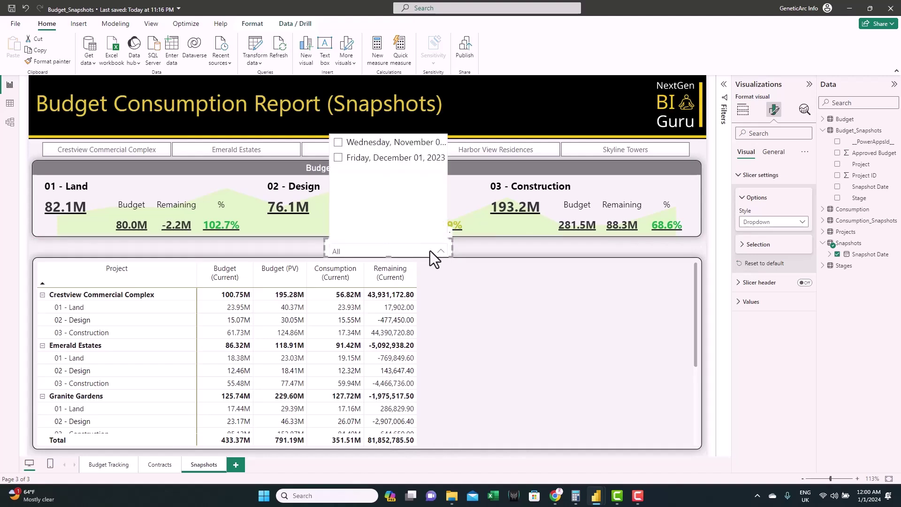
{"action": "left_click_drag", "start_coordinate": [454, 250], "coordinate": [473, 249]}
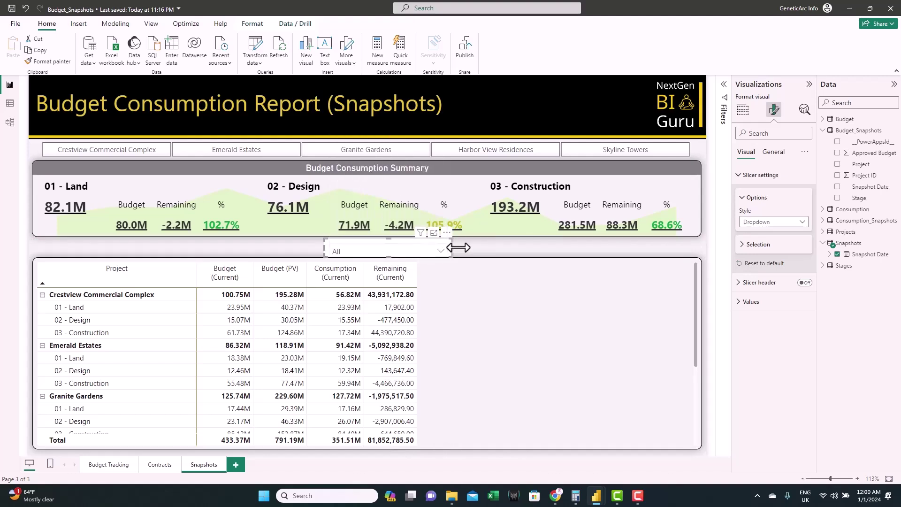
Filter the page to the November 01, 2023 snapshot, compare it with December 01, 2023, and return to November 01
{"action": "left_click", "coordinate": [438, 249]}
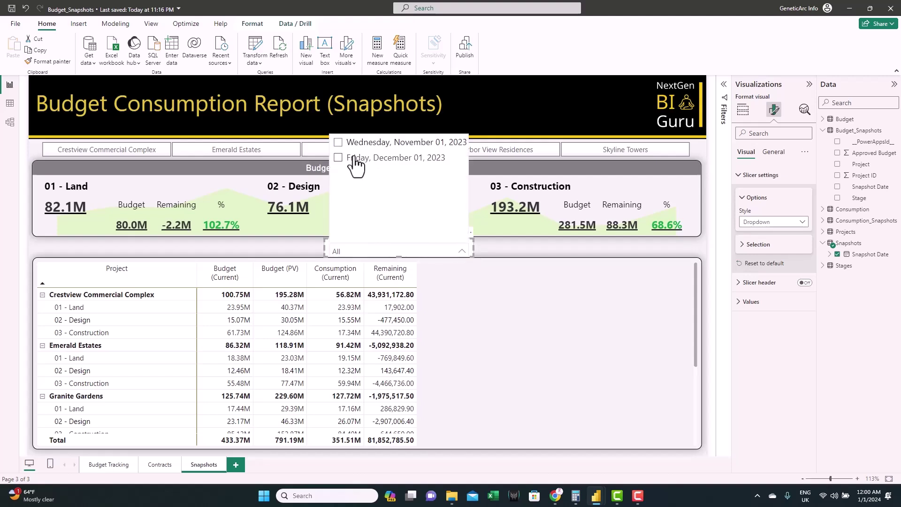
{"action": "left_click", "coordinate": [353, 142]}
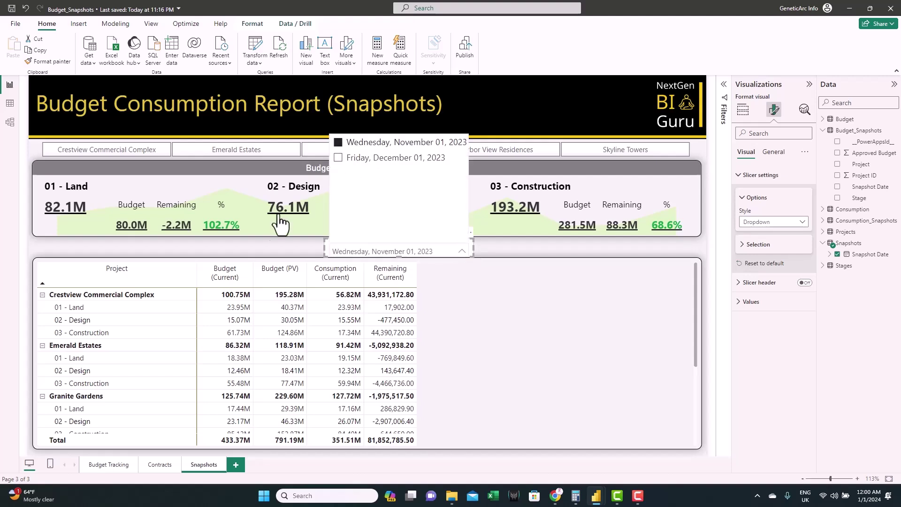
{"action": "left_click", "coordinate": [300, 249]}
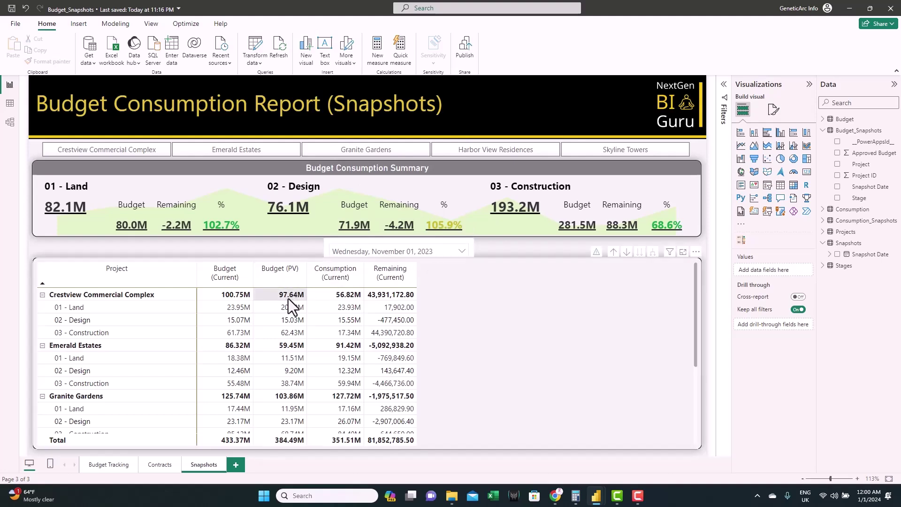
{"action": "left_click", "coordinate": [367, 253]}
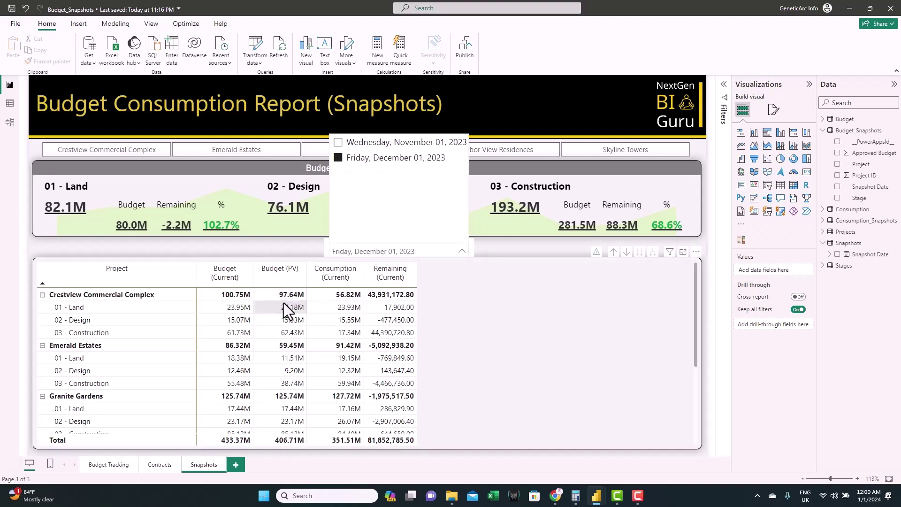
{"action": "left_click", "coordinate": [366, 159]}
{"action": "left_click", "coordinate": [370, 149]}
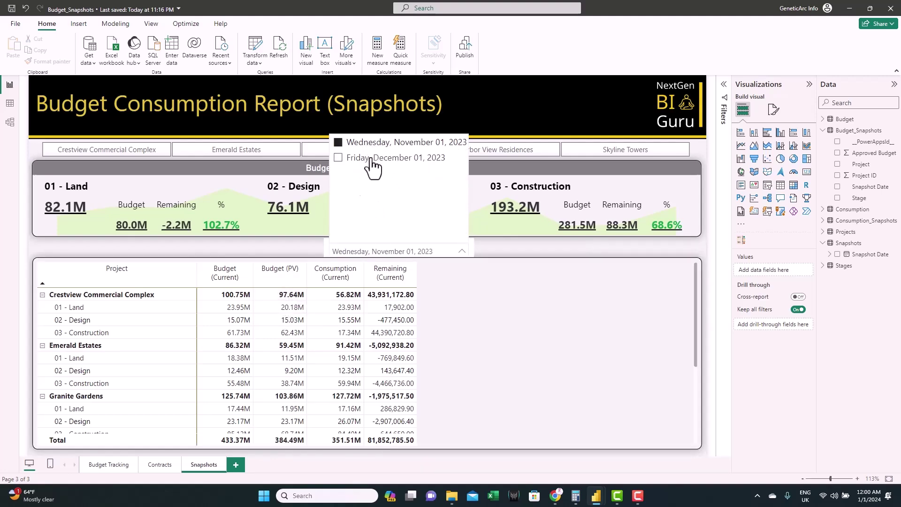
Add Amount from Consumption_Snapshots to the matrix values after Consumption (Current) and rename it Consumption (PV)
{"action": "left_click", "coordinate": [313, 263]}
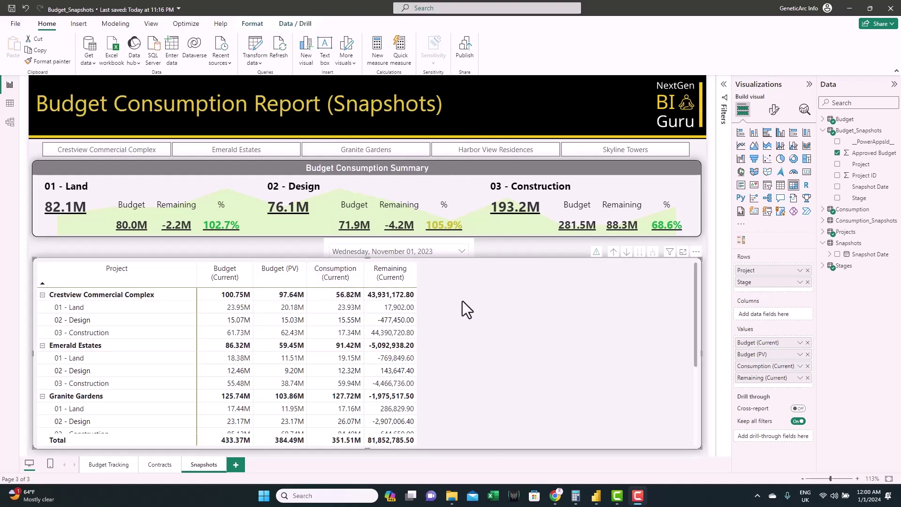
{"action": "left_click", "coordinate": [824, 222]}
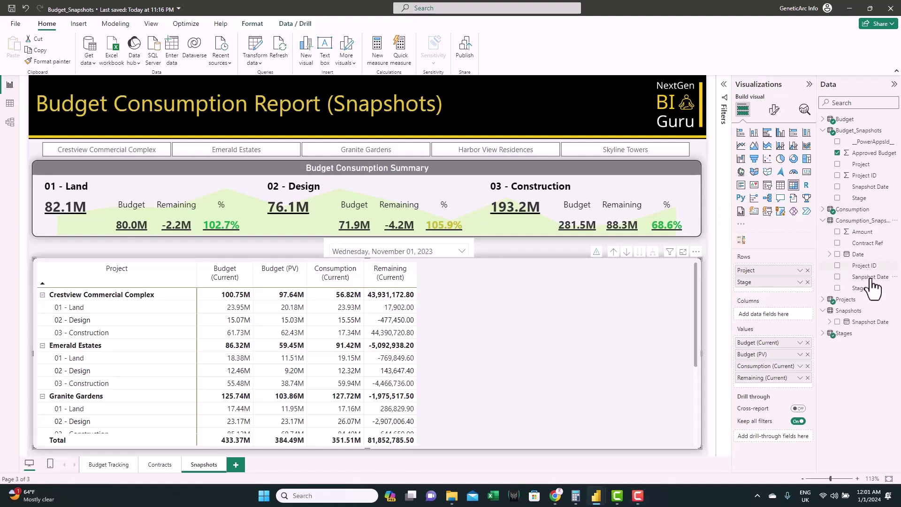
{"action": "left_click_drag", "start_coordinate": [864, 232], "coordinate": [789, 376]}
{"action": "double_click", "coordinate": [765, 378]}
{"action": "type", "text": "Consumption (PV)"}
{"action": "key", "text": "Return"}
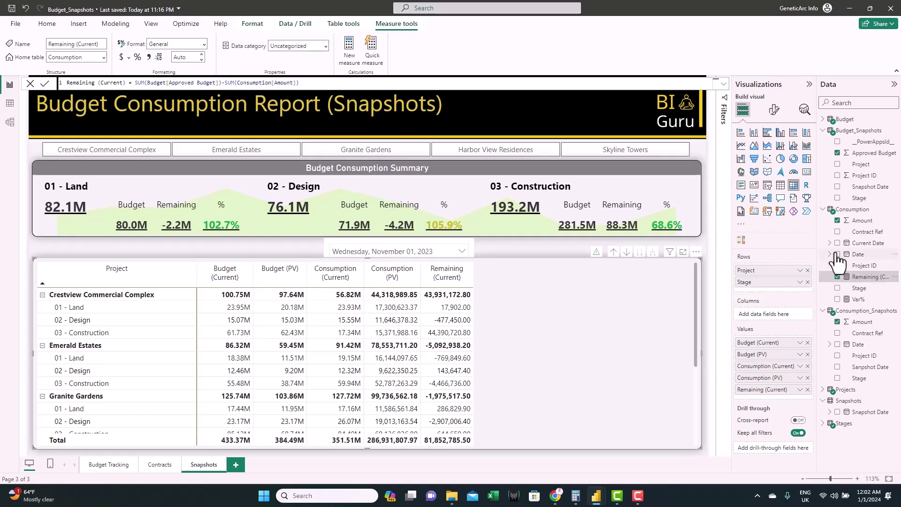
In Consumption_Snapshots, create the measure Remaining (PV) = SUM(Budget_Snapshots[Approved Budget])-SUM(Consumption_Snapshots[Amount]), add it as the last matrix value, and narrow the Budget (PV) column
{"action": "left_click", "coordinate": [856, 312]}
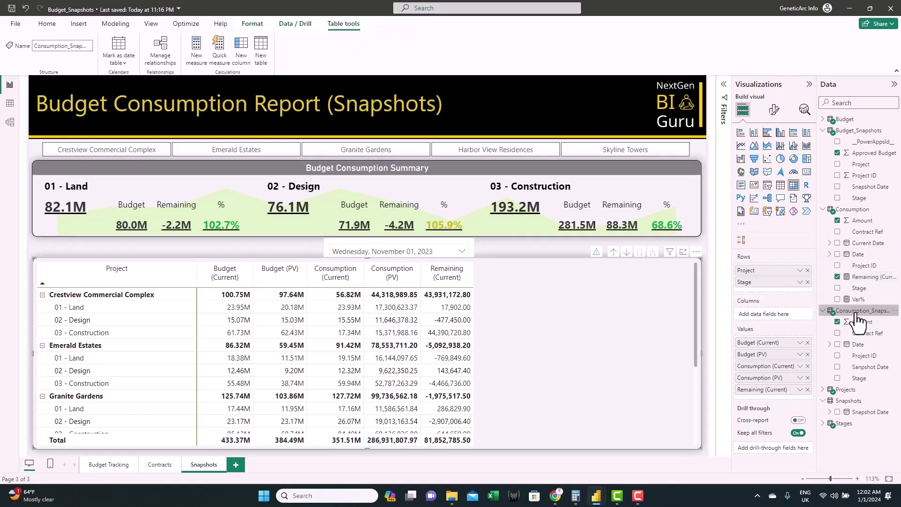
{"action": "right_click", "coordinate": [857, 312]}
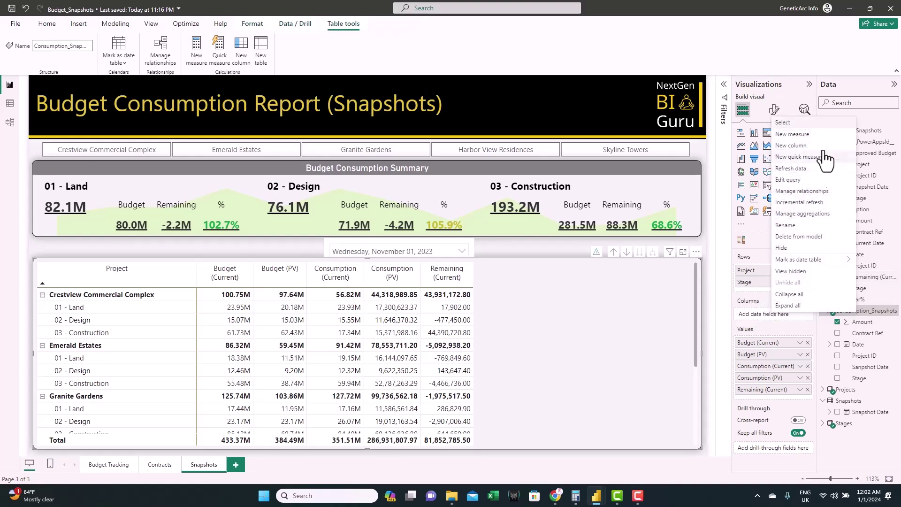
{"action": "left_click", "coordinate": [806, 134]}
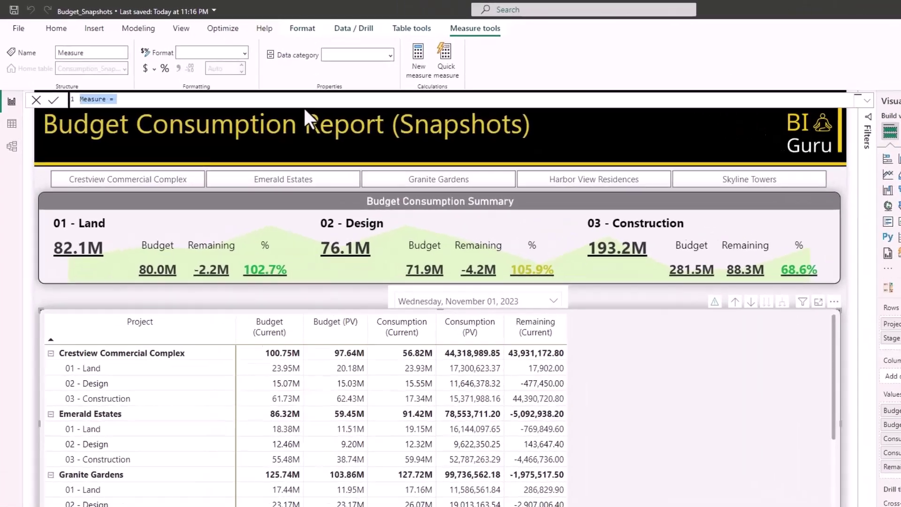
{"action": "type", "text": "Remaining (PV) = SUM(Budget_Snapshots[Approved Budget])-SUM(Consumption_Snapshots[Amount])"}
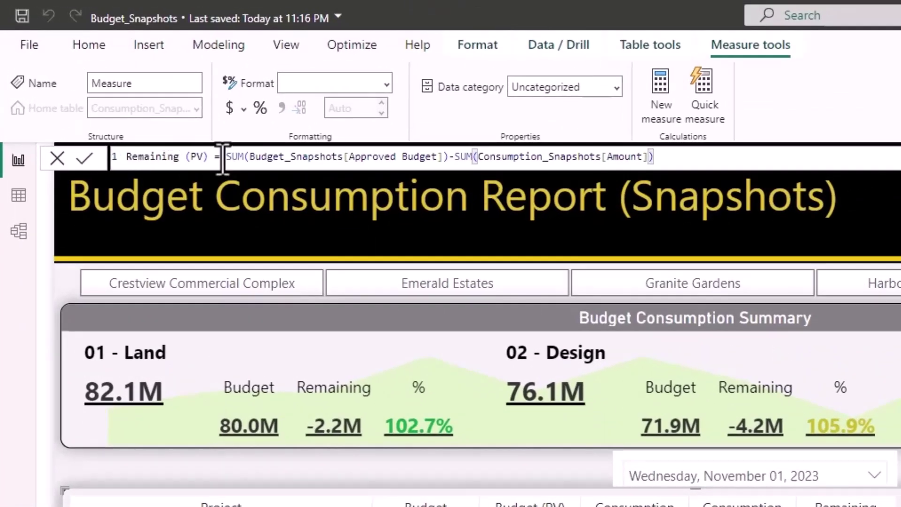
{"action": "left_click_drag", "start_coordinate": [226, 157], "coordinate": [448, 158]}
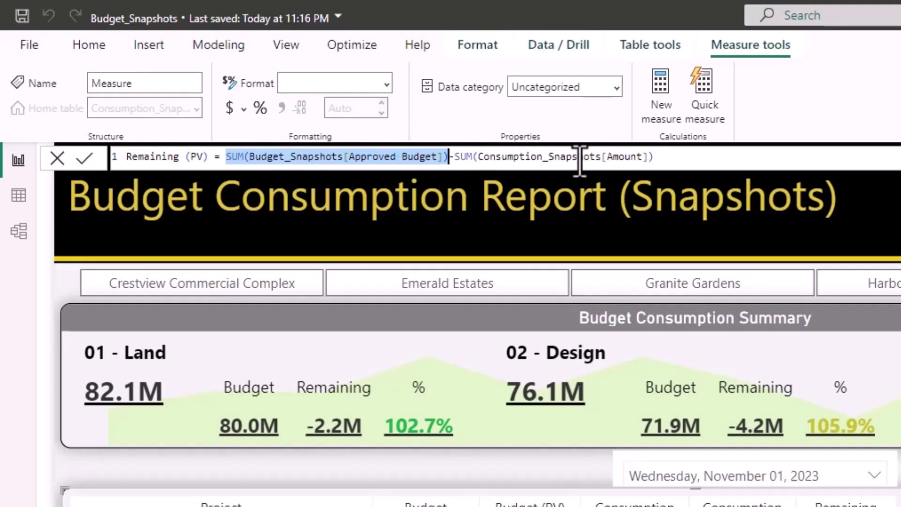
{"action": "left_click", "coordinate": [86, 159]}
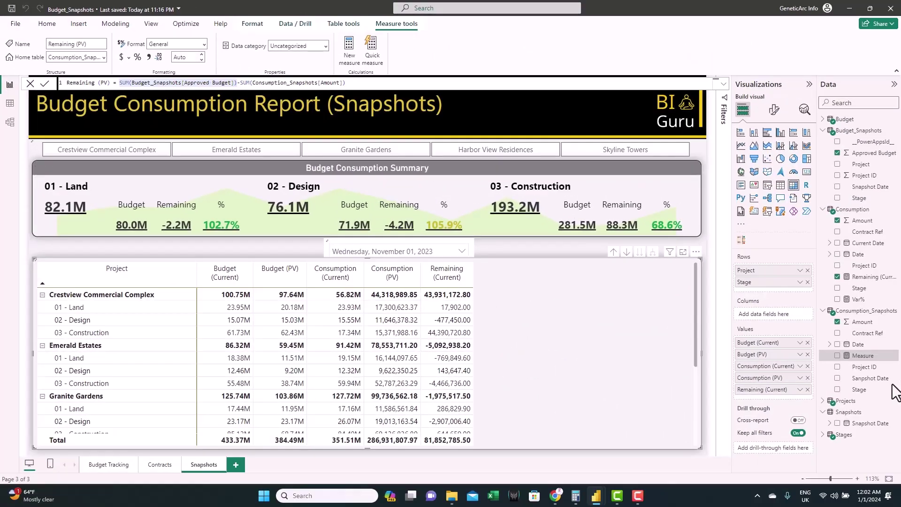
{"action": "left_click_drag", "start_coordinate": [869, 369], "coordinate": [806, 393]}
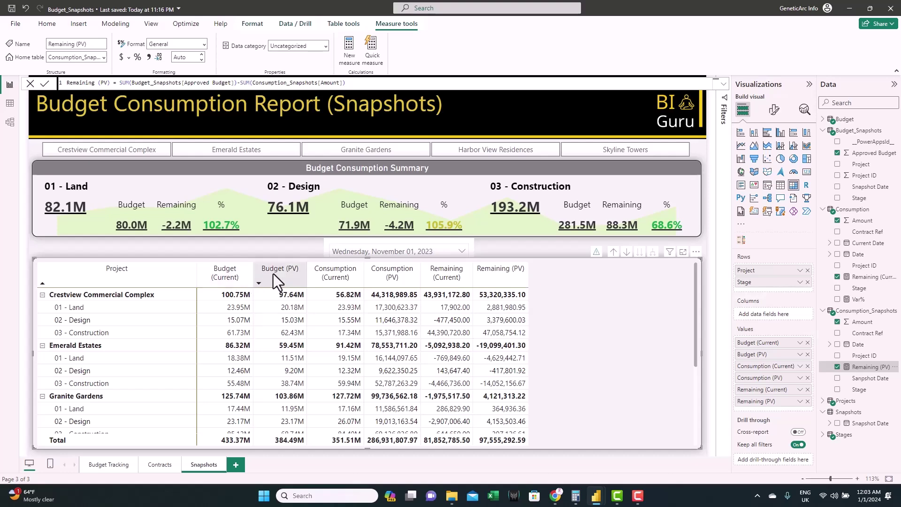
{"action": "left_click_drag", "start_coordinate": [270, 276], "coordinate": [267, 275]}
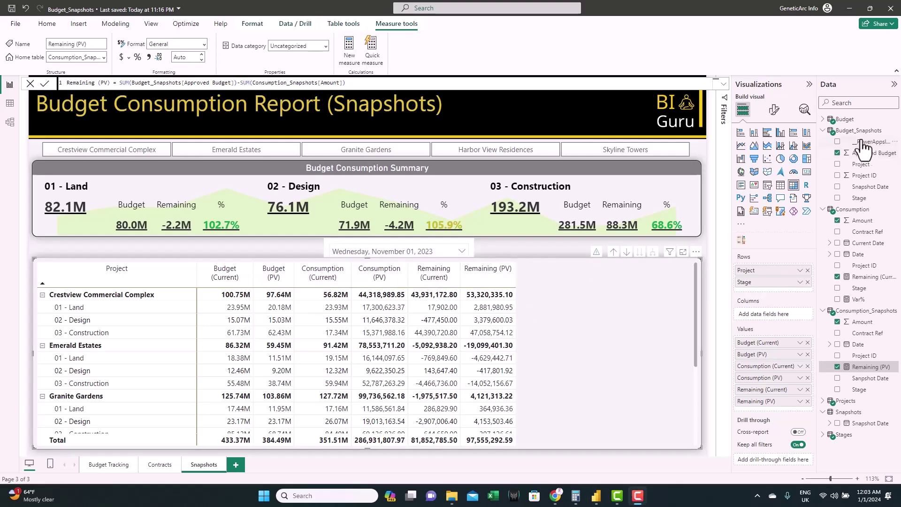
In Budget, create the measure Budget (Change) = sum(Budget[Approved Budget])-SUM(Budget_Snapshots[Approved Budget]), place it after Budget (PV) in the matrix, and narrow its column
{"action": "right_click", "coordinate": [846, 122]}
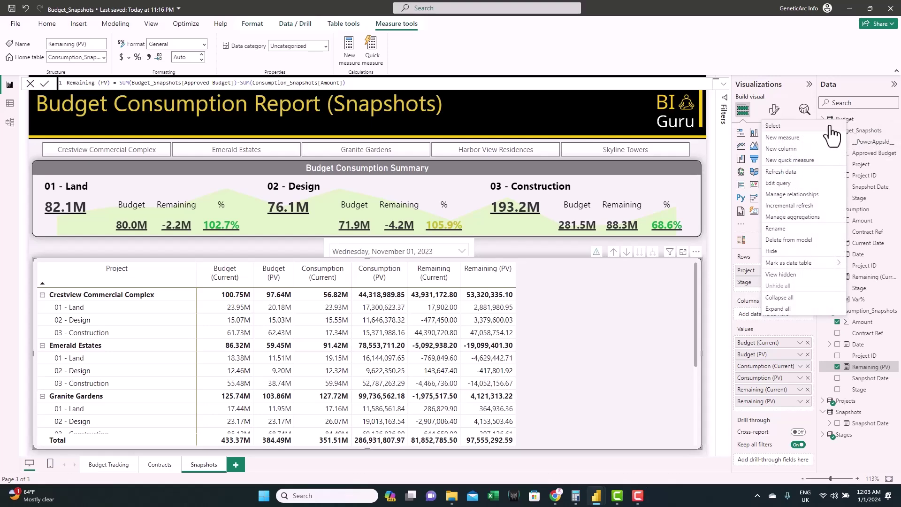
{"action": "left_click", "coordinate": [794, 138]}
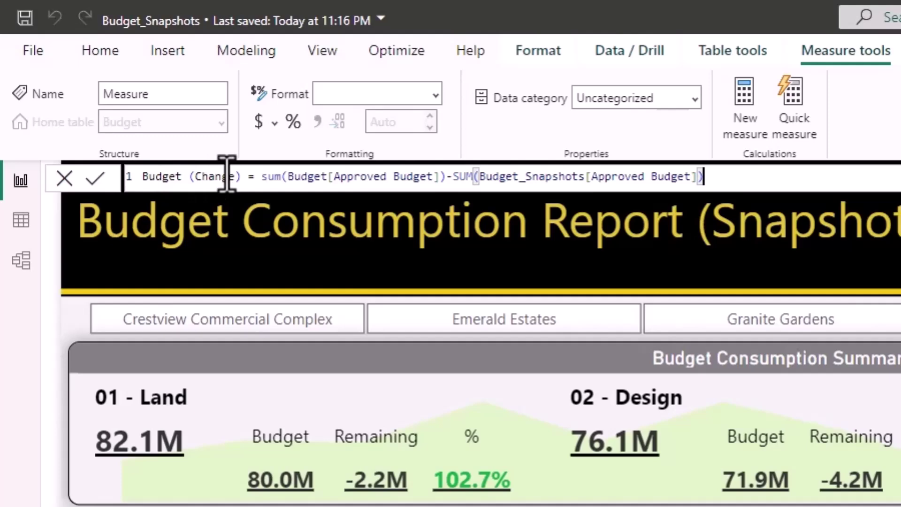
{"action": "left_click_drag", "start_coordinate": [262, 178], "coordinate": [445, 178]}
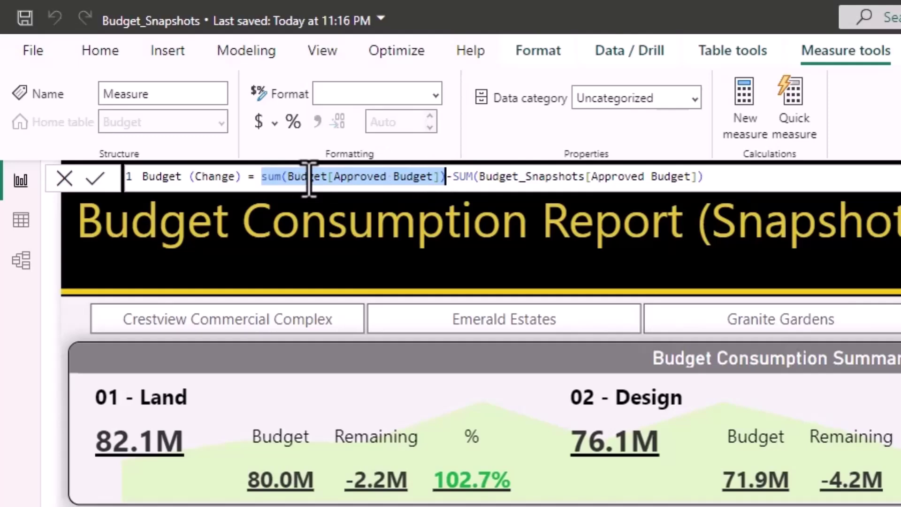
{"action": "left_click_drag", "start_coordinate": [453, 178], "coordinate": [718, 177]}
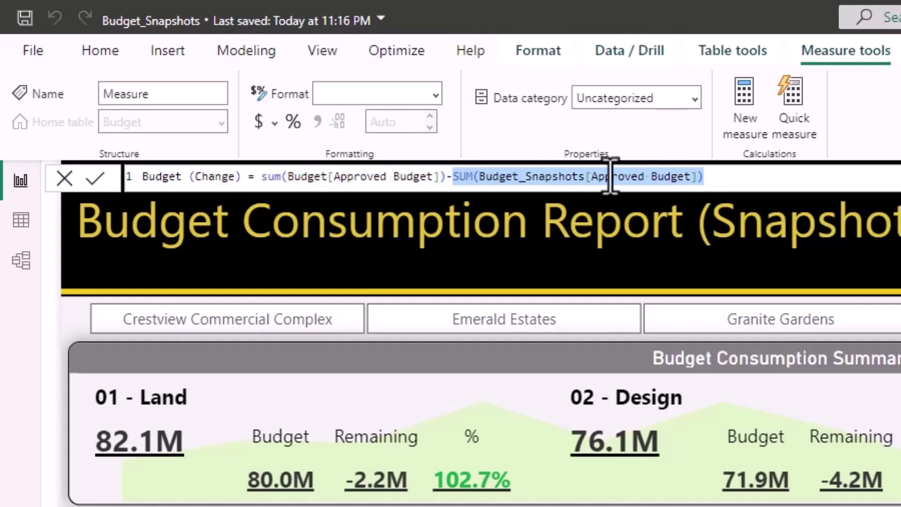
{"action": "left_click", "coordinate": [96, 177]}
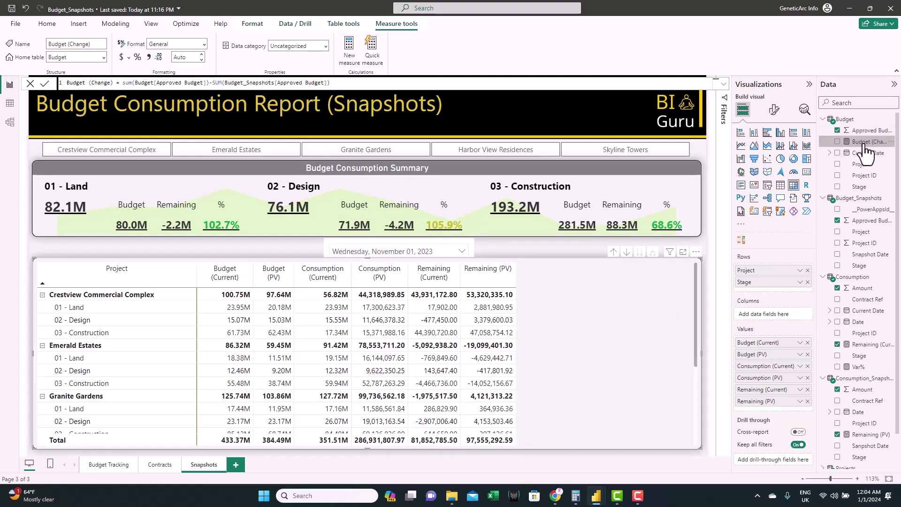
{"action": "left_click_drag", "start_coordinate": [864, 149], "coordinate": [763, 373]}
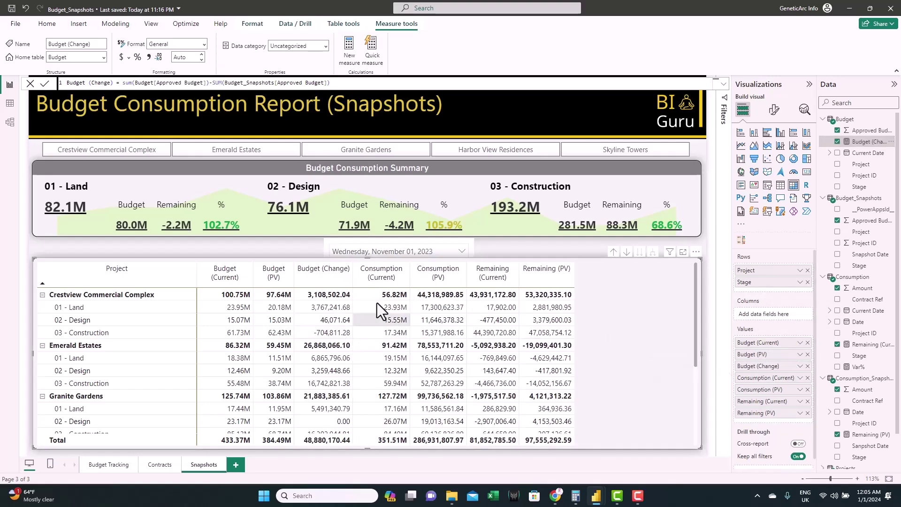
{"action": "left_click_drag", "start_coordinate": [352, 280], "coordinate": [341, 278]}
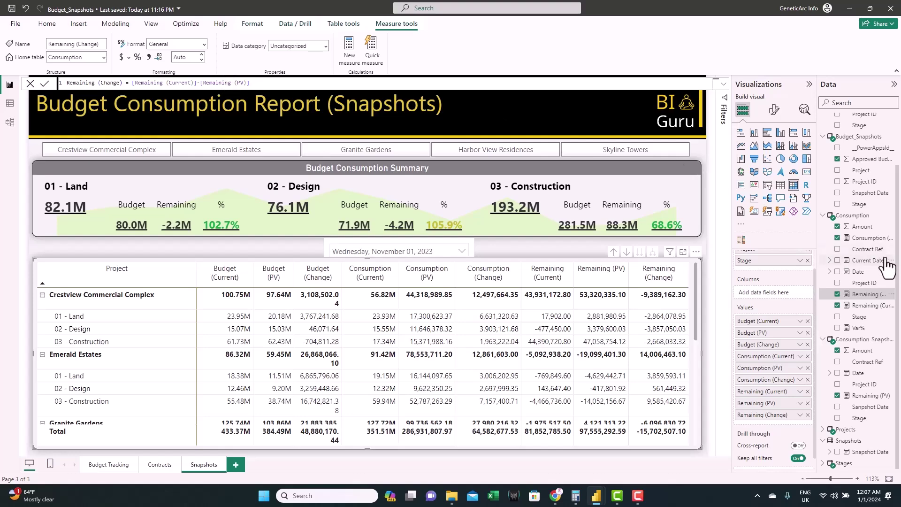
Review the Consumption (Change) formula and compare the matrix values for the December 01, 2023 and November 01, 2023 snapshots
{"action": "left_click", "coordinate": [869, 238]}
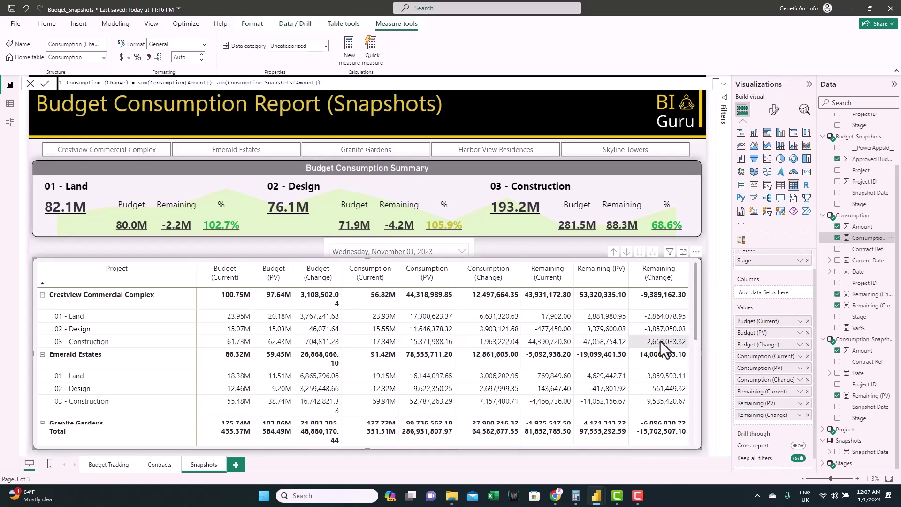
{"action": "left_click", "coordinate": [461, 252]}
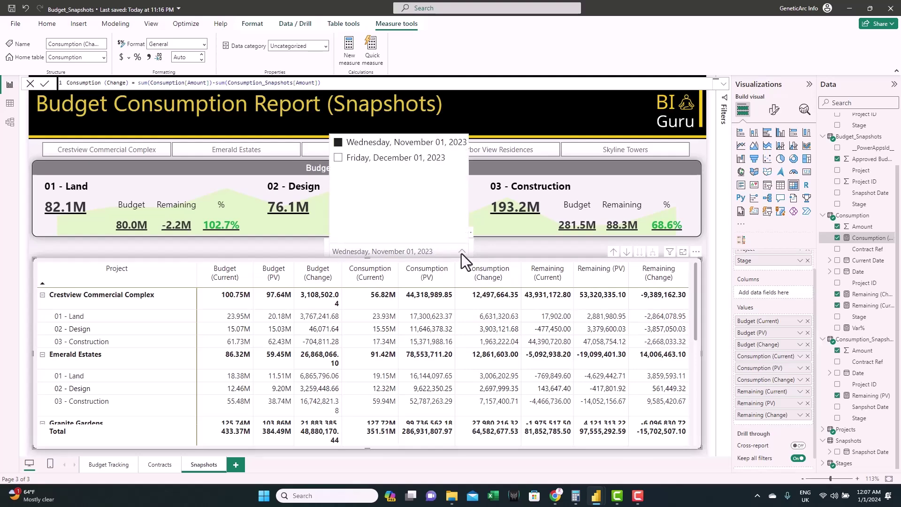
{"action": "left_click", "coordinate": [428, 159]}
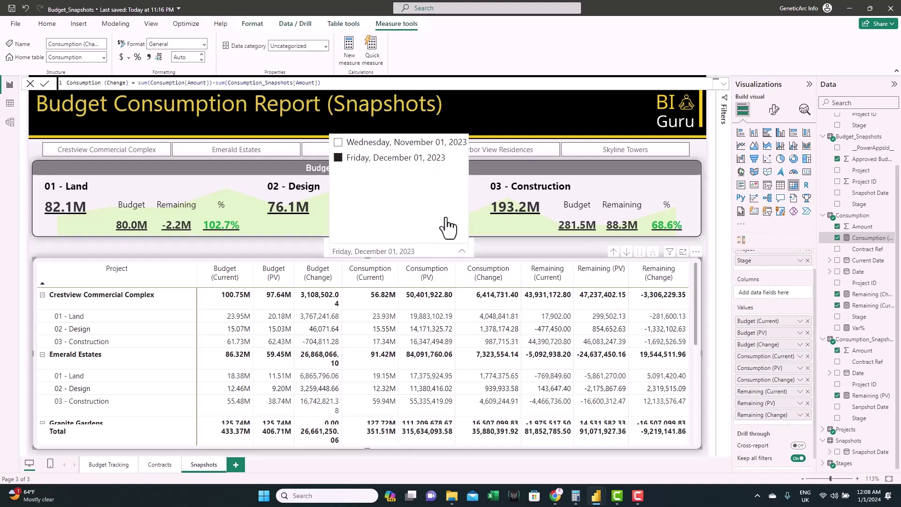
{"action": "left_click", "coordinate": [404, 142]}
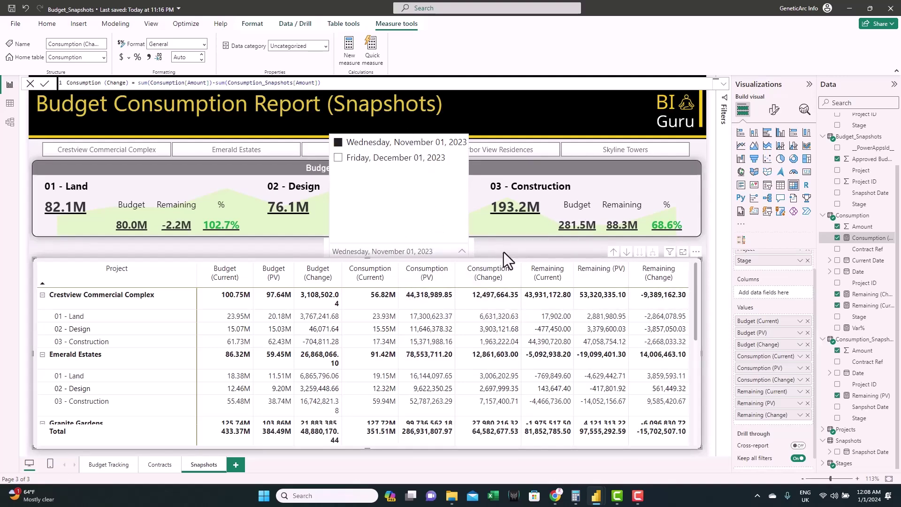
{"action": "left_click", "coordinate": [503, 252]}
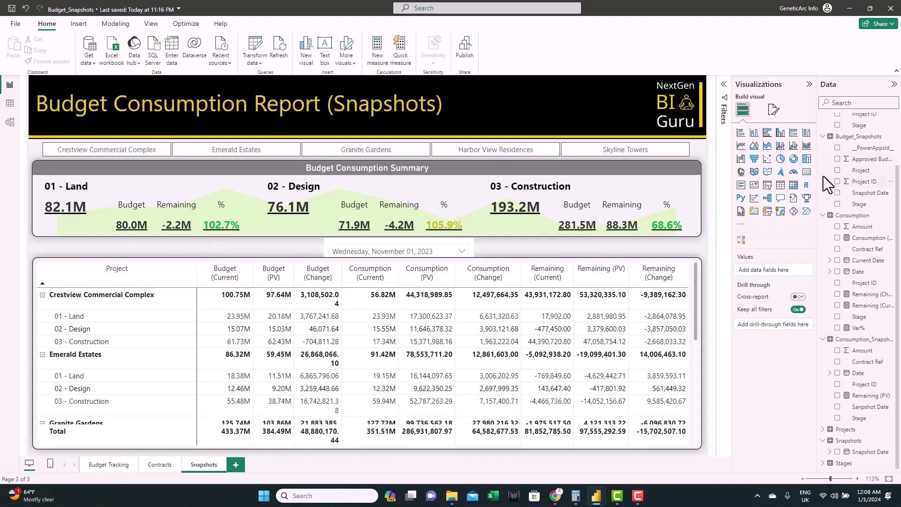
Insert a card visual and shrink it to a thin strip between the summary and the matrix, beside the date slicer
{"action": "left_click", "coordinate": [807, 173]}
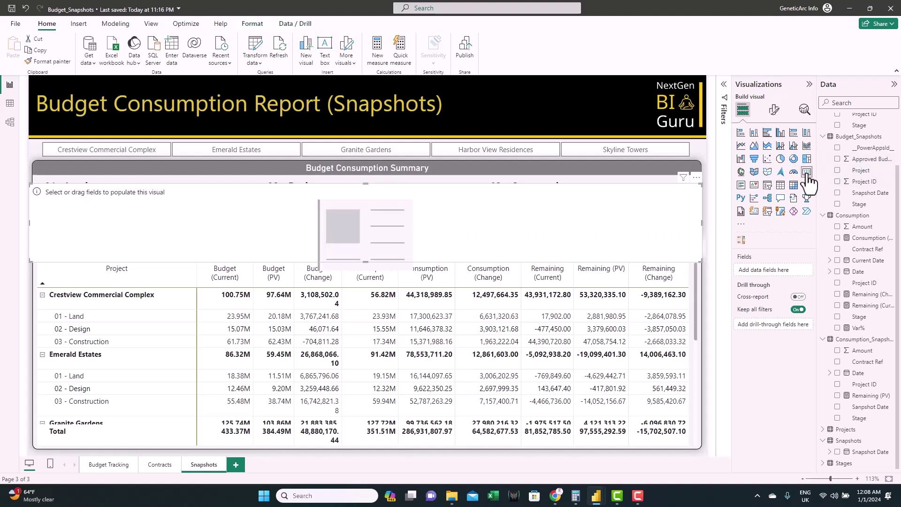
{"action": "left_click_drag", "start_coordinate": [363, 182], "coordinate": [372, 237]}
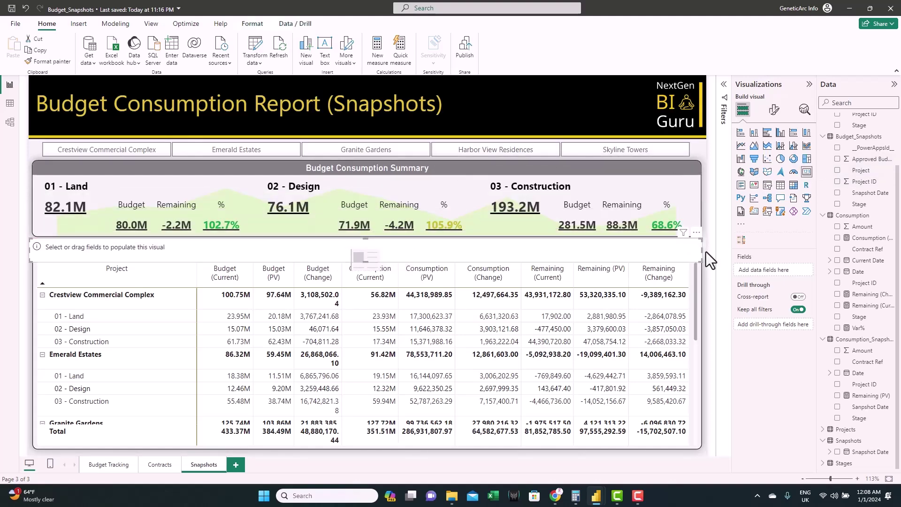
{"action": "left_click_drag", "start_coordinate": [703, 250], "coordinate": [292, 250]}
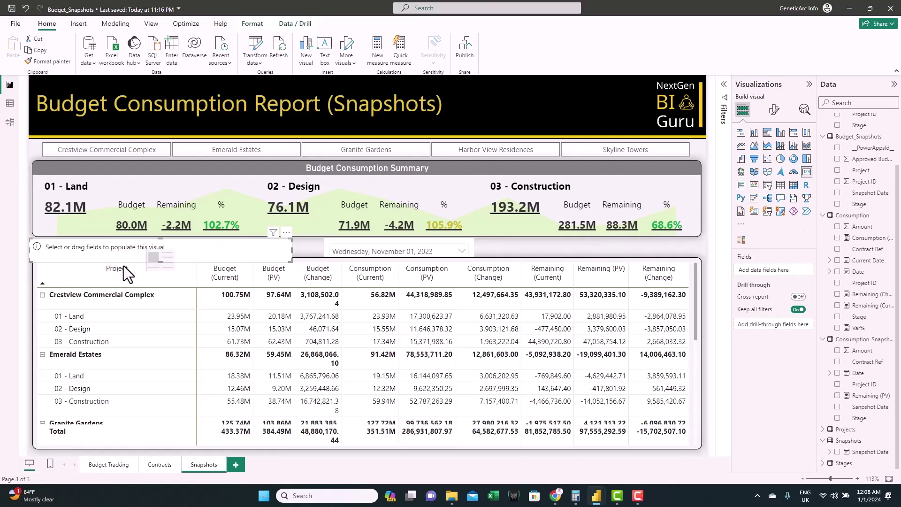
{"action": "left_click_drag", "start_coordinate": [158, 262], "coordinate": [161, 254]}
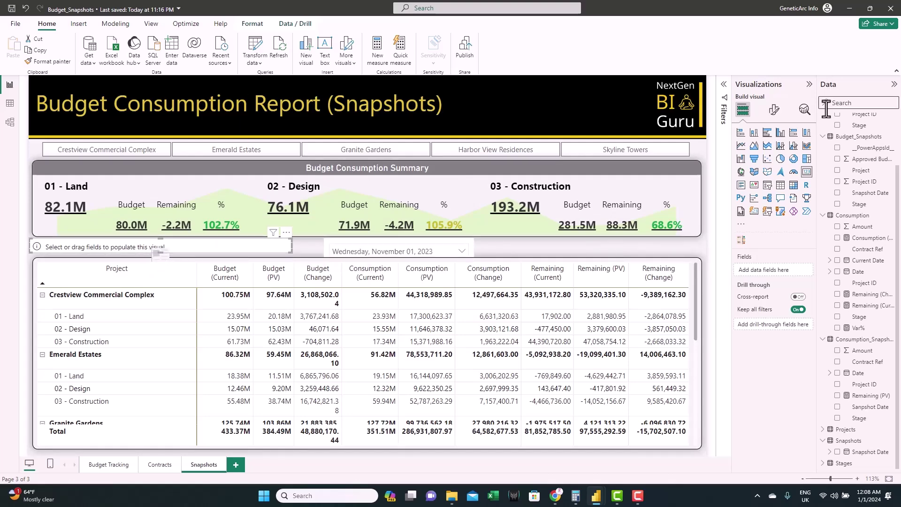
Add Current Date from the Budget table to the card and increase the card's height
{"action": "scroll", "coordinate": [855, 181], "scroll_direction": "up", "scroll_amount": 2}
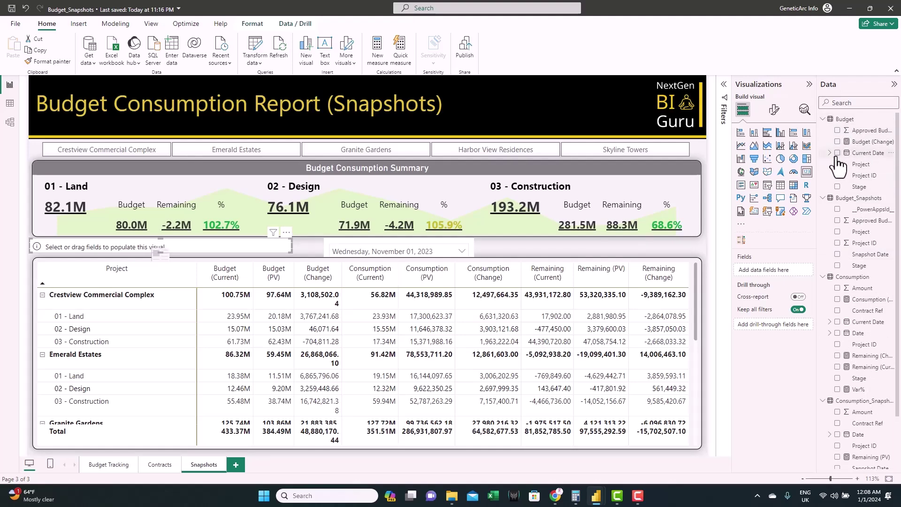
{"action": "left_click", "coordinate": [838, 153]}
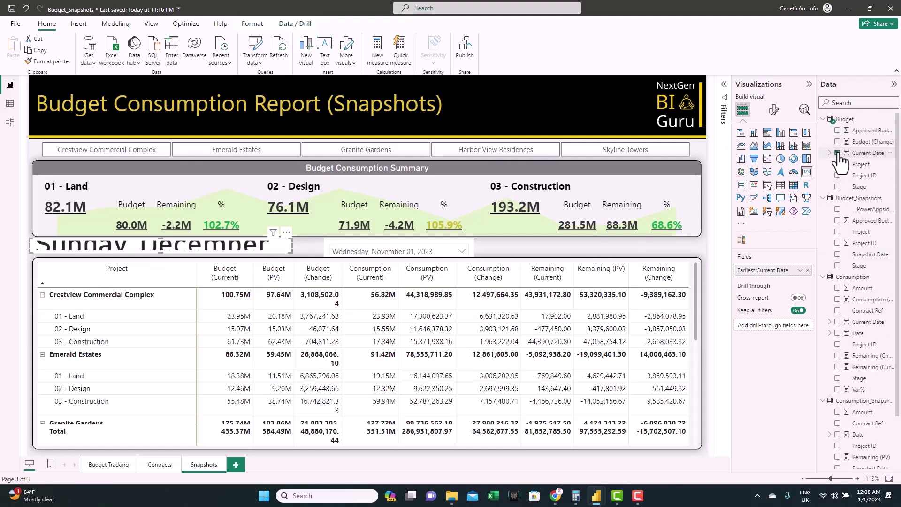
{"action": "left_click_drag", "start_coordinate": [160, 252], "coordinate": [160, 266]}
Set the date card's callout value font size to 12 and turn off its category label
{"action": "left_click", "coordinate": [774, 110]}
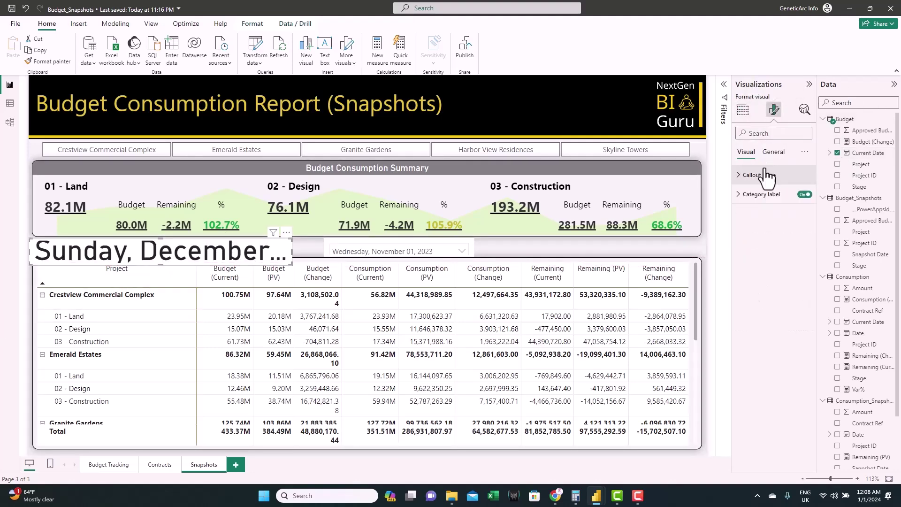
{"action": "left_click", "coordinate": [758, 175]}
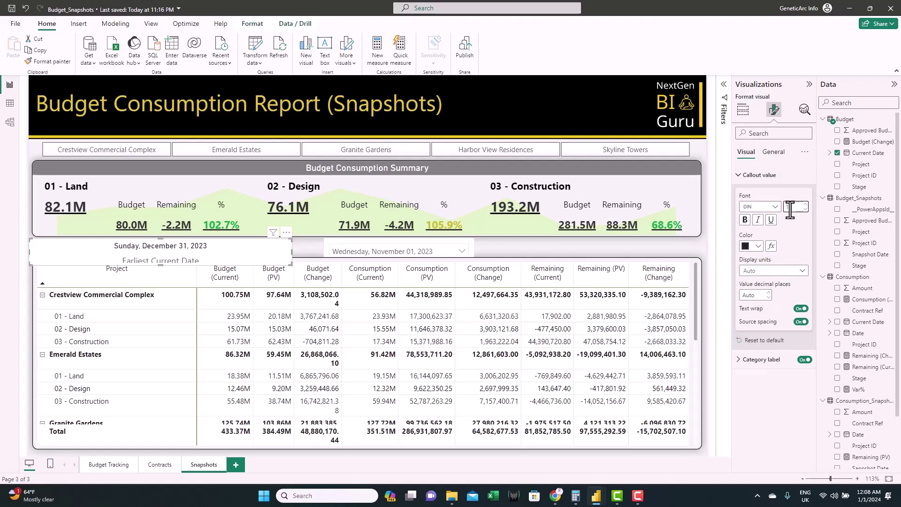
{"action": "left_click", "coordinate": [804, 360]}
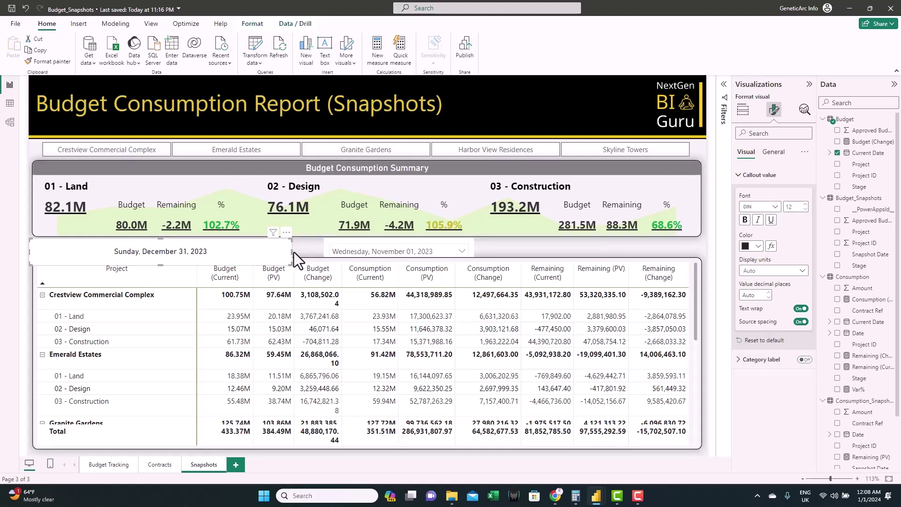
Set the date card's callout font to Segoe UI, then narrow the card and shift it toward the slicer
{"action": "left_click", "coordinate": [762, 209]}
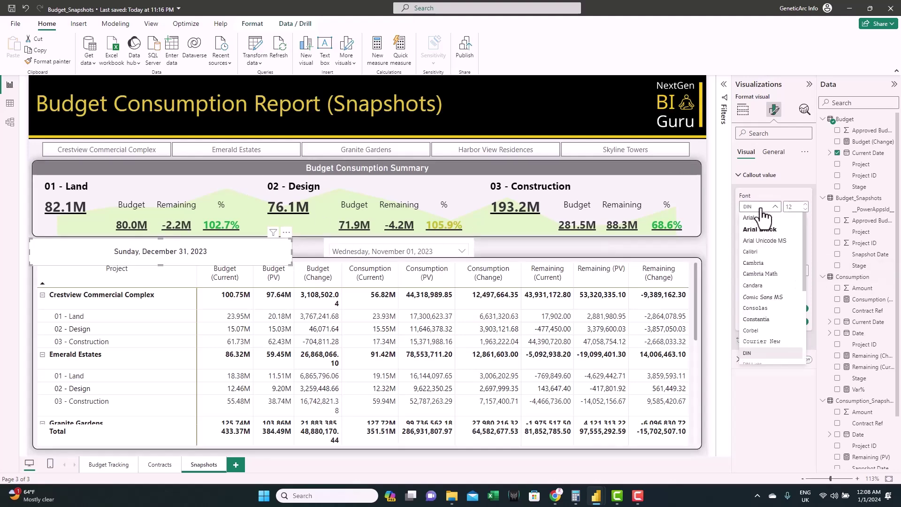
{"action": "scroll", "coordinate": [784, 328], "scroll_direction": "down", "scroll_amount": 3}
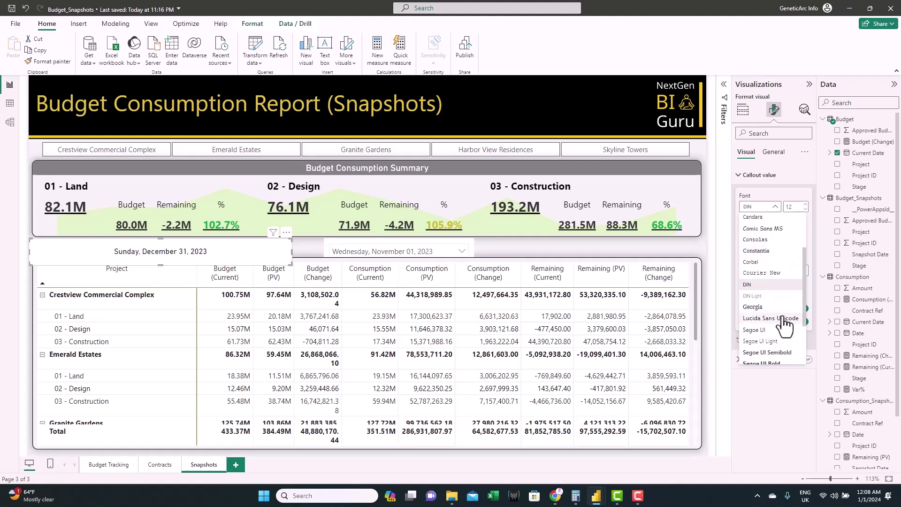
{"action": "scroll", "coordinate": [785, 324], "scroll_direction": "down", "scroll_amount": 1}
{"action": "left_click", "coordinate": [764, 311]}
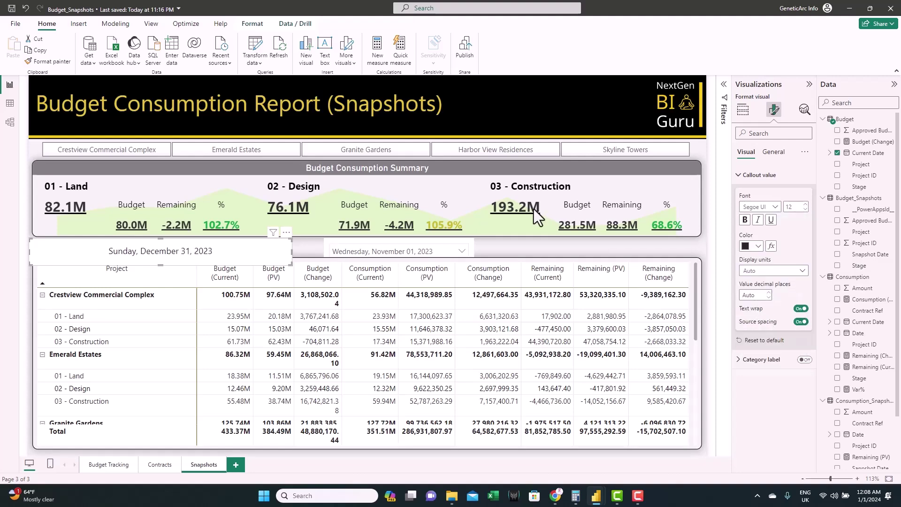
{"action": "left_click_drag", "start_coordinate": [290, 264], "coordinate": [206, 250]}
{"action": "left_click_drag", "start_coordinate": [64, 252], "coordinate": [127, 255]}
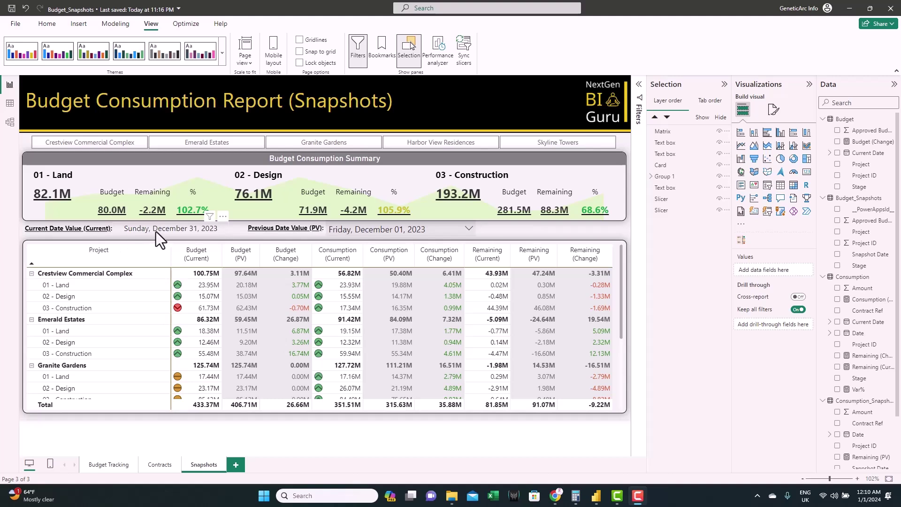
Check the snapshot dates offered by the Previous Date Value (PV) slicer and select the matrix
{"action": "left_click", "coordinate": [468, 229]}
{"action": "left_click", "coordinate": [470, 229]}
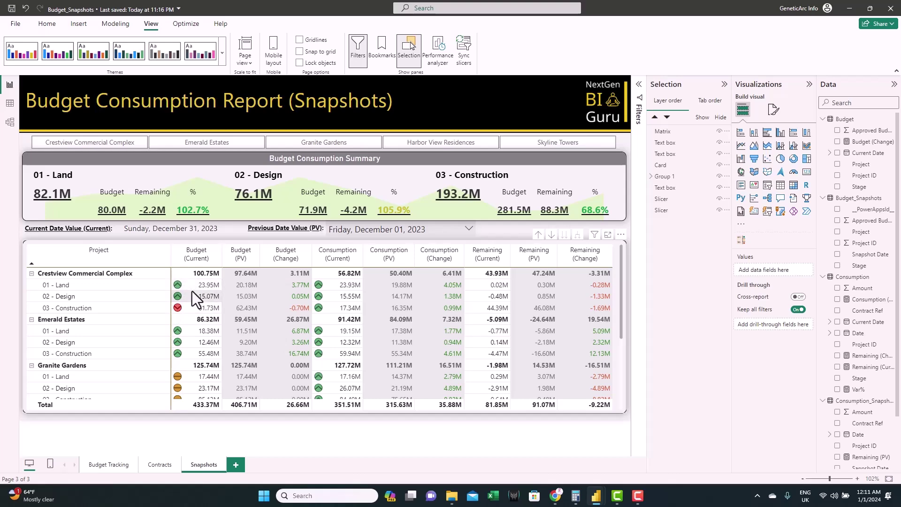
{"action": "left_click", "coordinate": [187, 241]}
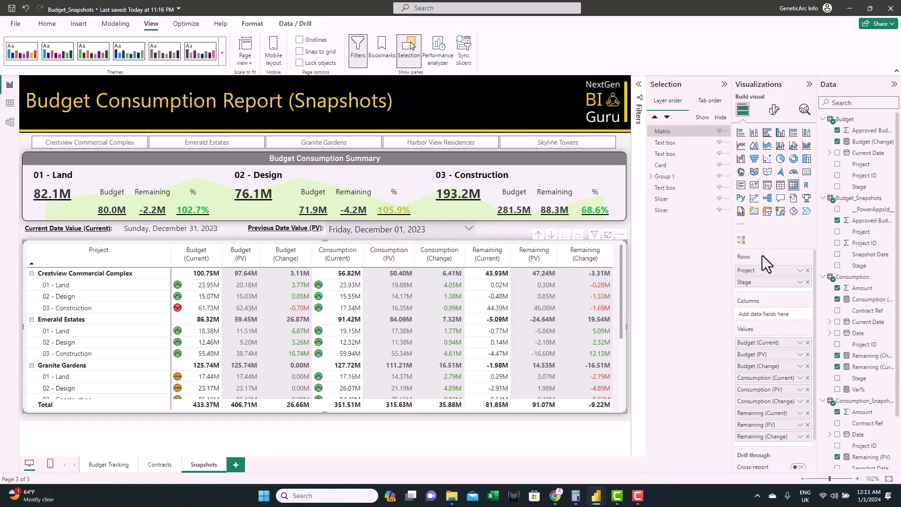
Review the matrix's icon conditional formatting rules for Budget (Current), including the icon styles, and keep them as they are
{"action": "left_click", "coordinate": [801, 345]}
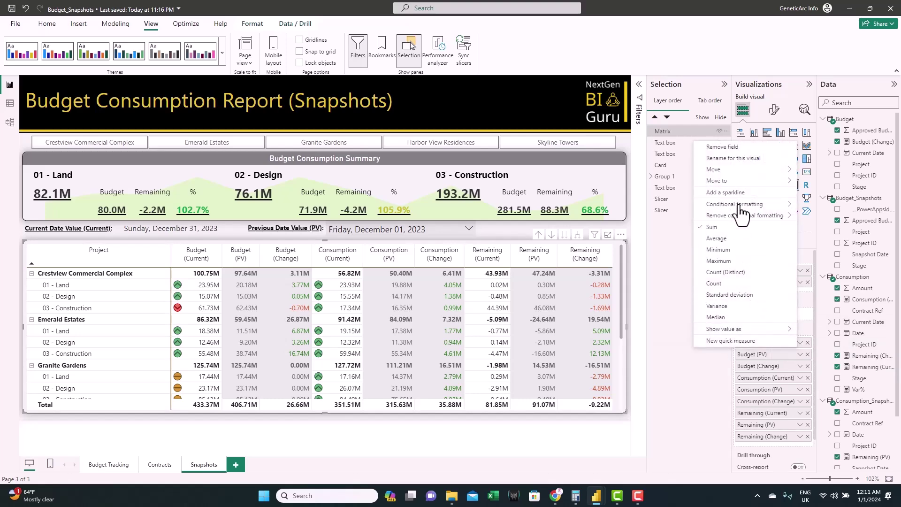
{"action": "mouse_move", "coordinate": [744, 207]}
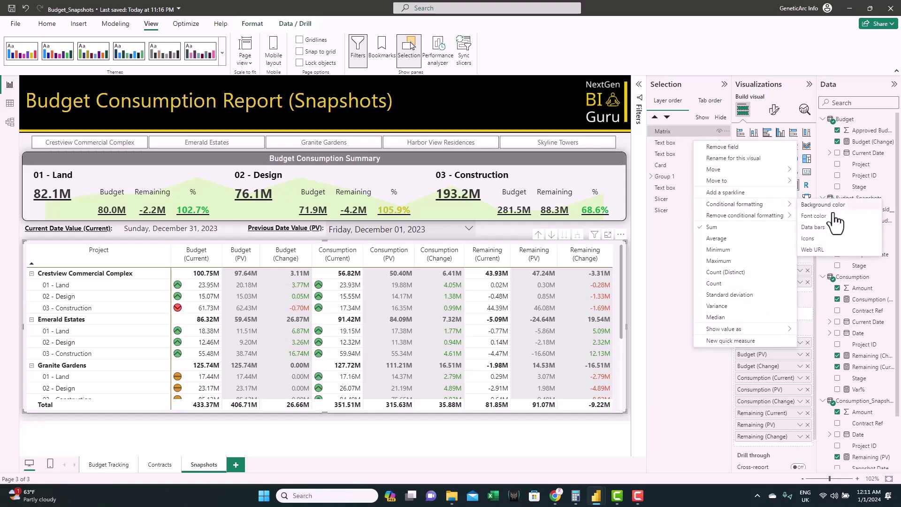
{"action": "left_click", "coordinate": [808, 239]}
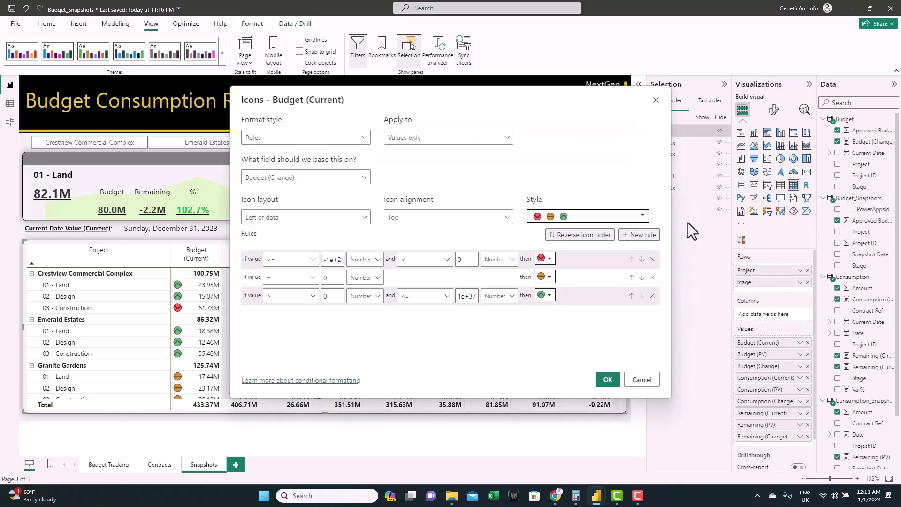
{"action": "left_click", "coordinate": [643, 215]}
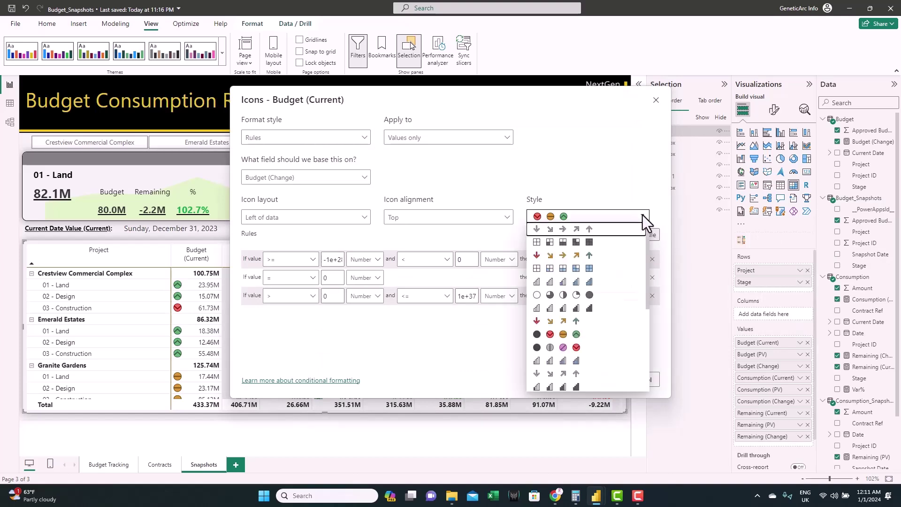
{"action": "left_click", "coordinate": [593, 212]}
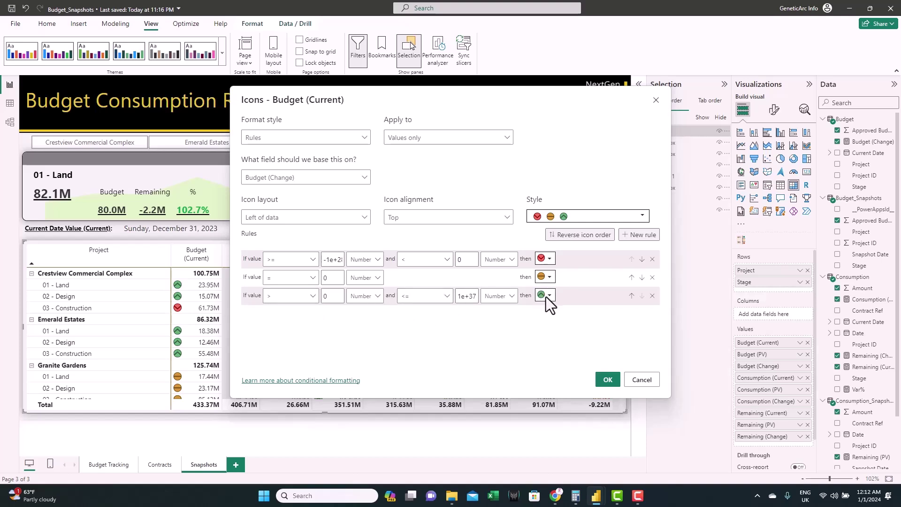
{"action": "left_click", "coordinate": [605, 380]}
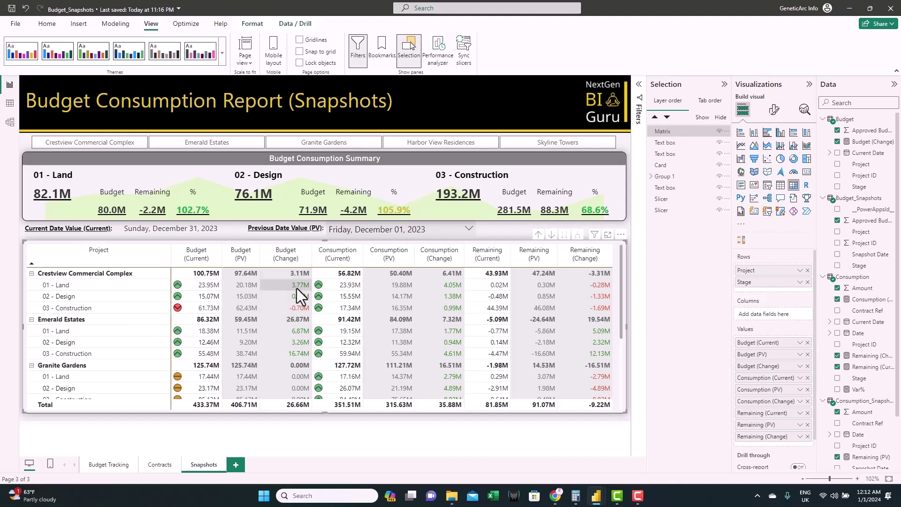
Review the font color conditional formatting rules for Budget (Change), keep them, and deselect the matrix
{"action": "left_click", "coordinate": [801, 366]}
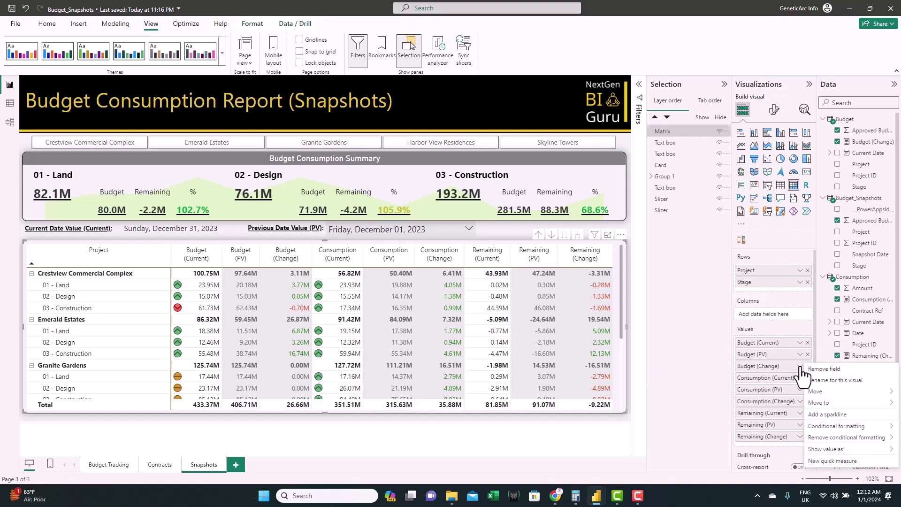
{"action": "mouse_move", "coordinate": [826, 429]}
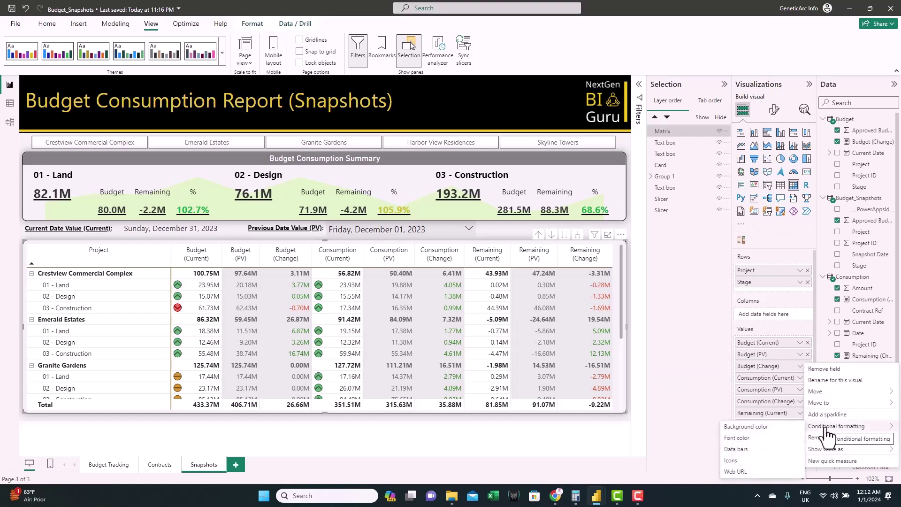
{"action": "left_click", "coordinate": [746, 443]}
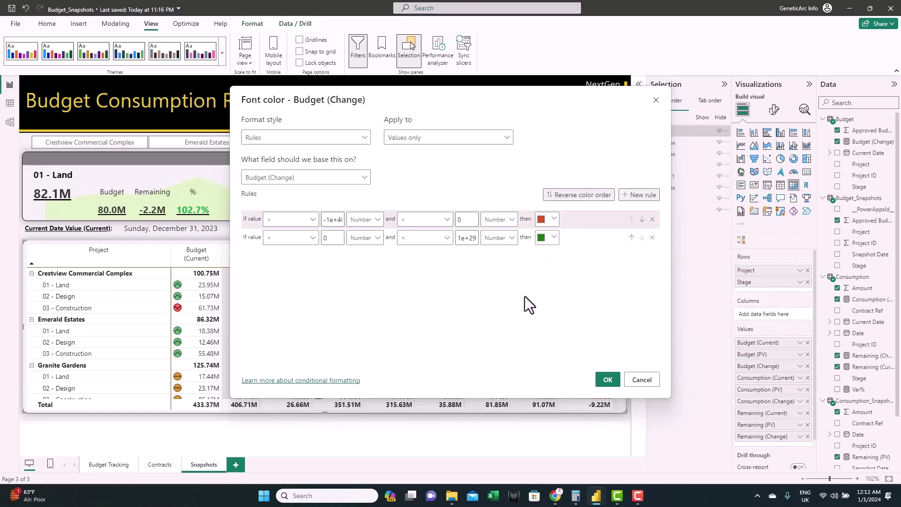
{"action": "left_click", "coordinate": [607, 381]}
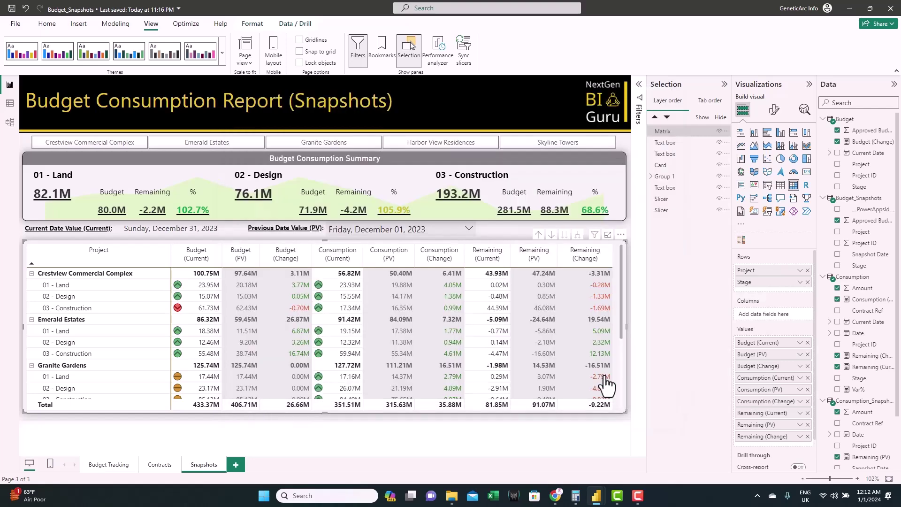
{"action": "left_click", "coordinate": [374, 432]}
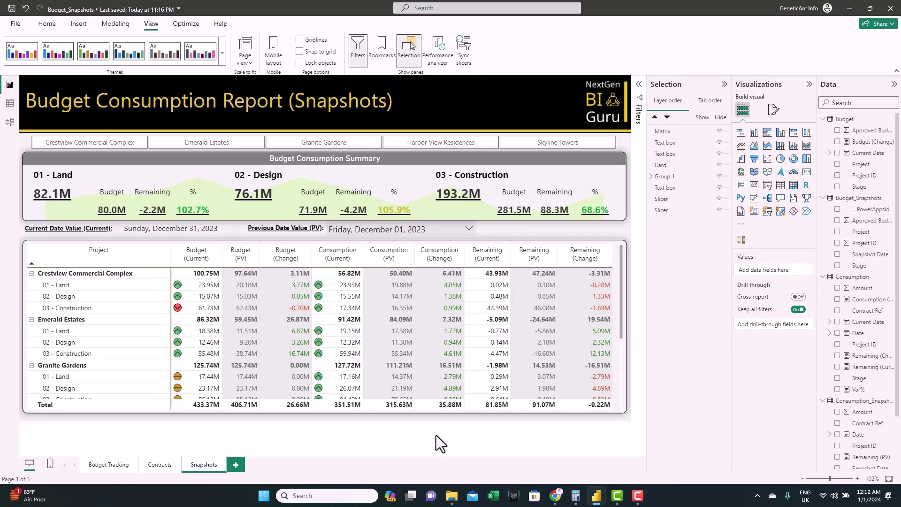
Collapse the Selection pane, then save the report and publish it to My workspace, replacing the existing Budget_Snapshots dataset
{"action": "left_click", "coordinate": [724, 84]}
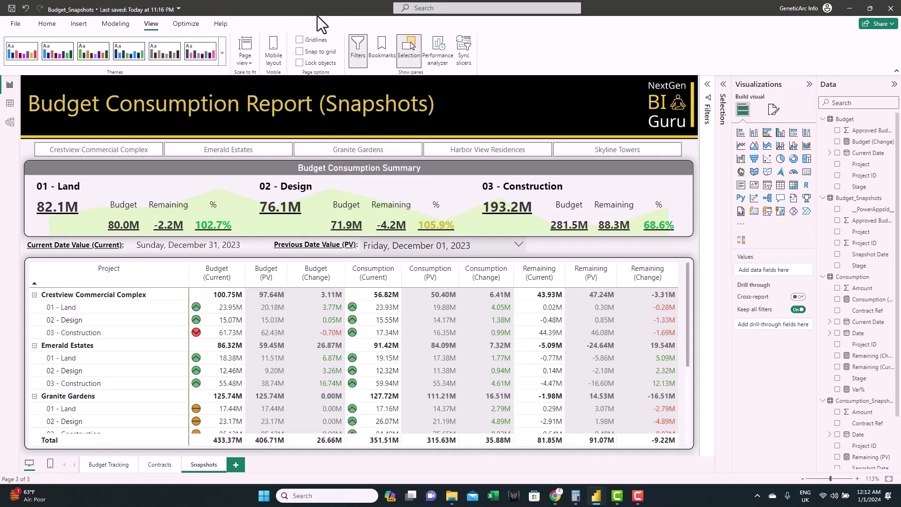
{"action": "left_click", "coordinate": [47, 24]}
{"action": "left_click", "coordinate": [466, 59]}
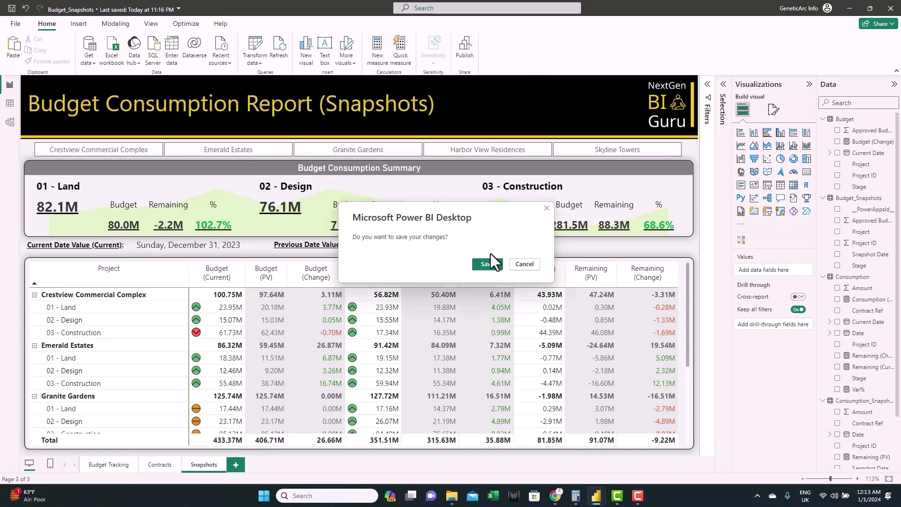
{"action": "left_click", "coordinate": [487, 264]}
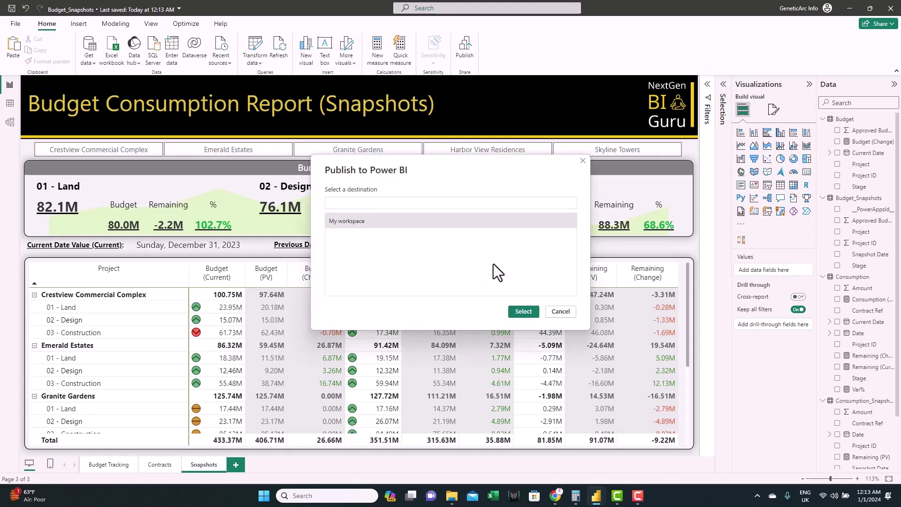
{"action": "left_click", "coordinate": [522, 312]}
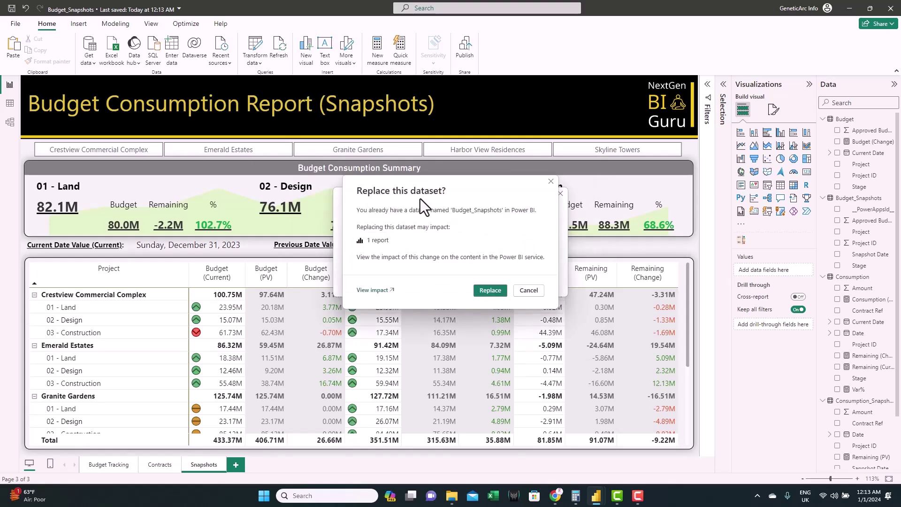
{"action": "left_click", "coordinate": [485, 292]}
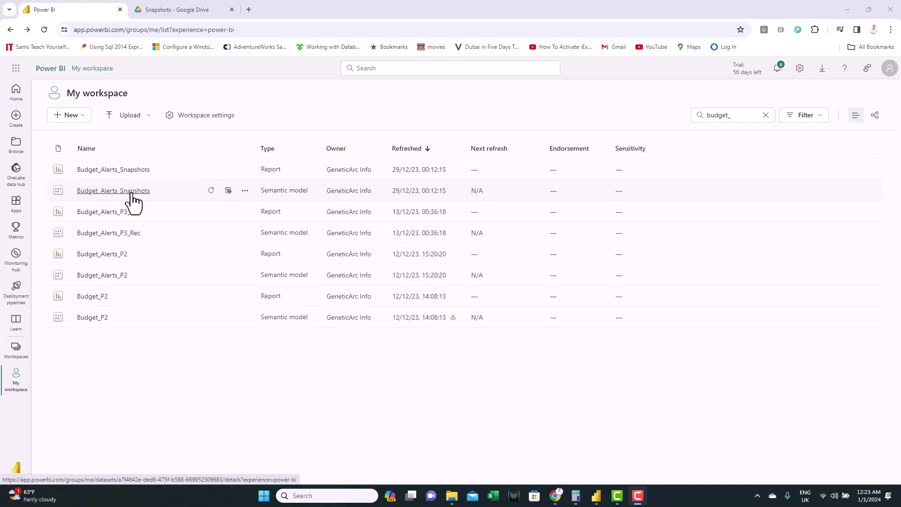
In the Power BI service, open the Budget_Alerts_Snapshots semantic model's settings and expand its data source credentials
{"action": "left_click", "coordinate": [245, 191]}
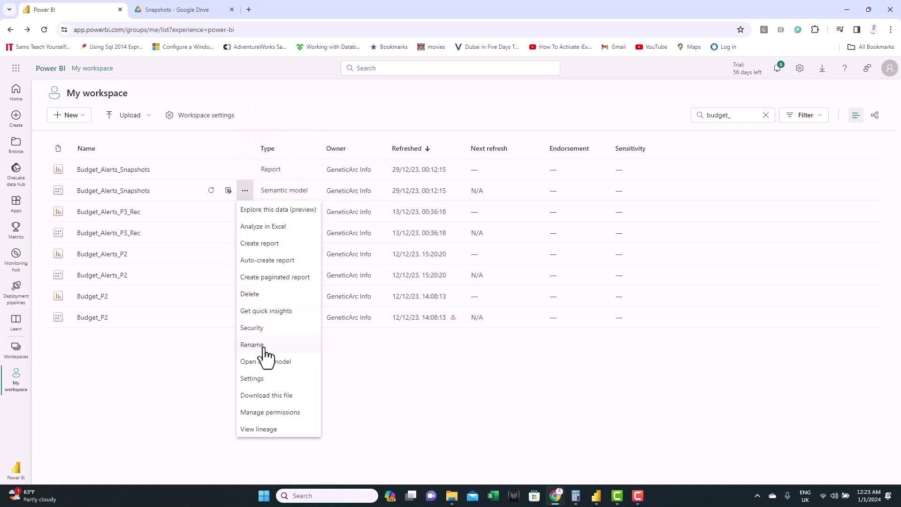
{"action": "left_click", "coordinate": [247, 380]}
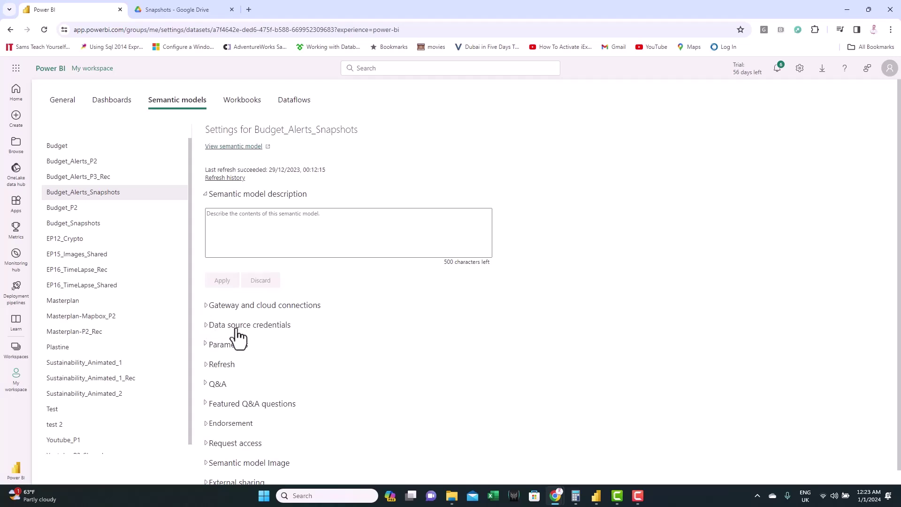
{"action": "left_click", "coordinate": [207, 327]}
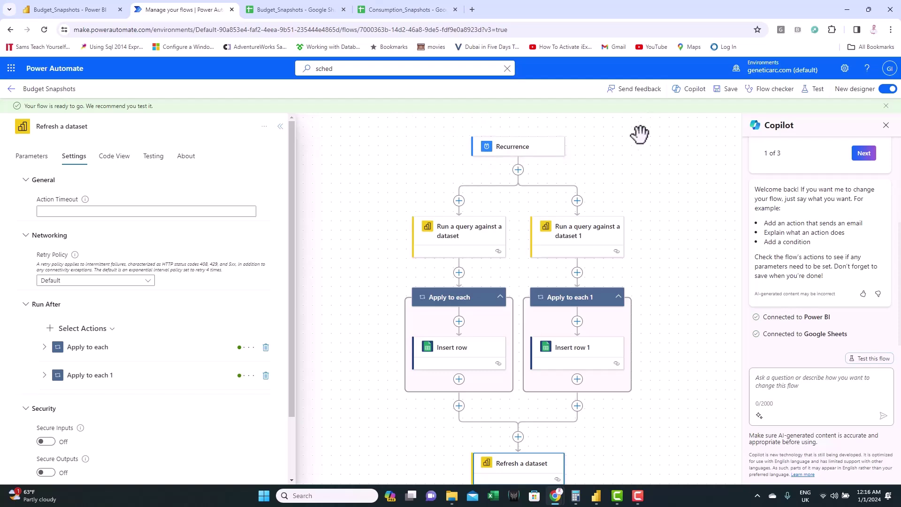
In Power Automate, run a manual test of the Budget Snapshots flow
{"action": "left_click", "coordinate": [809, 92]}
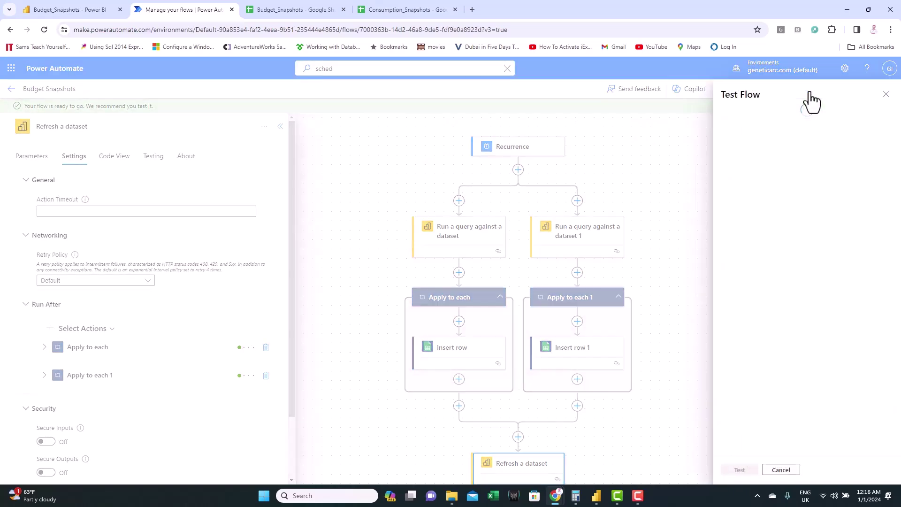
{"action": "left_click", "coordinate": [726, 115]}
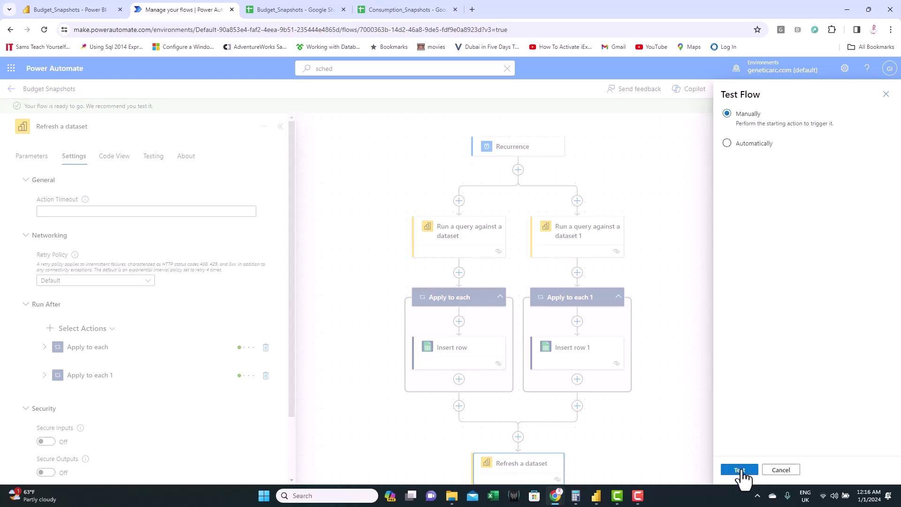
{"action": "left_click", "coordinate": [741, 471]}
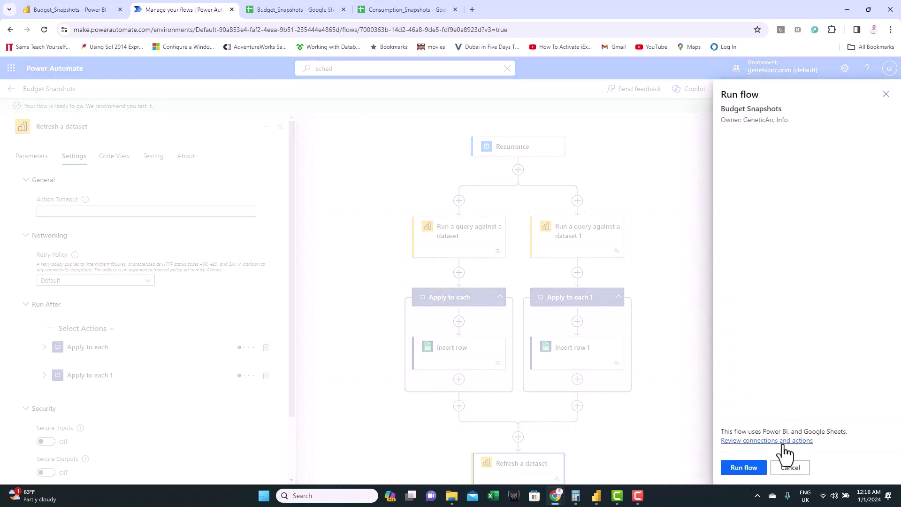
{"action": "left_click", "coordinate": [743, 470]}
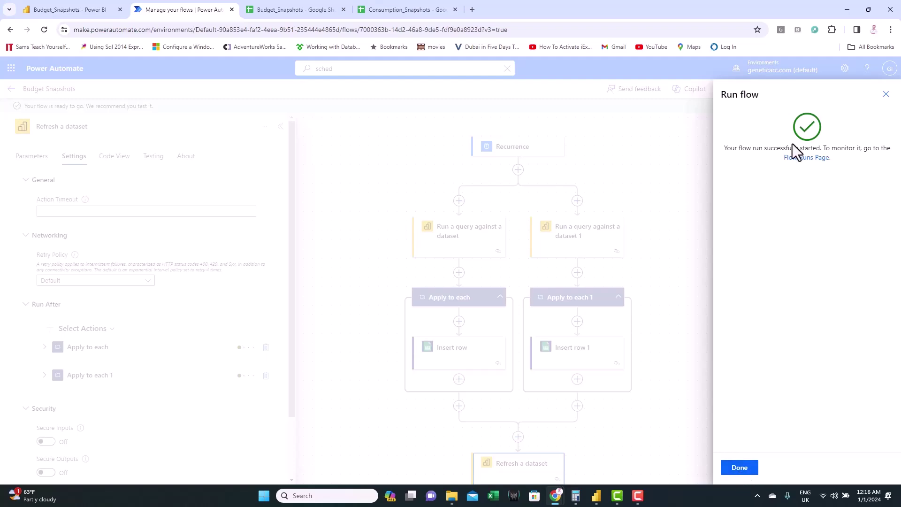
{"action": "left_click", "coordinate": [743, 471]}
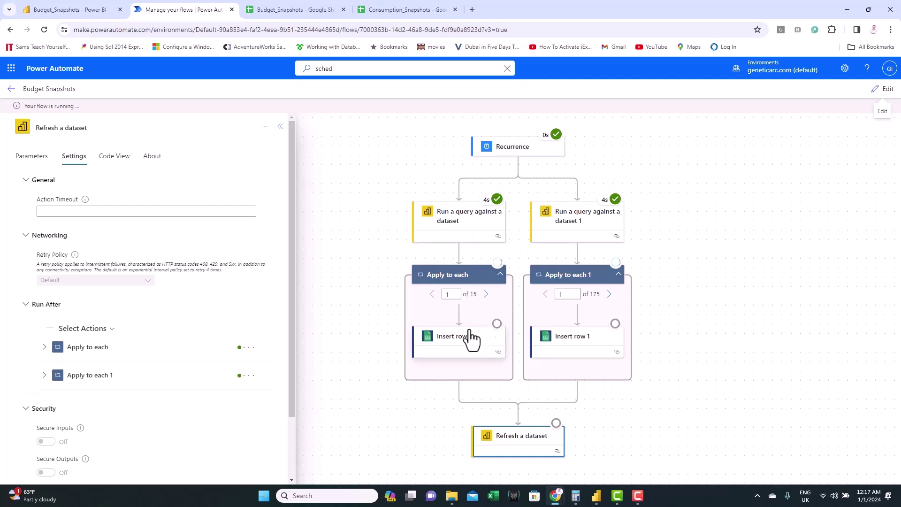
Examine the newly inserted snapshot rows and their __PowerAppsId__ values in the Budget_Snapshots Google Sheet
{"action": "left_click", "coordinate": [289, 7]}
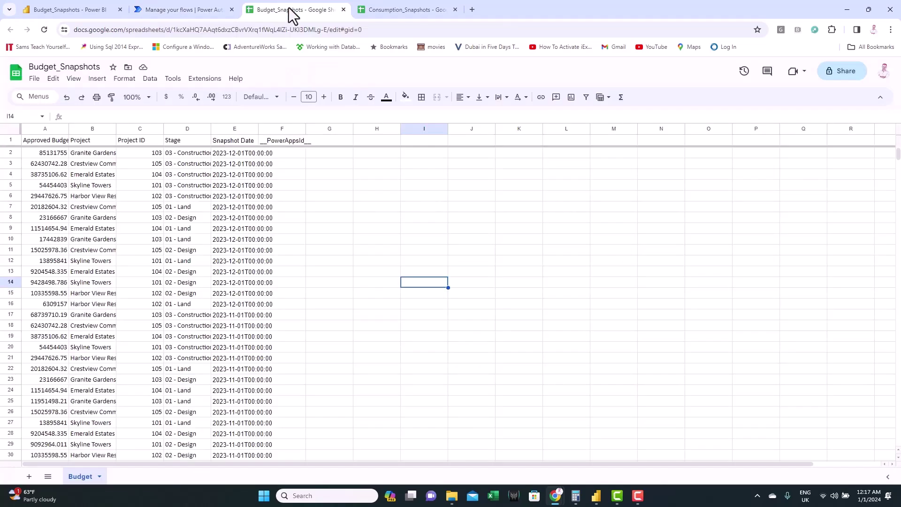
{"action": "scroll", "coordinate": [282, 238], "scroll_direction": "down", "scroll_amount": 5}
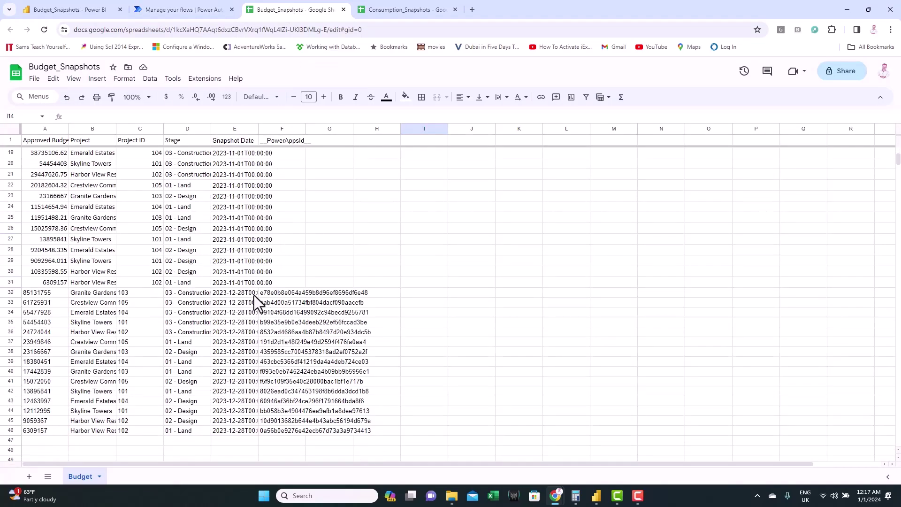
{"action": "scroll", "coordinate": [252, 371], "scroll_direction": "down", "scroll_amount": 2}
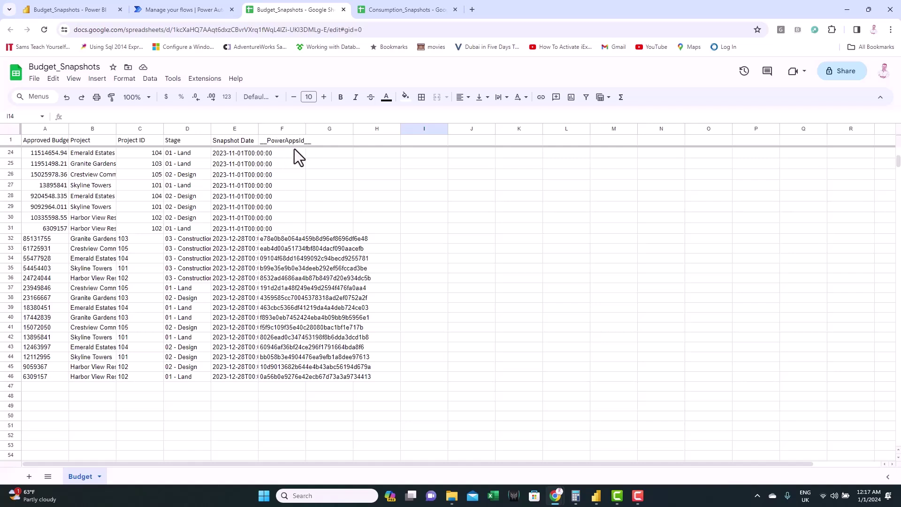
{"action": "left_click", "coordinate": [275, 238]}
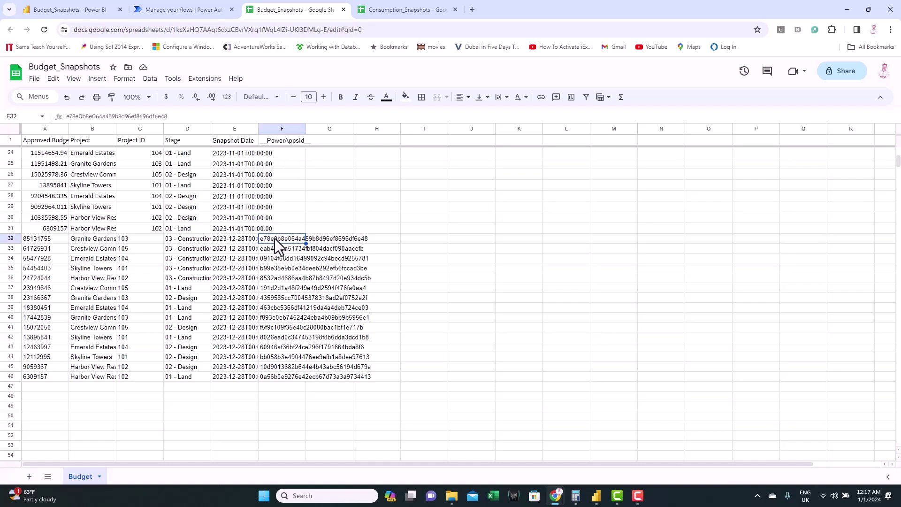
{"action": "left_click", "coordinate": [274, 263]}
{"action": "left_click", "coordinate": [274, 277]}
{"action": "left_click", "coordinate": [278, 298]}
{"action": "left_click", "coordinate": [277, 321]}
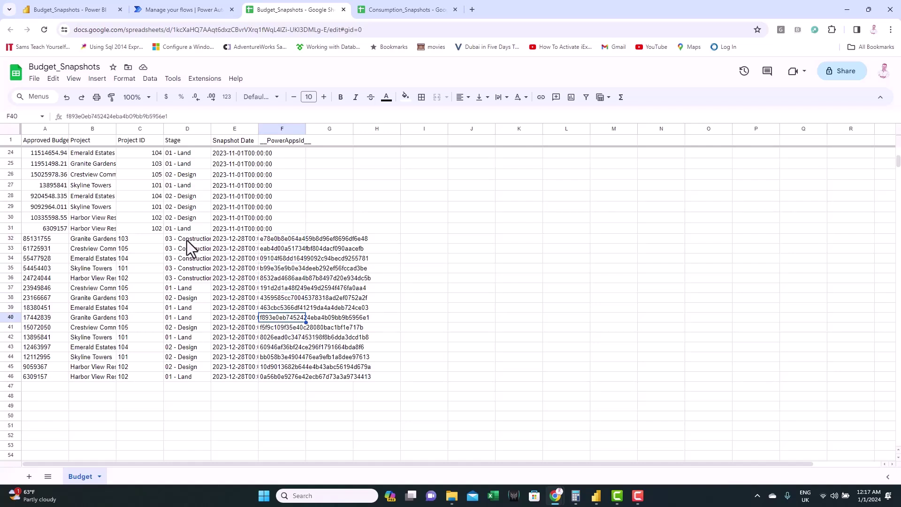
Examine the rows being added at the end of the Consumption_Snapshots Google Sheet
{"action": "left_click", "coordinate": [397, 13]}
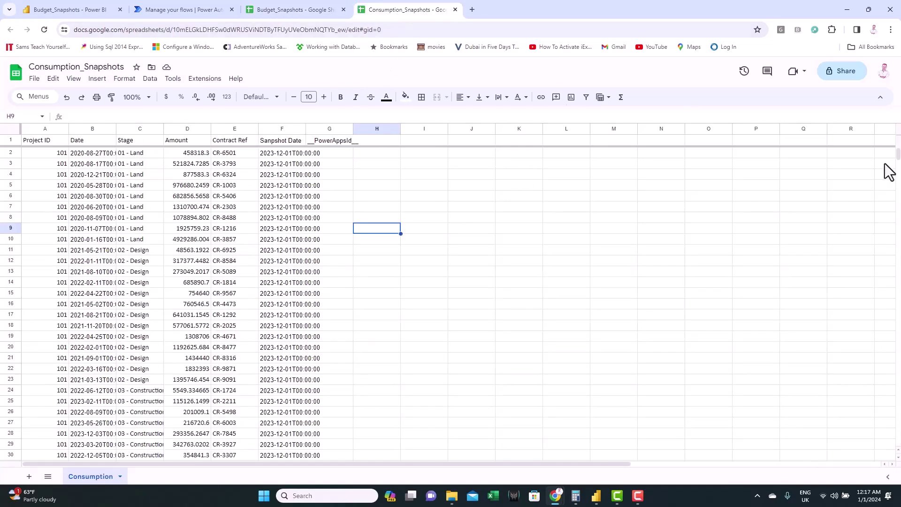
{"action": "left_click_drag", "start_coordinate": [899, 155], "coordinate": [877, 275]}
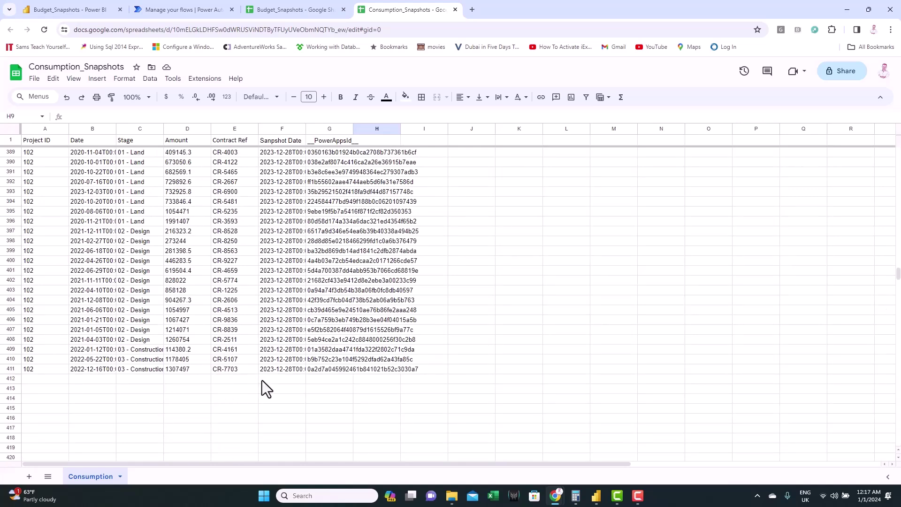
{"action": "scroll", "coordinate": [267, 388], "scroll_direction": "down", "scroll_amount": 1}
{"action": "scroll", "coordinate": [267, 388], "scroll_direction": "down", "scroll_amount": 2}
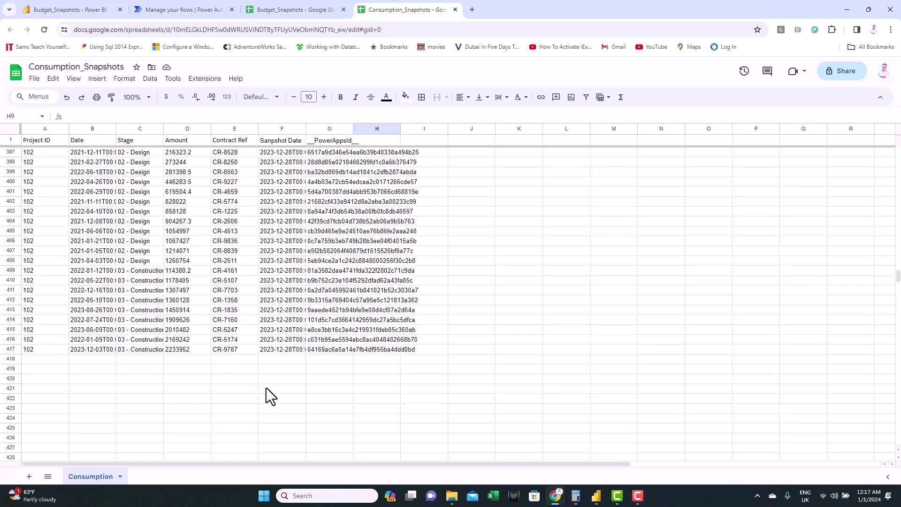
{"action": "scroll", "coordinate": [266, 387], "scroll_direction": "down", "scroll_amount": 1}
{"action": "scroll", "coordinate": [266, 387], "scroll_direction": "down", "scroll_amount": 1}
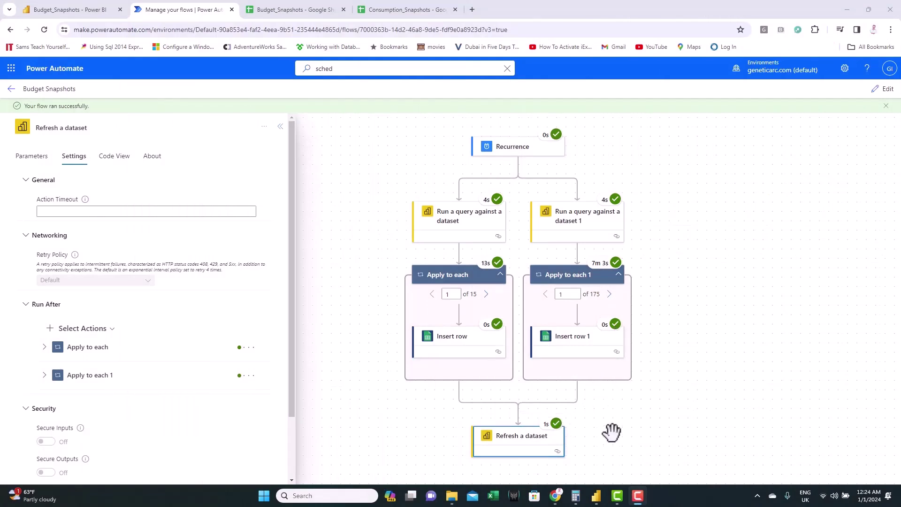
Review the finished flow run in Power Automate, then open the Budget_Alerts_Snapshots report from My workspace in Power BI
{"action": "scroll", "coordinate": [612, 428], "scroll_direction": "down", "scroll_amount": 1}
{"action": "scroll", "coordinate": [589, 416], "scroll_direction": "up", "scroll_amount": 1}
{"action": "scroll", "coordinate": [626, 305], "scroll_direction": "down", "scroll_amount": 1}
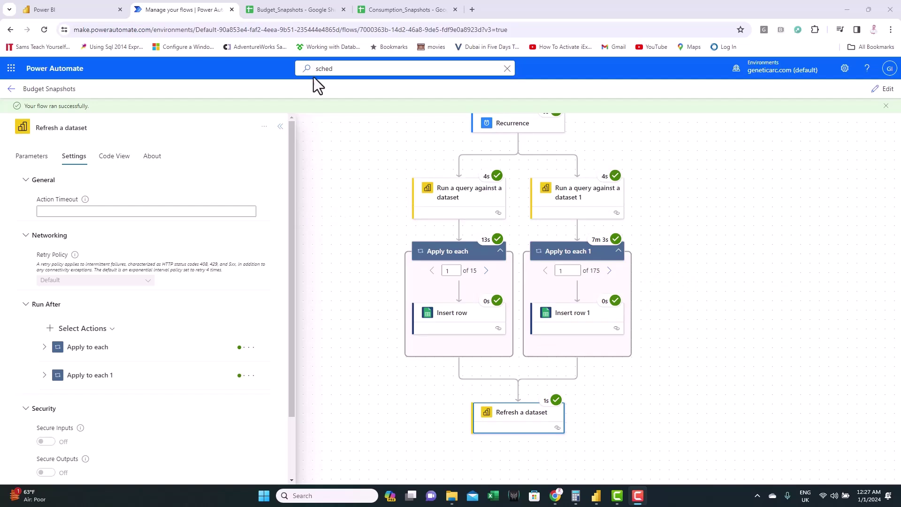
{"action": "left_click", "coordinate": [59, 8]}
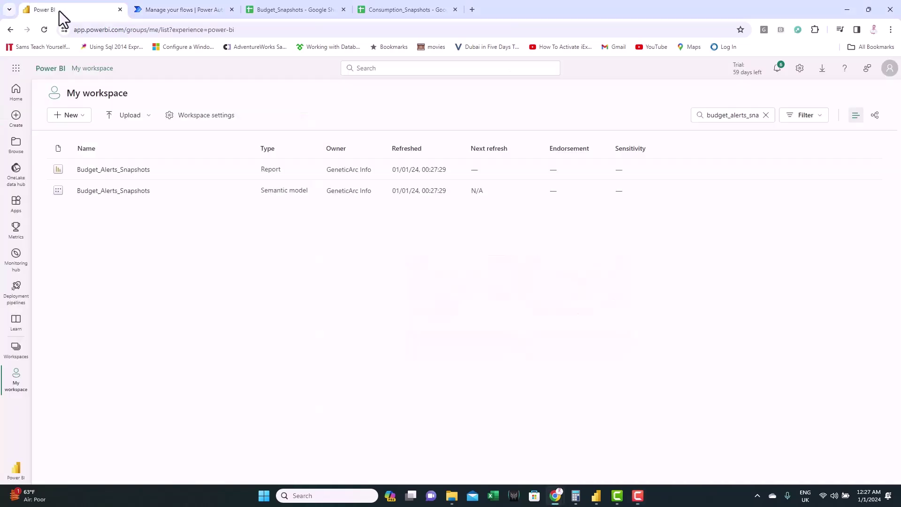
{"action": "left_click", "coordinate": [118, 170]}
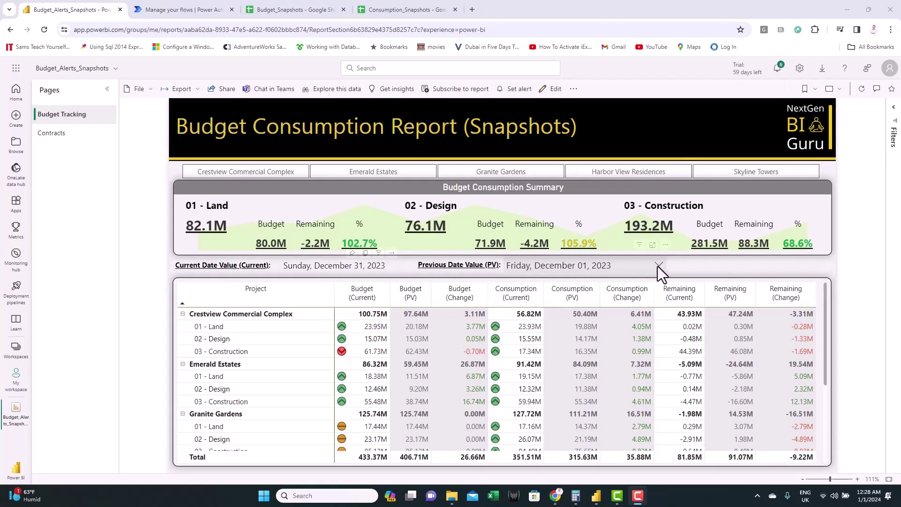
Set the Previous Date Value (PV) slicer to Sunday, December 31, 2023 and recheck its list of dates
{"action": "left_click", "coordinate": [658, 266]}
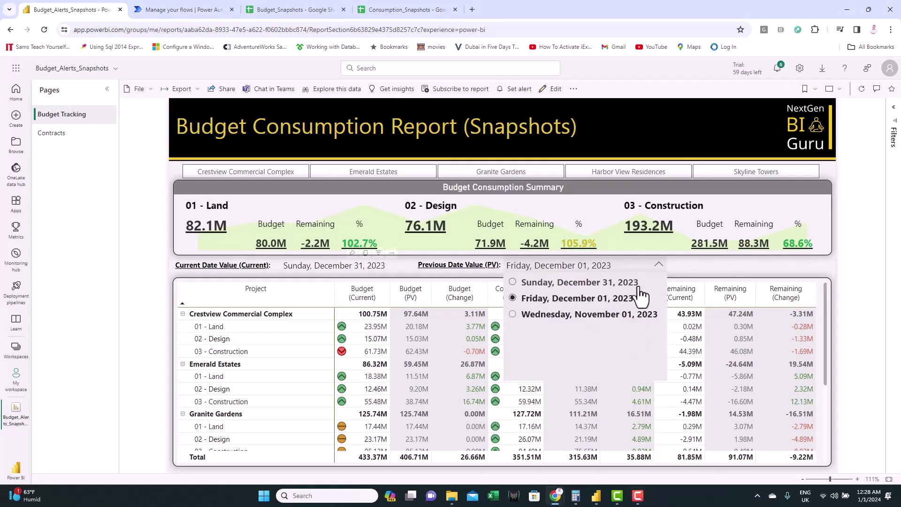
{"action": "left_click", "coordinate": [513, 285]}
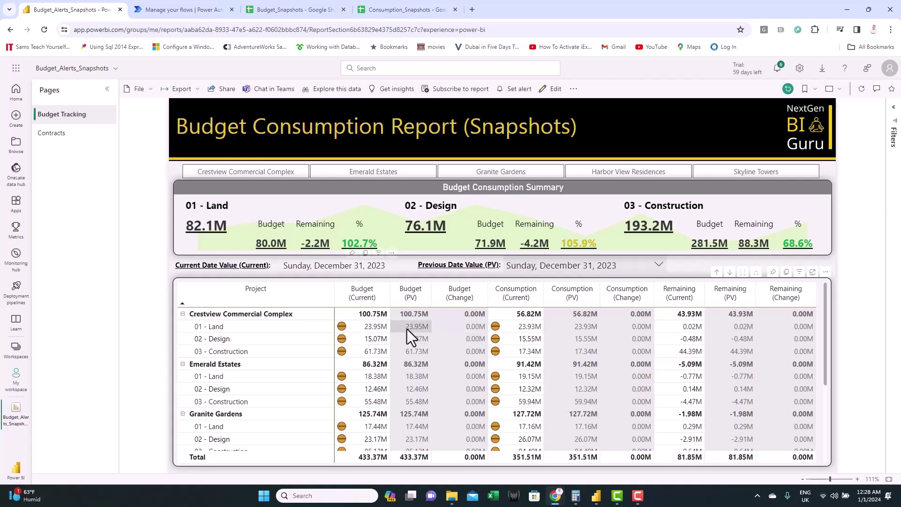
{"action": "left_click", "coordinate": [660, 265]}
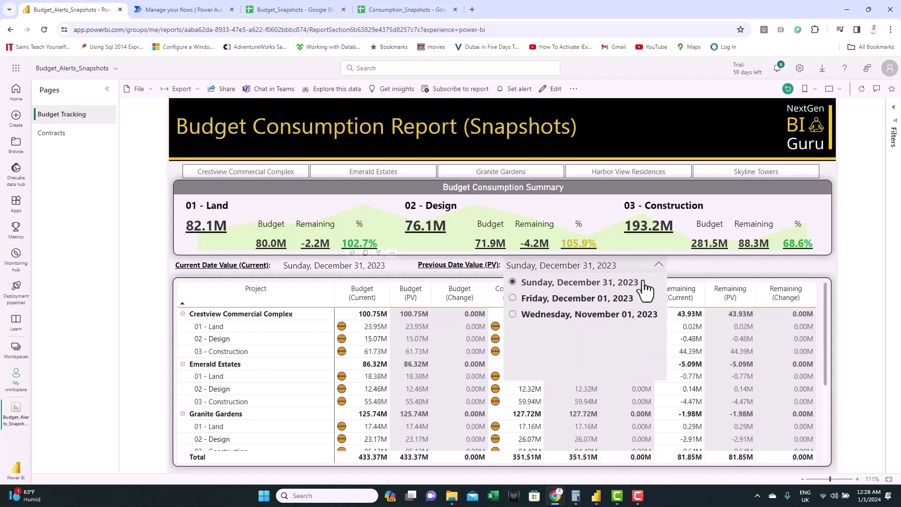
{"action": "left_click", "coordinate": [658, 264]}
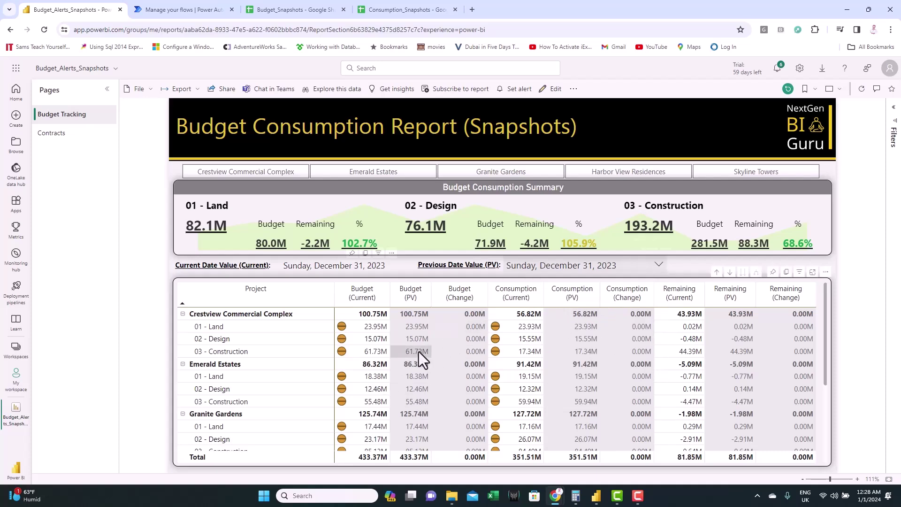